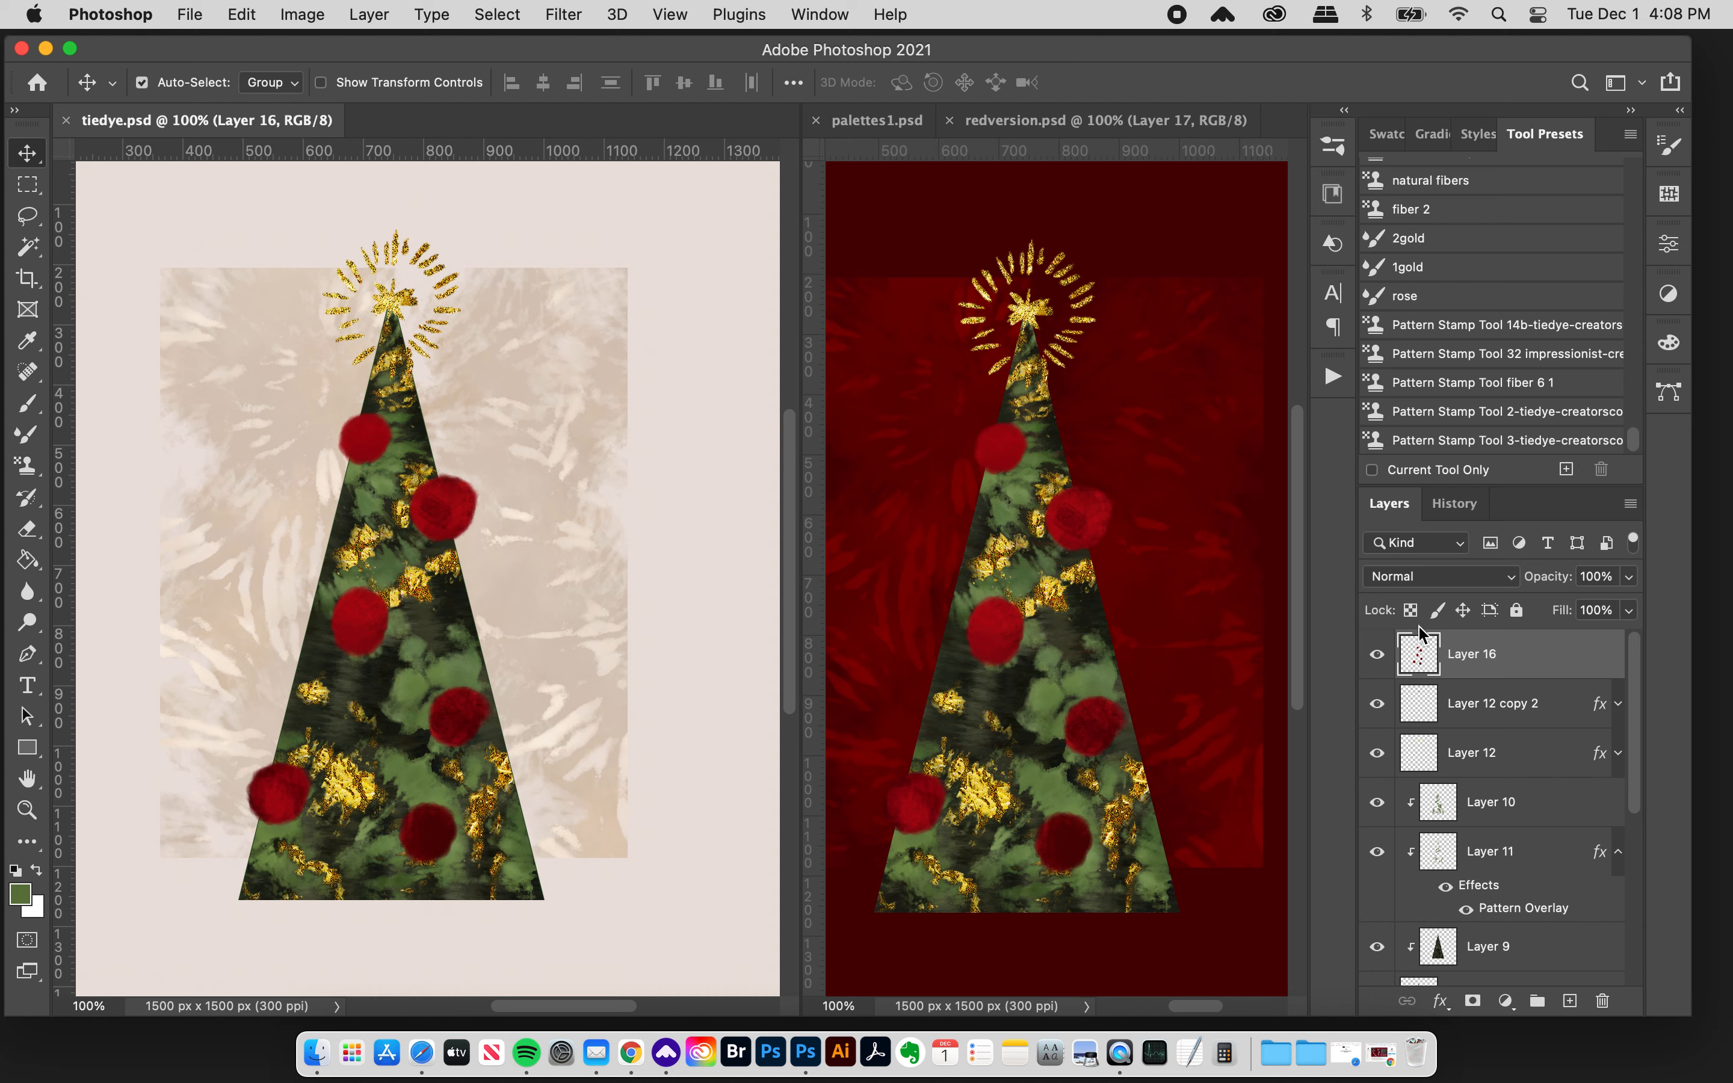
- Hide Layer 16, Layer 12 copy 2, Layer 12, Layer 10, Layer 11 and Layer 9 to leave the plain green triangle
left_click(1376, 655)
left_click(1376, 708)
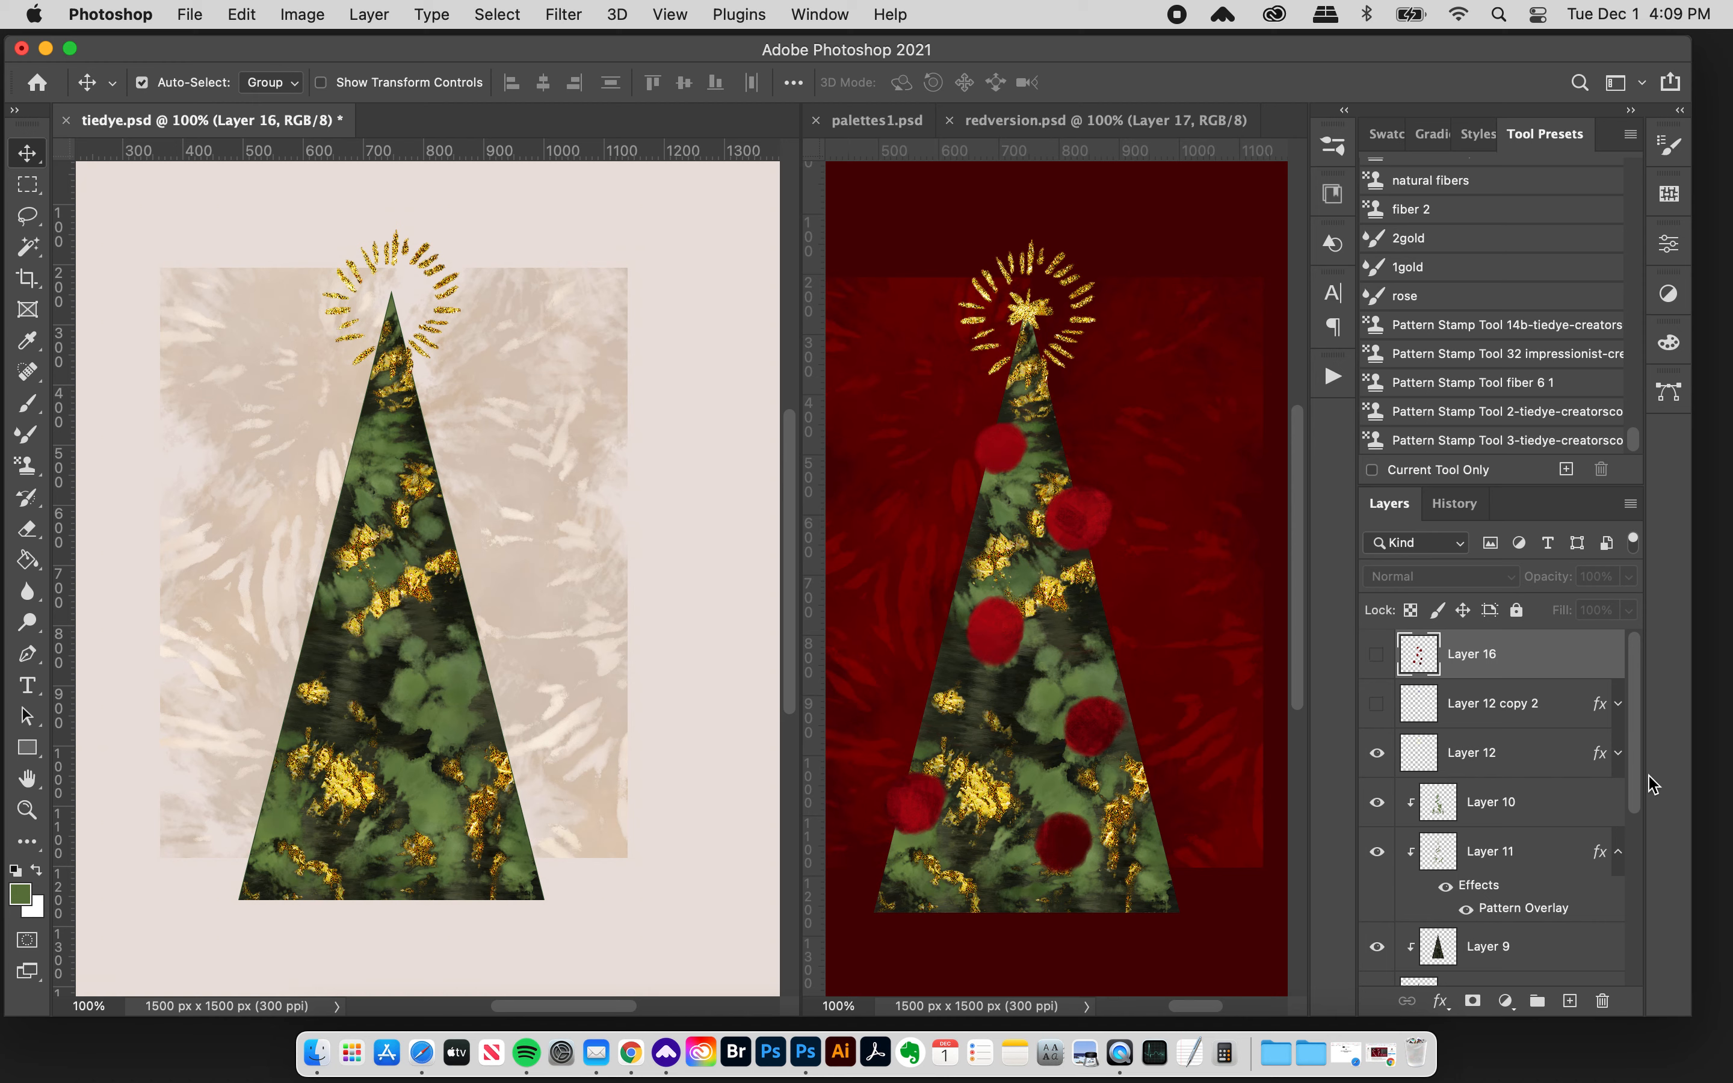
scroll(1640, 788, "down", 1)
left_click(1377, 703)
left_click(1376, 752)
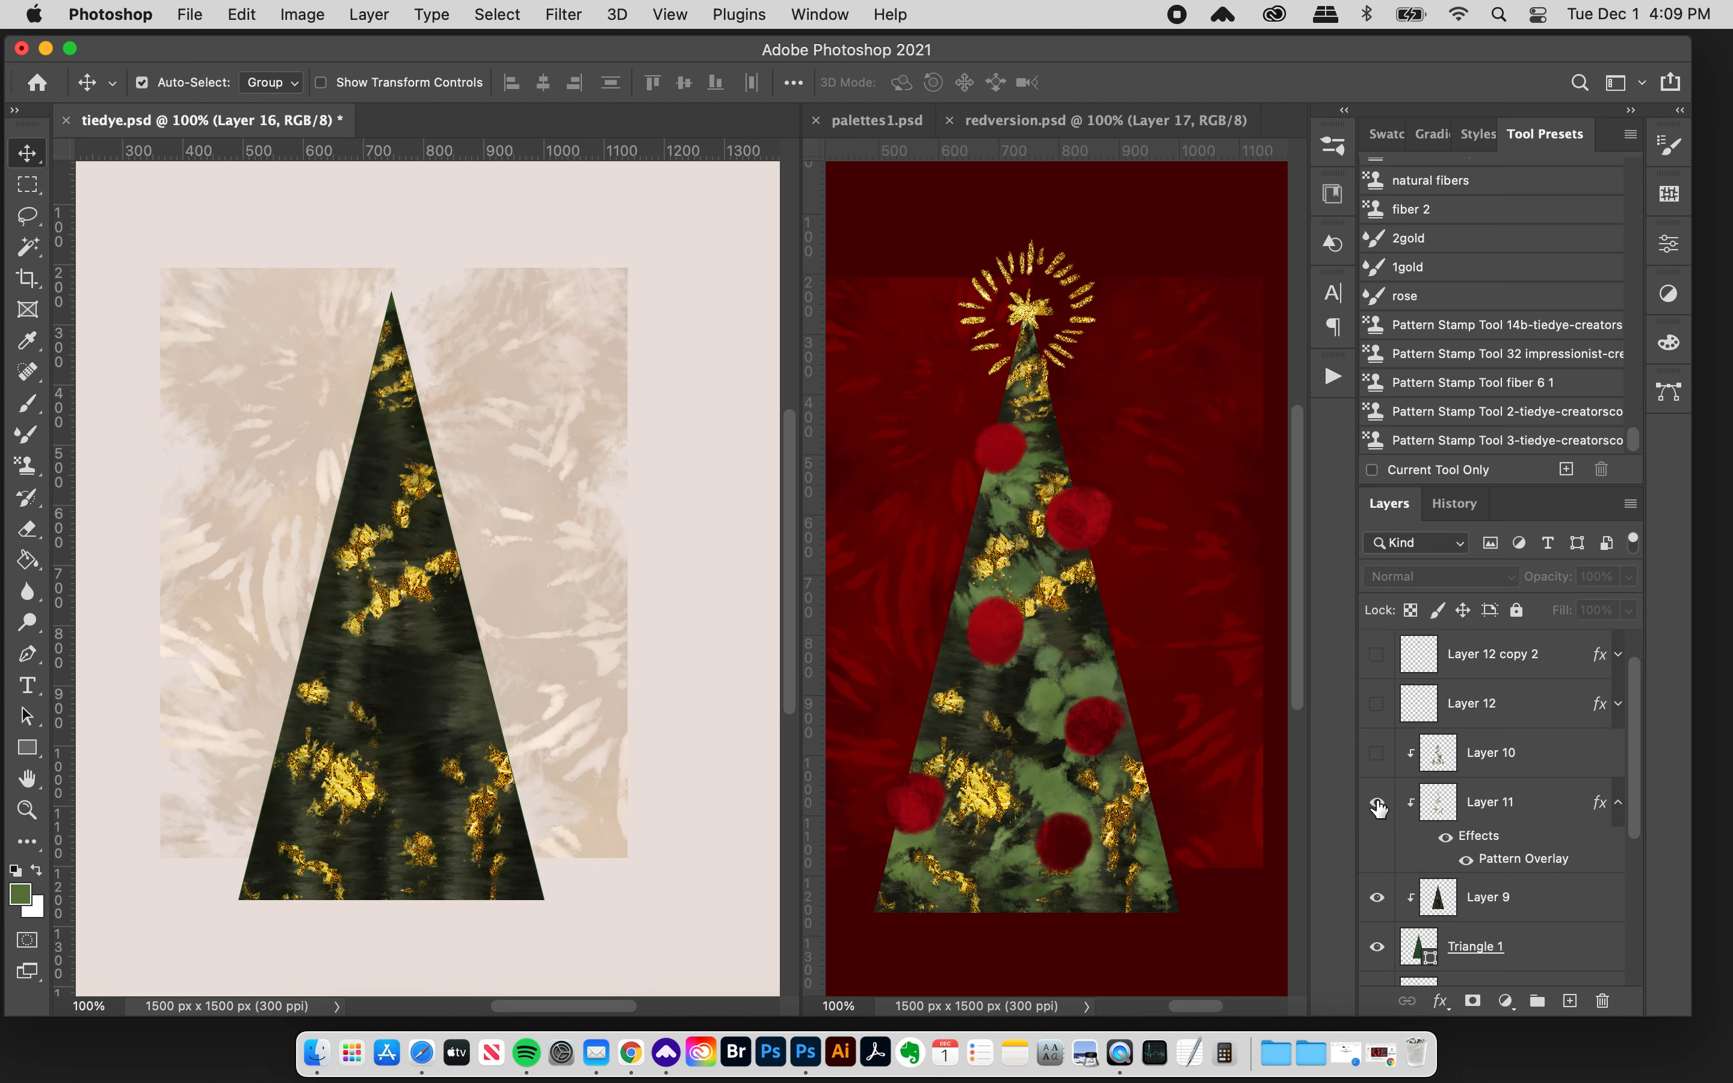
left_click(1376, 801)
left_click(1377, 896)
scroll(1637, 799, "down", 2)
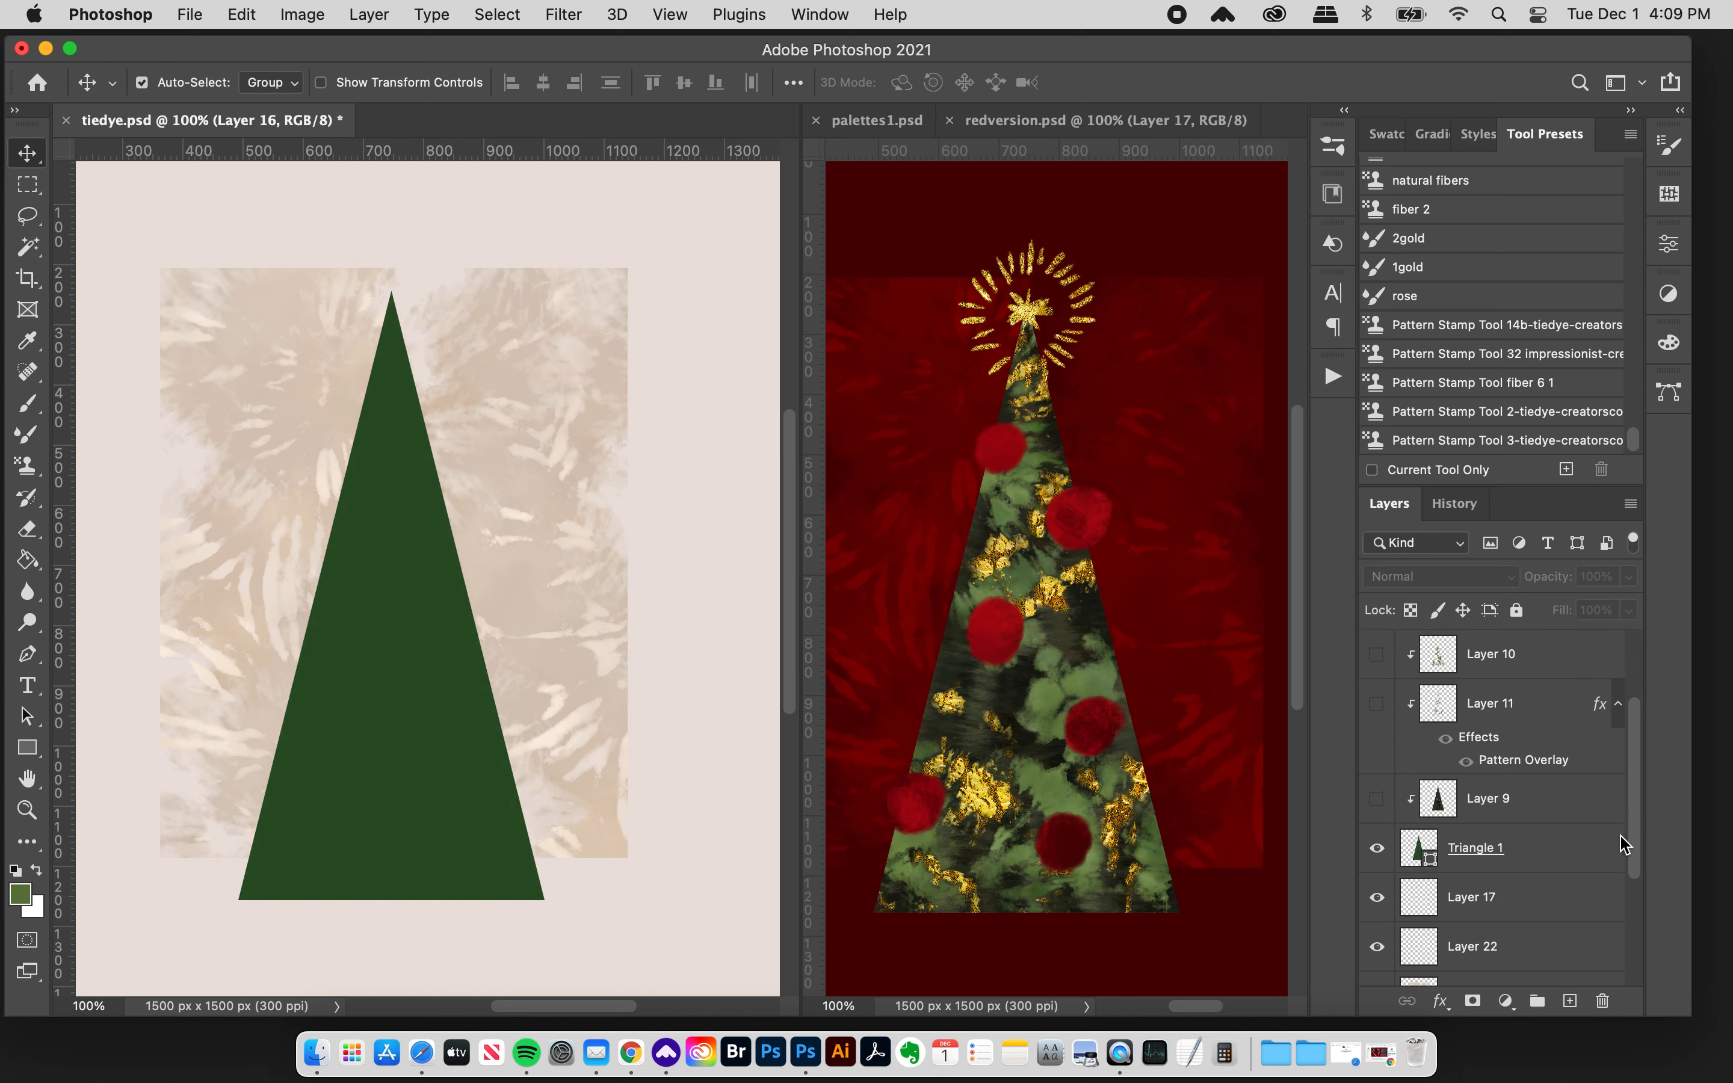
- Select the Triangle 1 layer and bring up the Triangle Tool, returning to the Move tool
left_click(1493, 853)
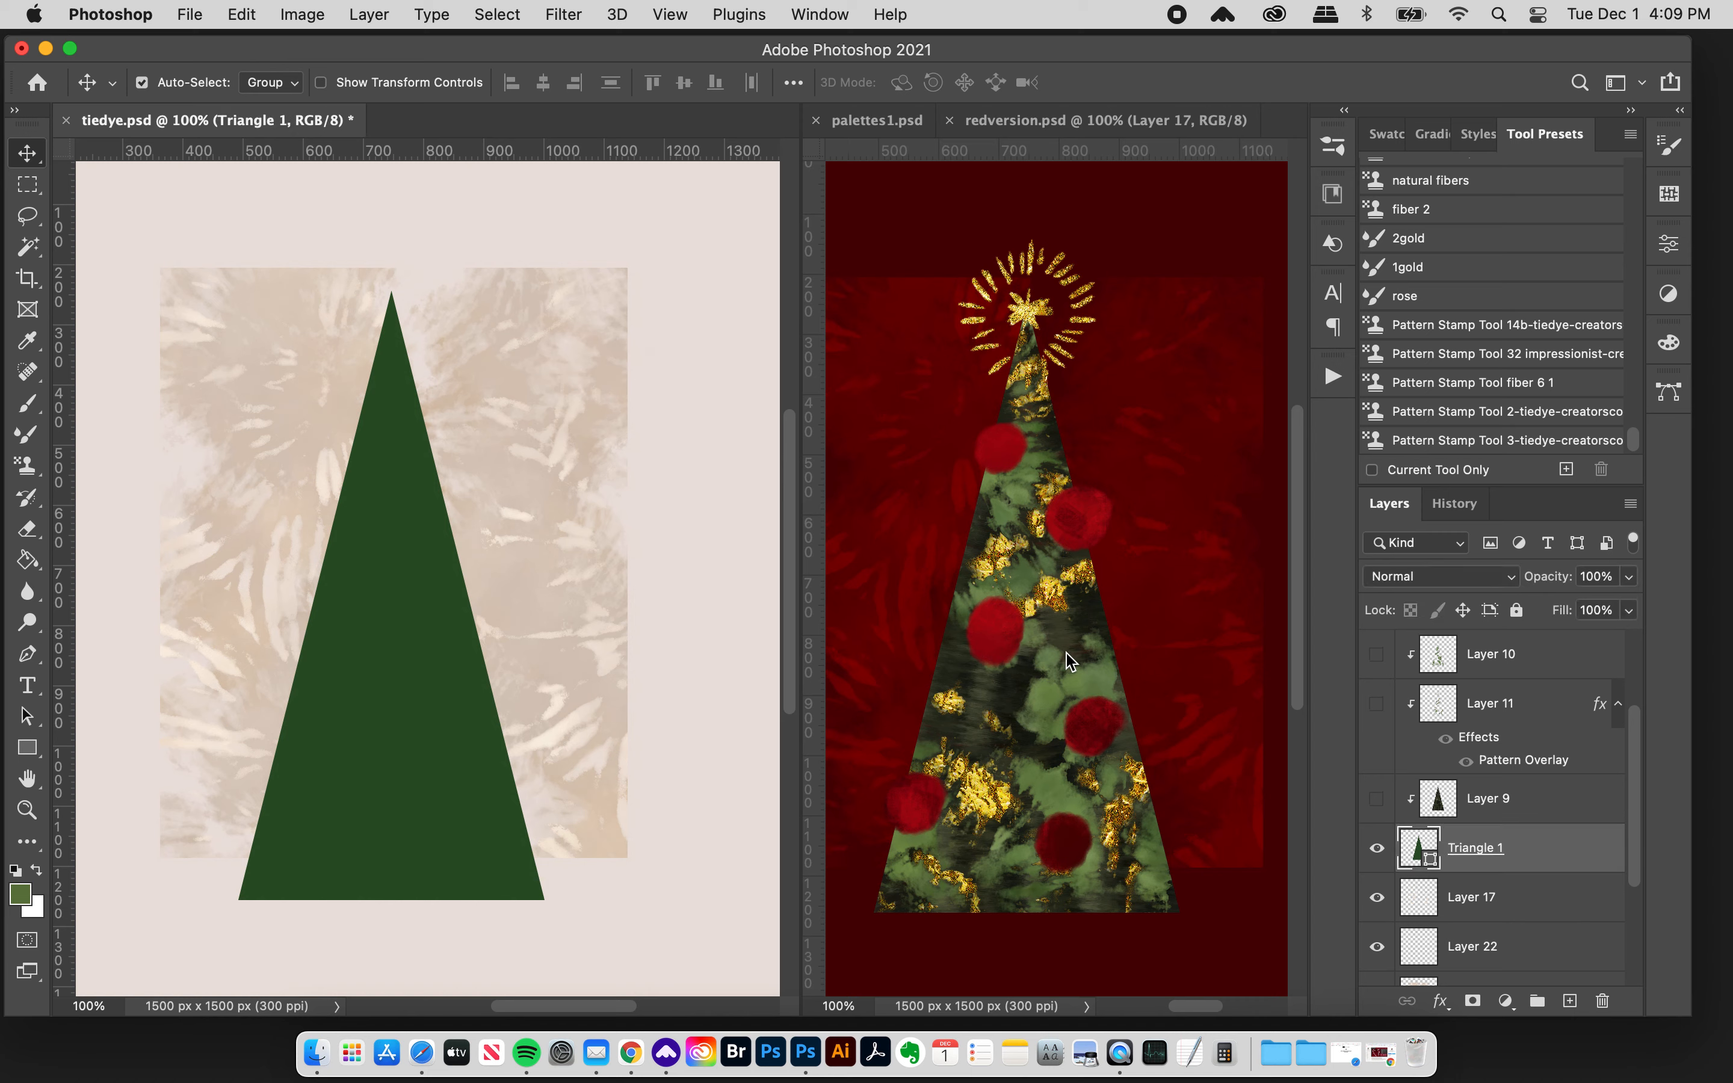
left_click(38, 737)
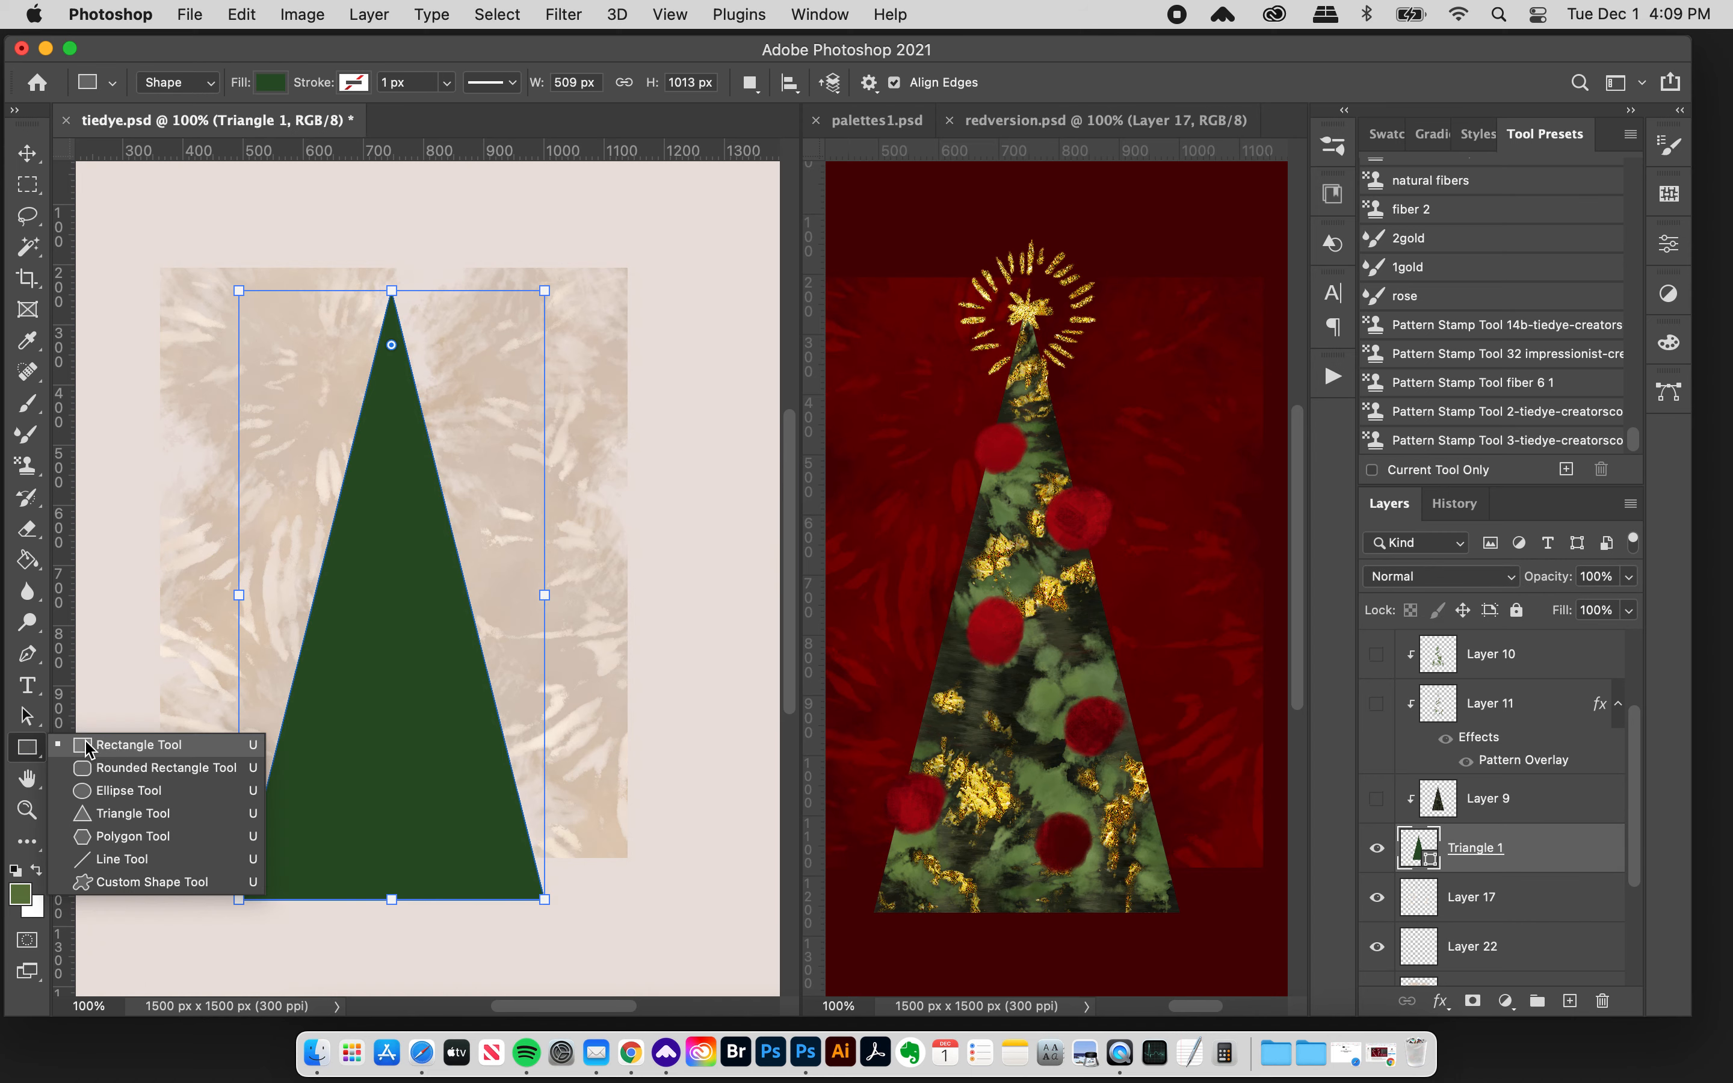
left_click(127, 815)
left_click(27, 153)
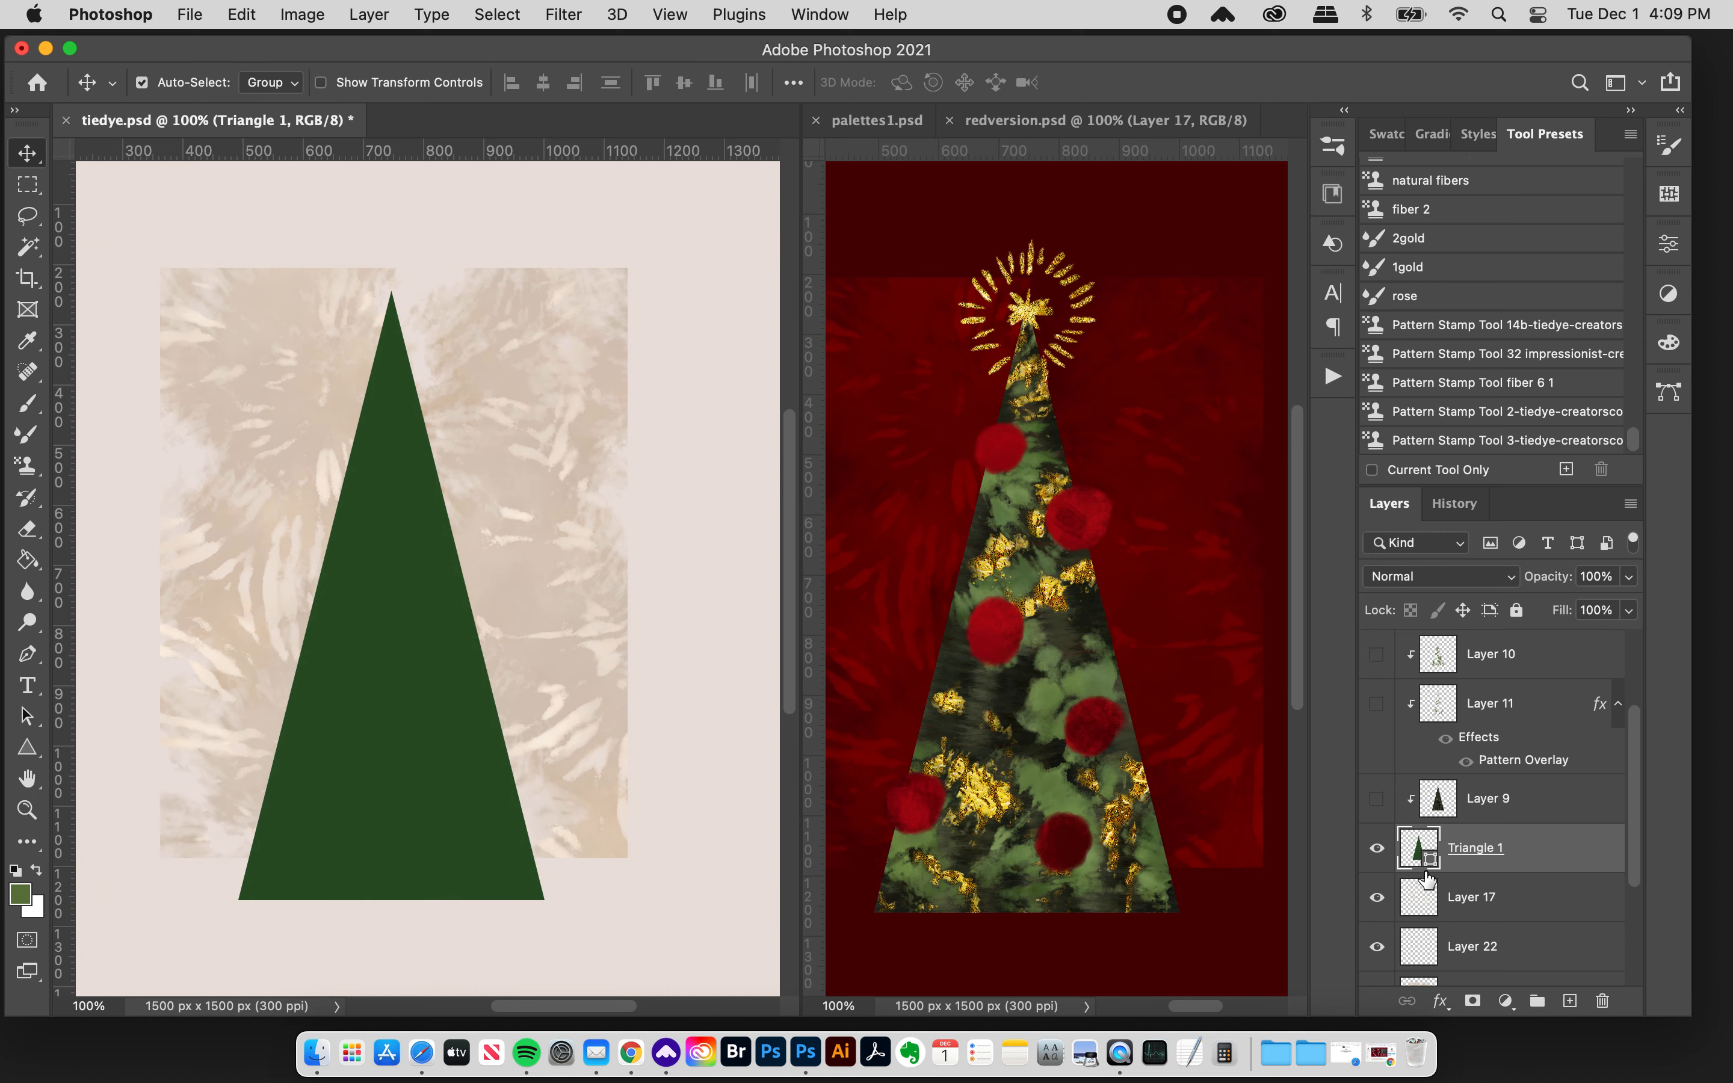
- Show and select Layer 9 clipped to the triangle, and activate the Pattern Stamp Tool
left_click(1375, 801)
left_click(1493, 819)
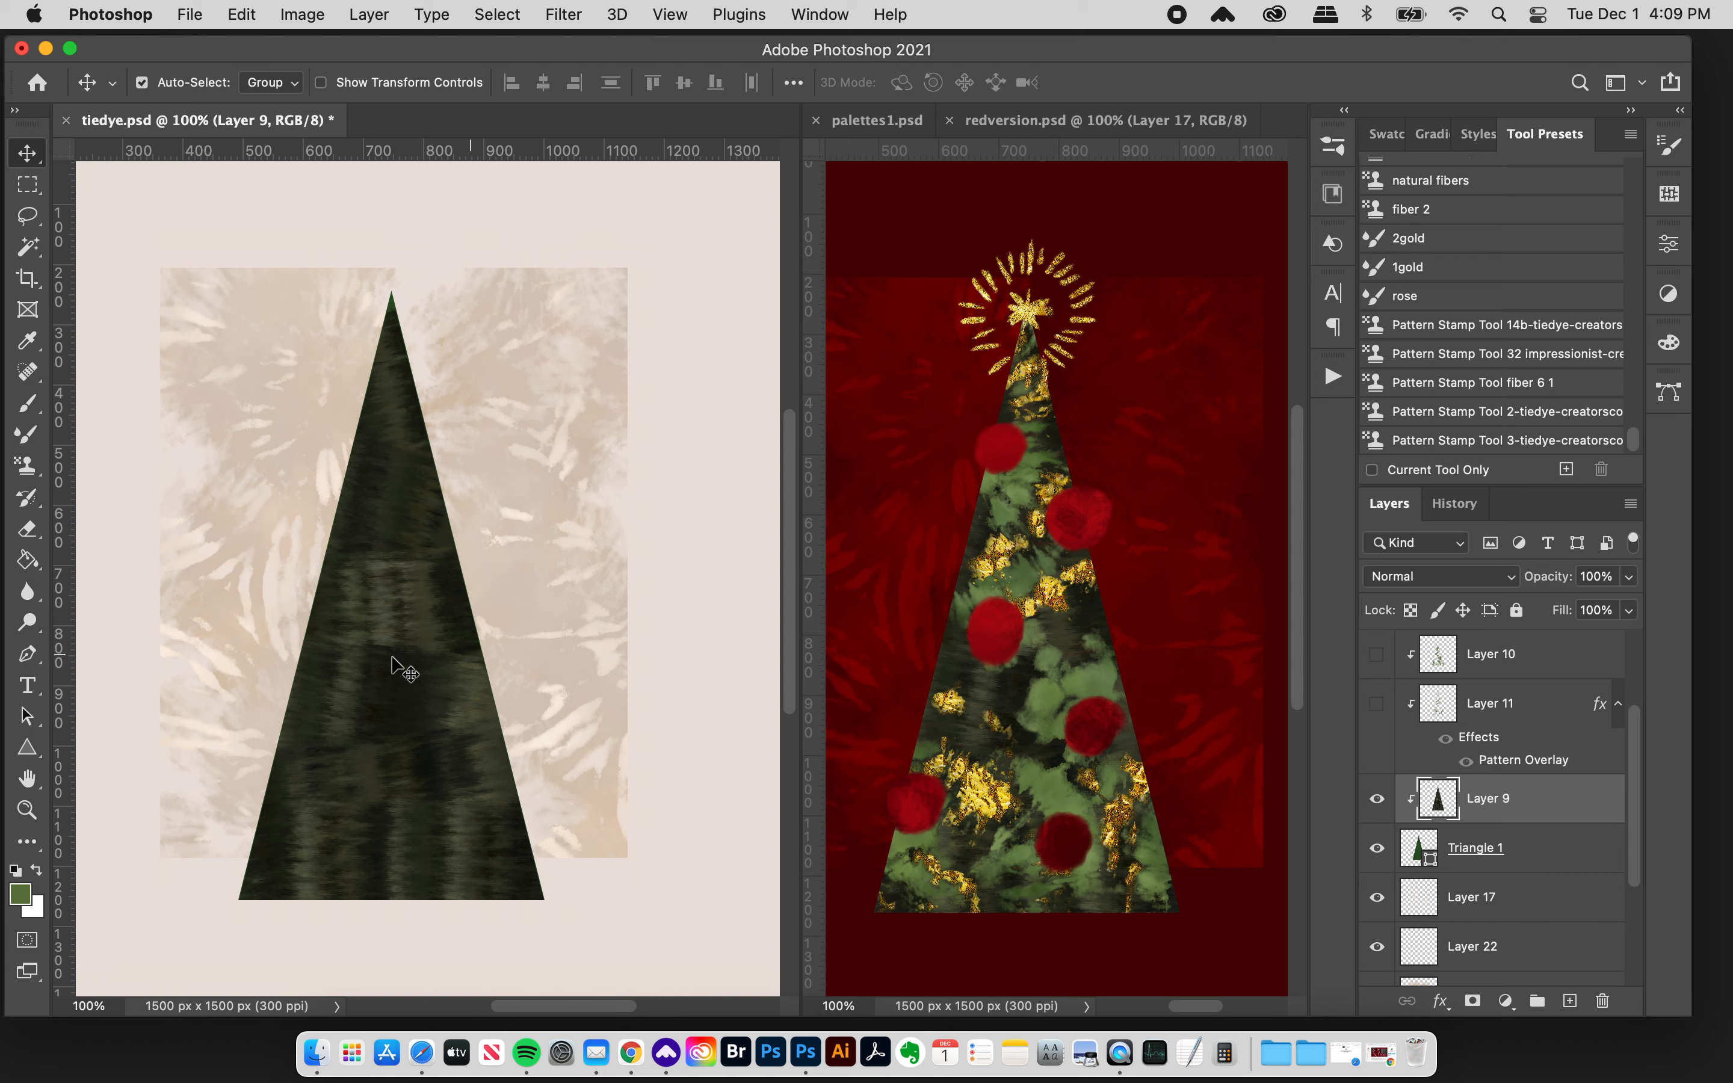
left_click_drag(27, 466, 117, 474)
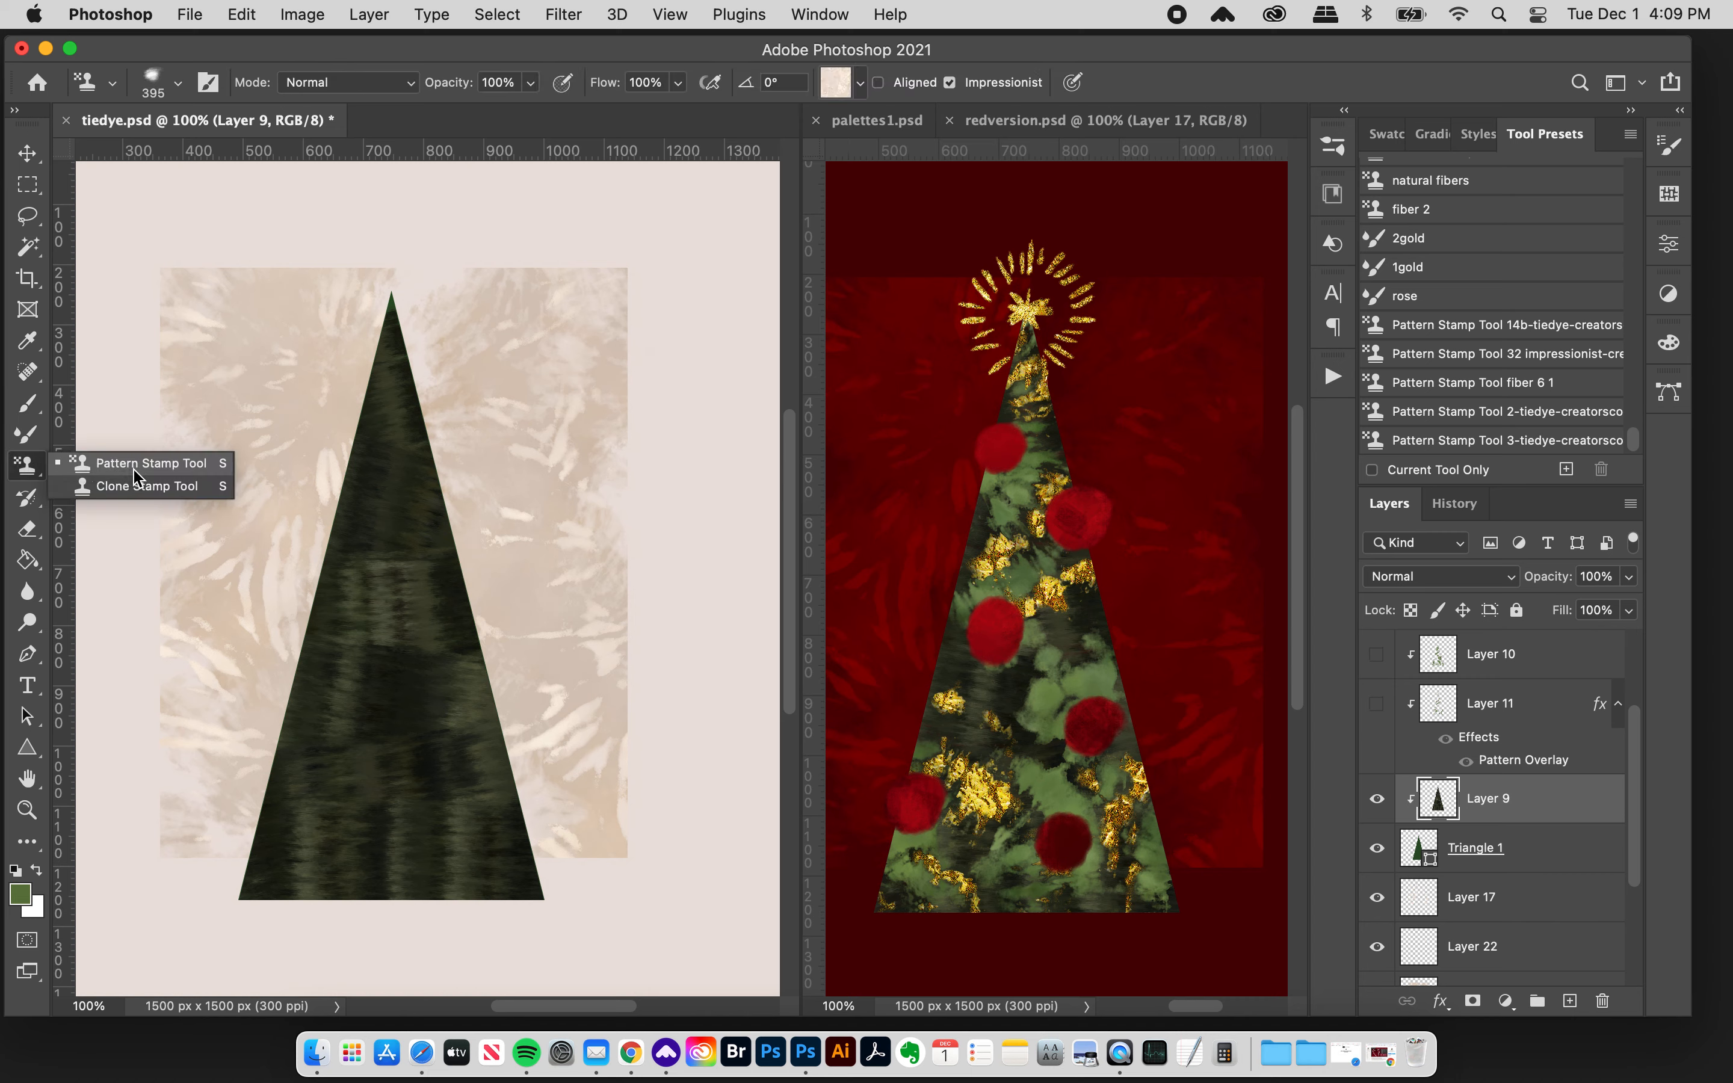
left_click(136, 476)
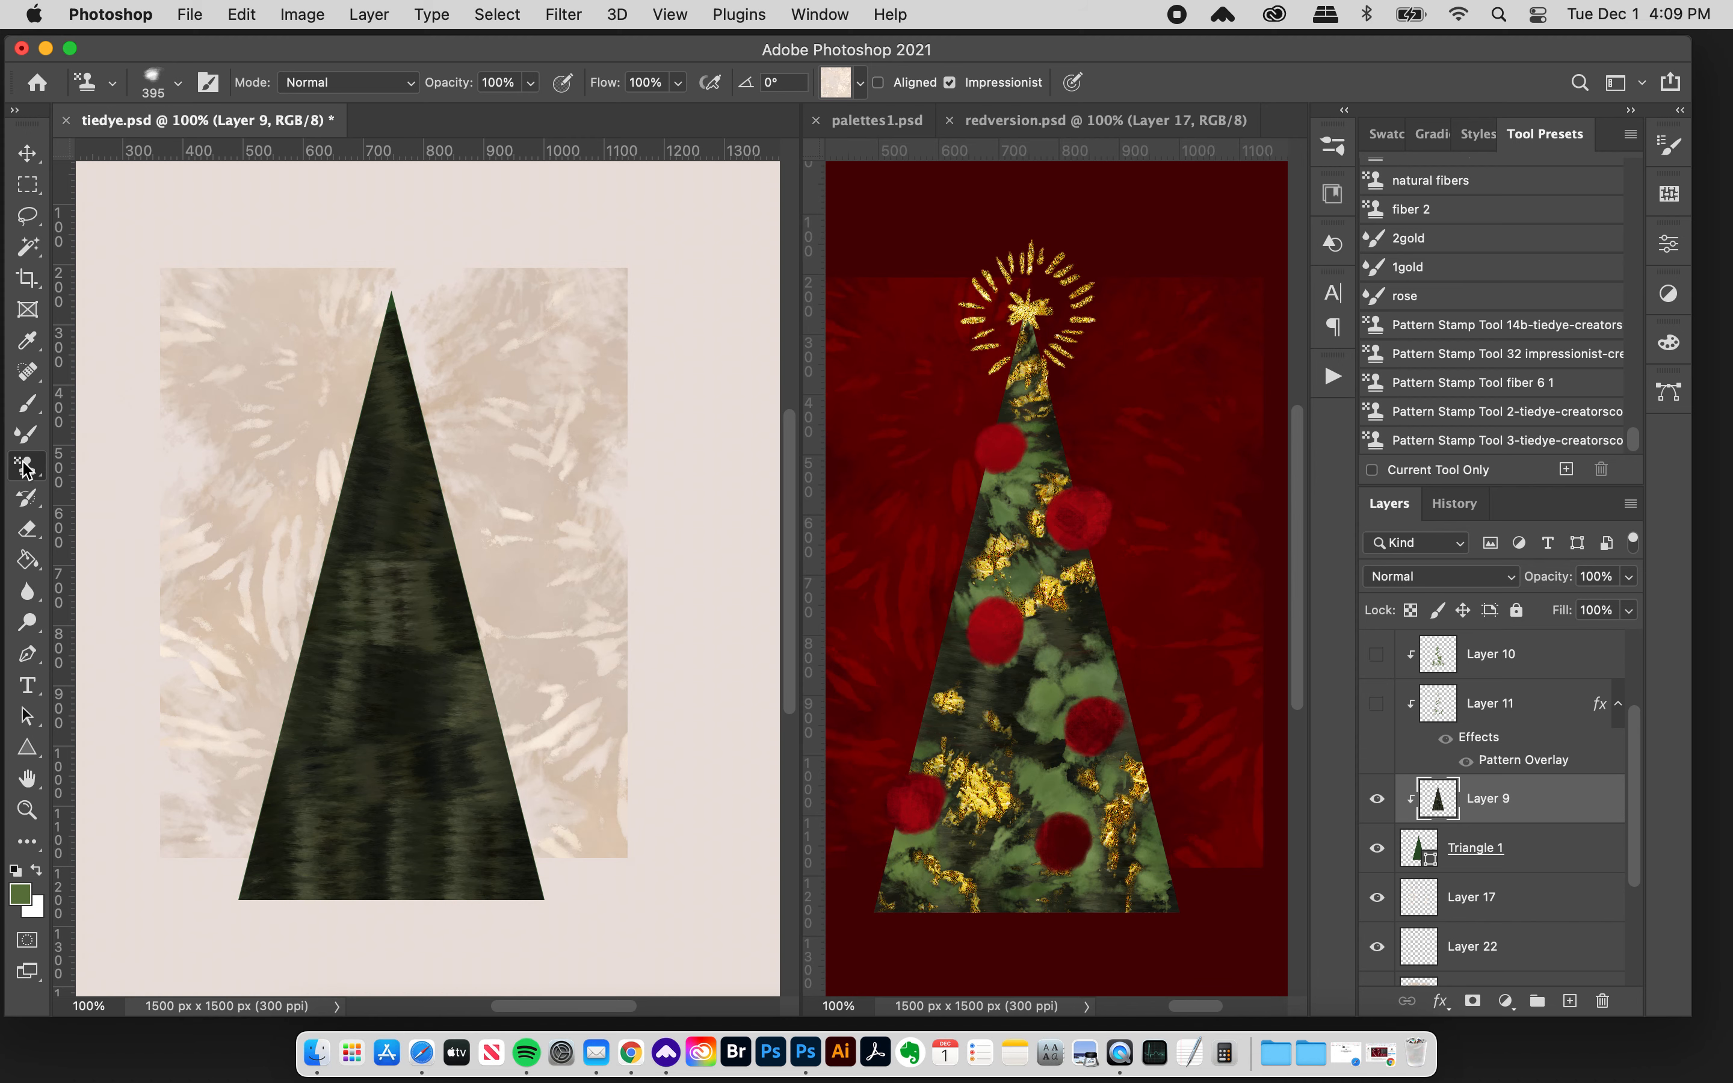
left_click_drag(24, 469, 71, 478)
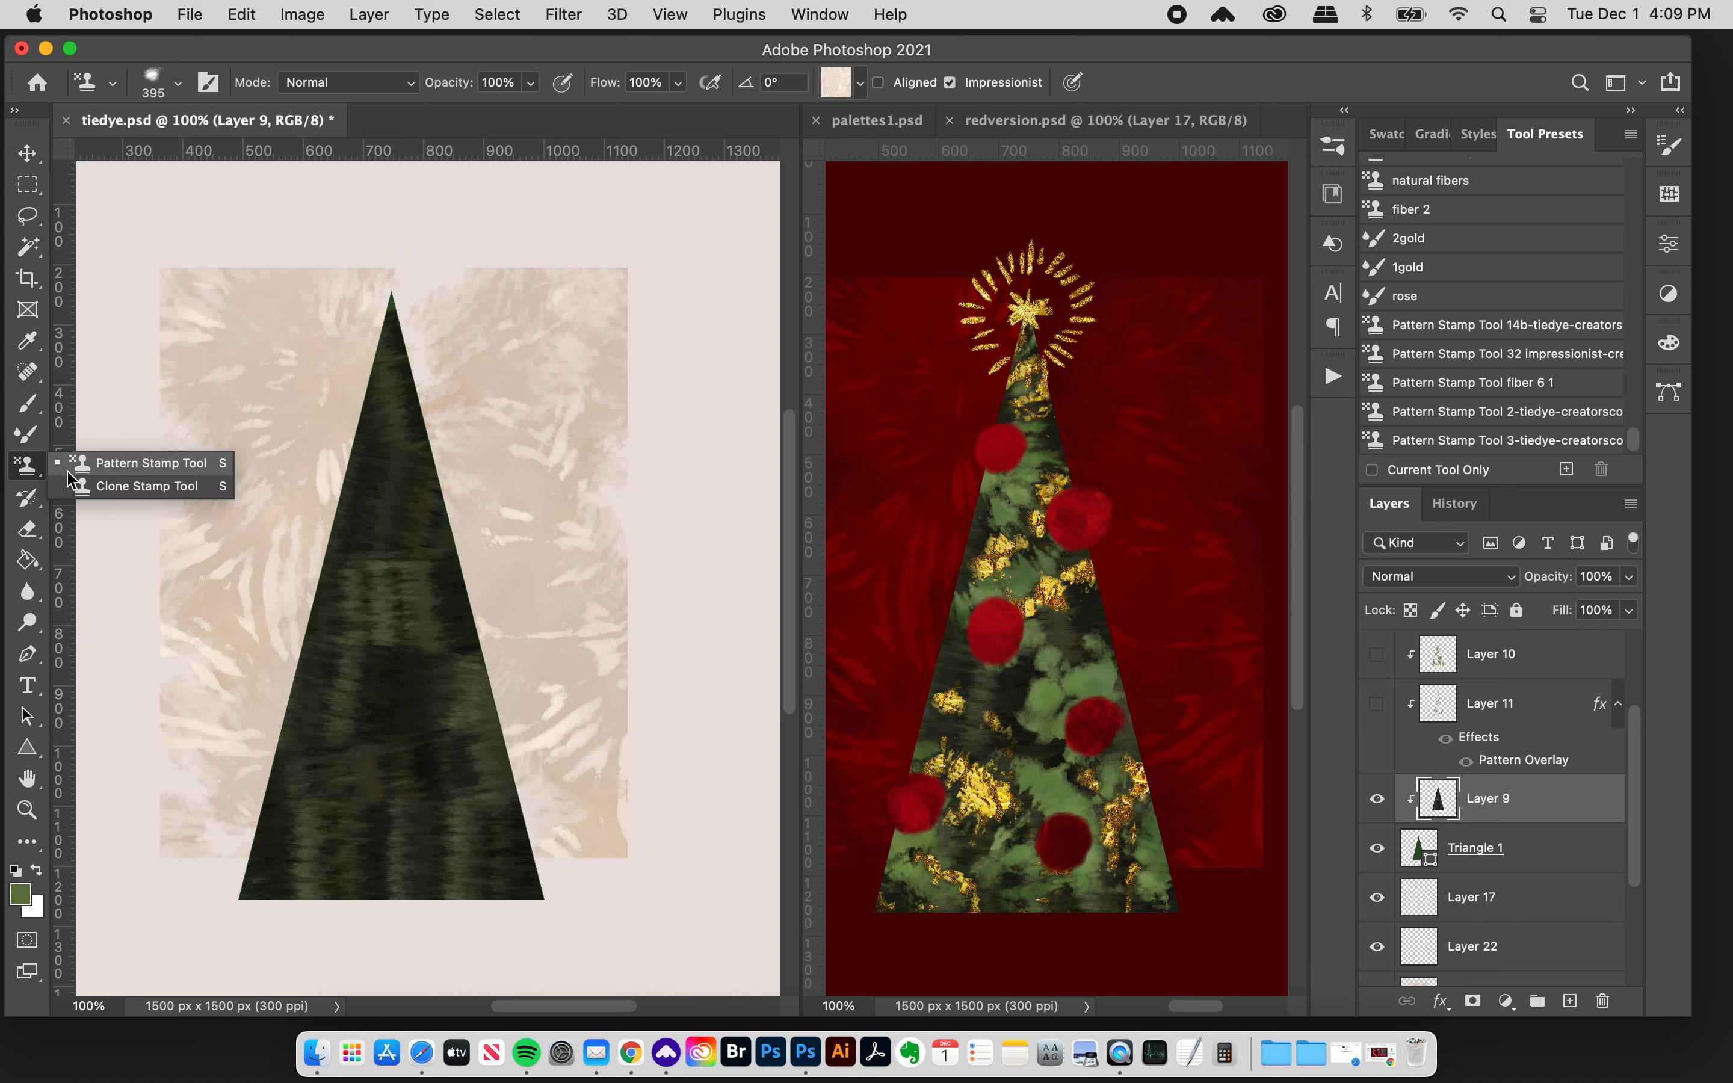
left_click(121, 473)
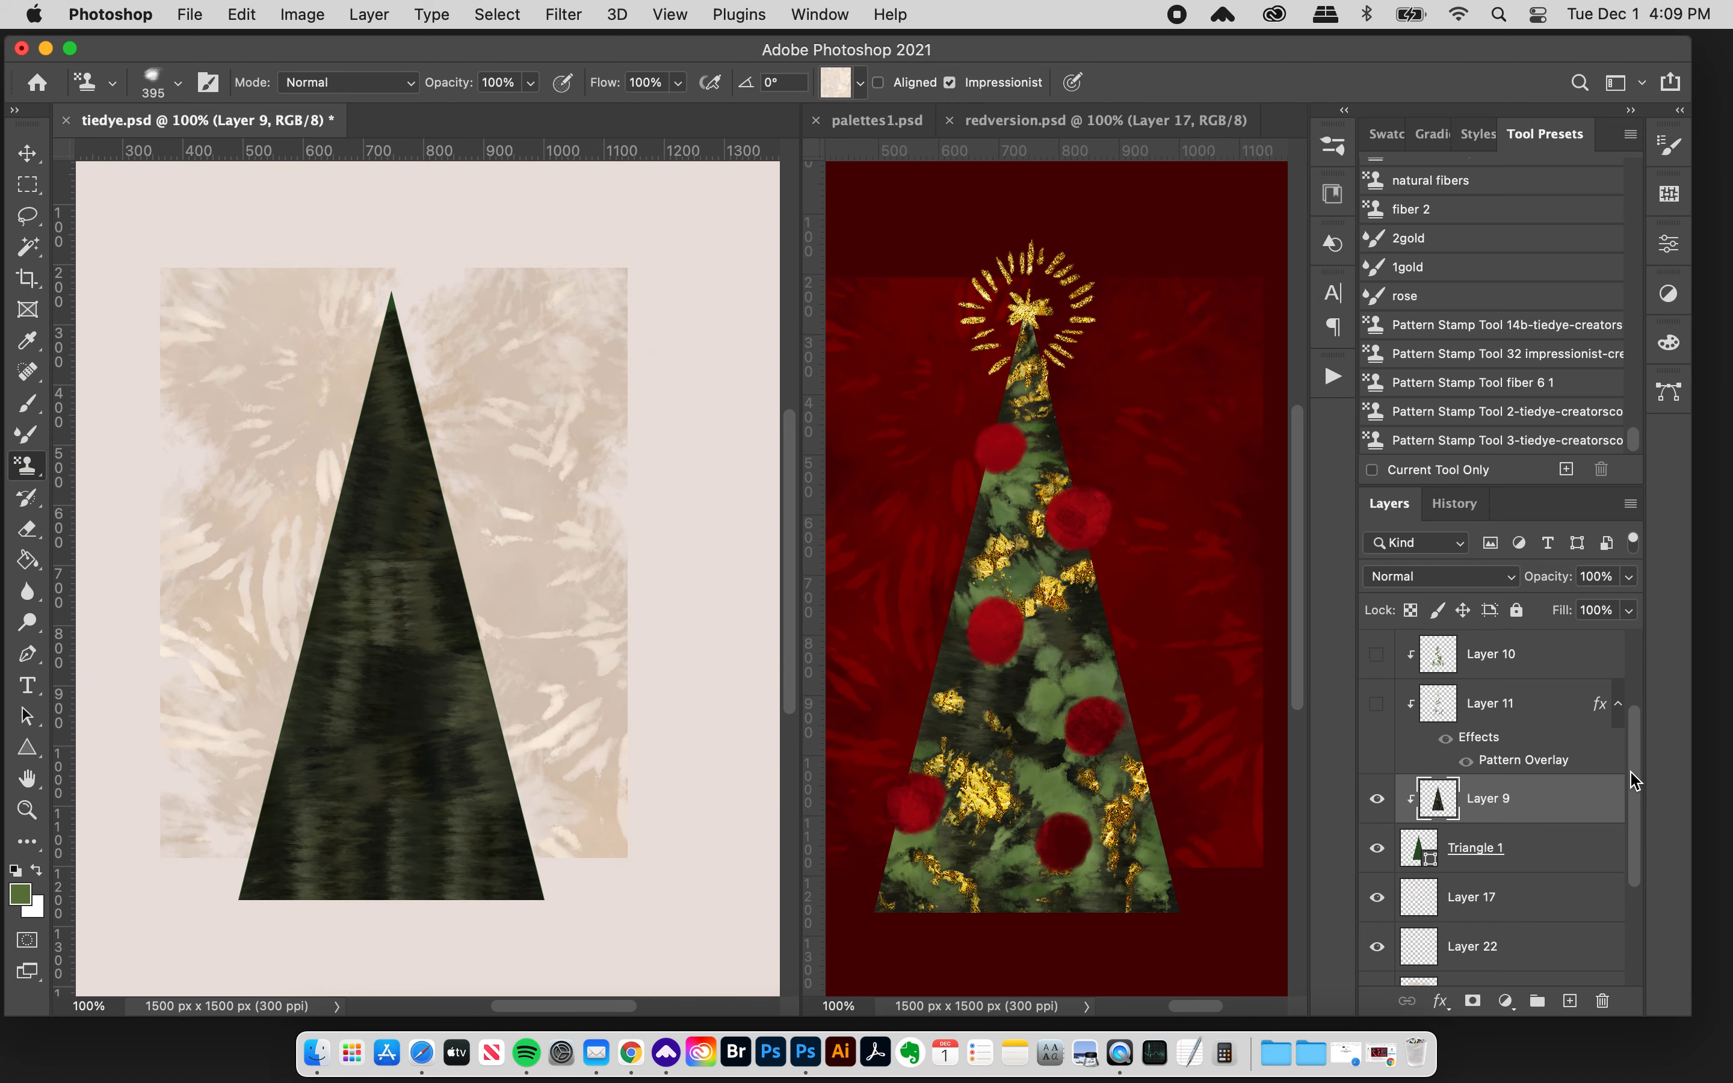
- Browse the green and red swatches in the Pattern Stamp Tool's pattern list
scroll(1641, 760, "up", 1)
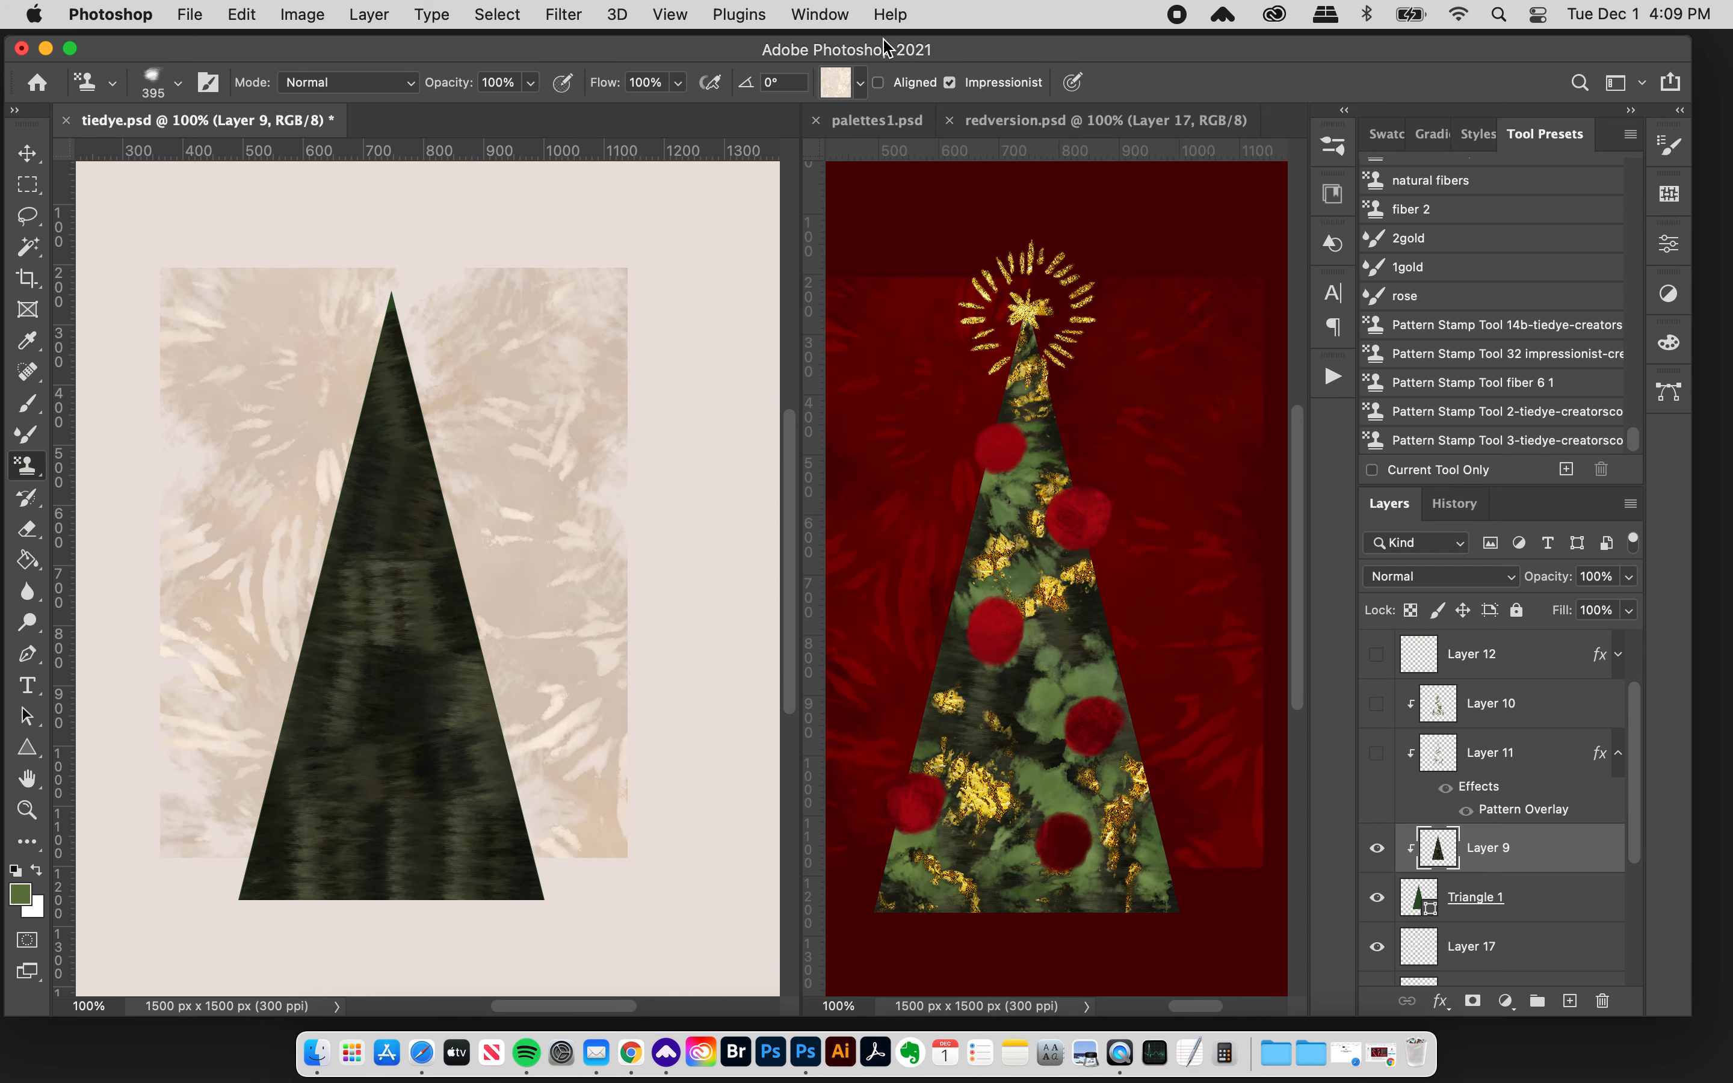
left_click(852, 85)
left_click_drag(1113, 370, 1043, 610)
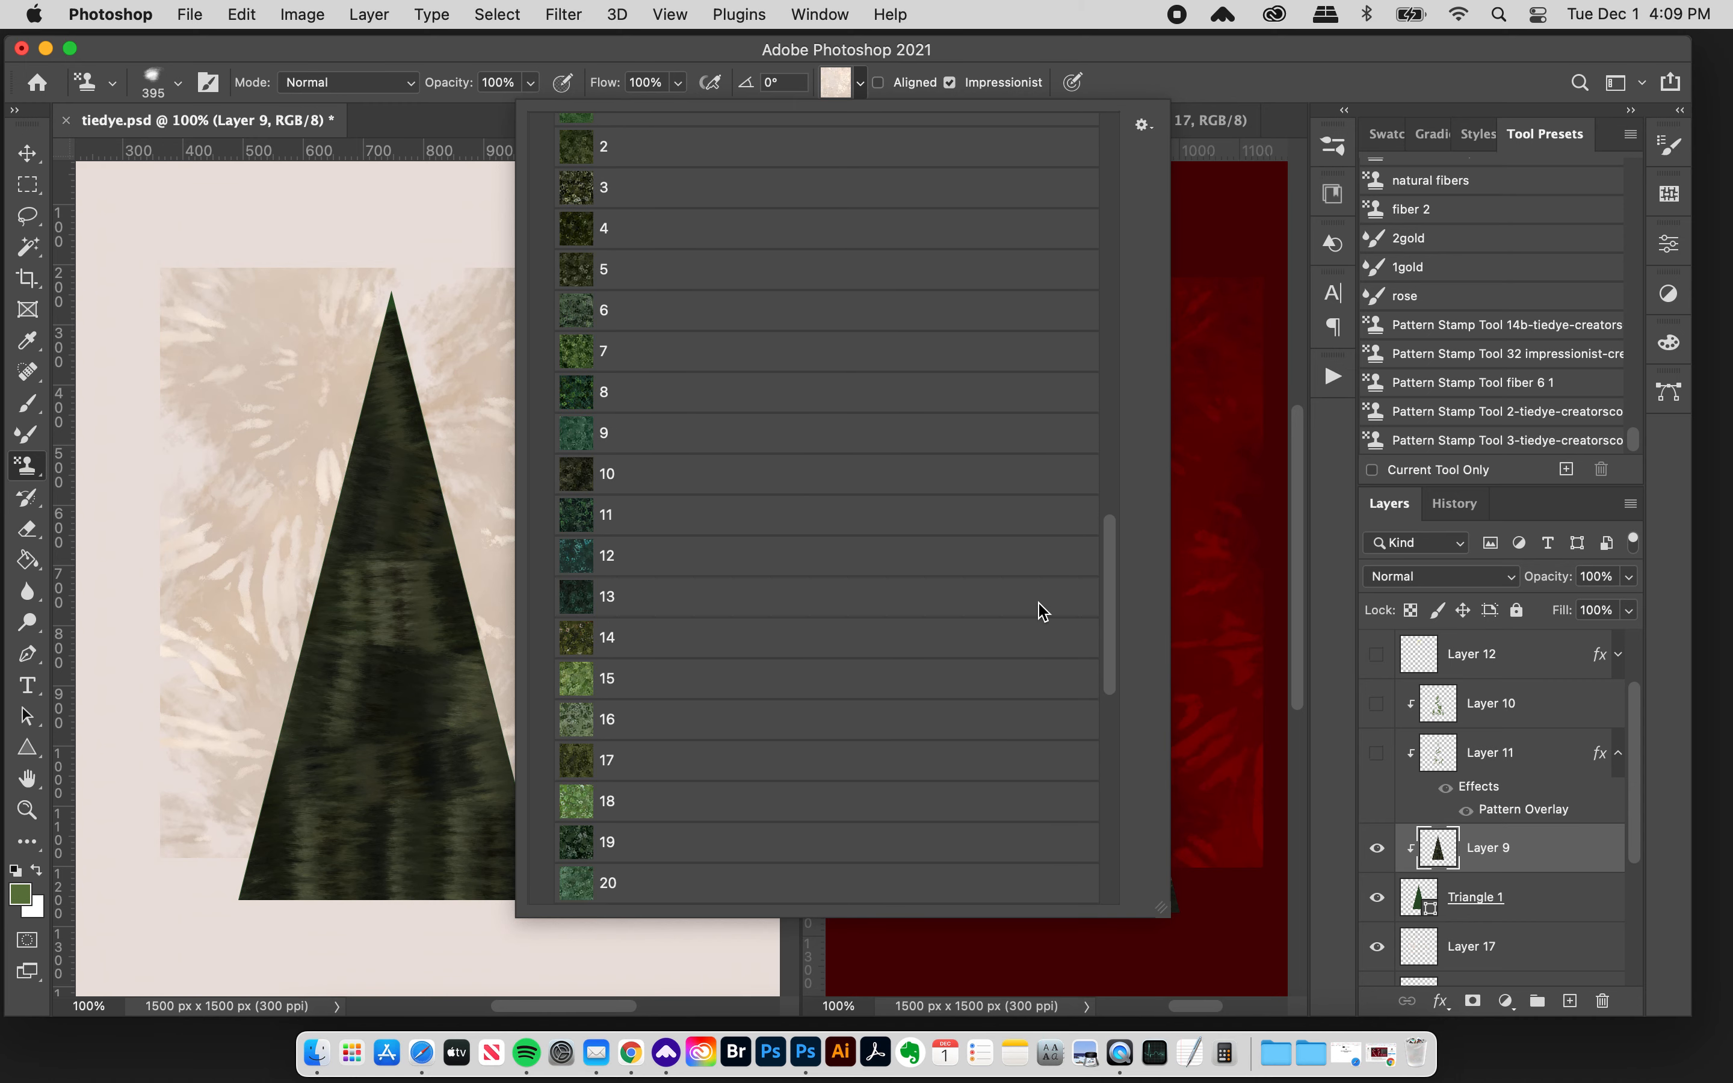
scroll(1043, 610, "down", 4)
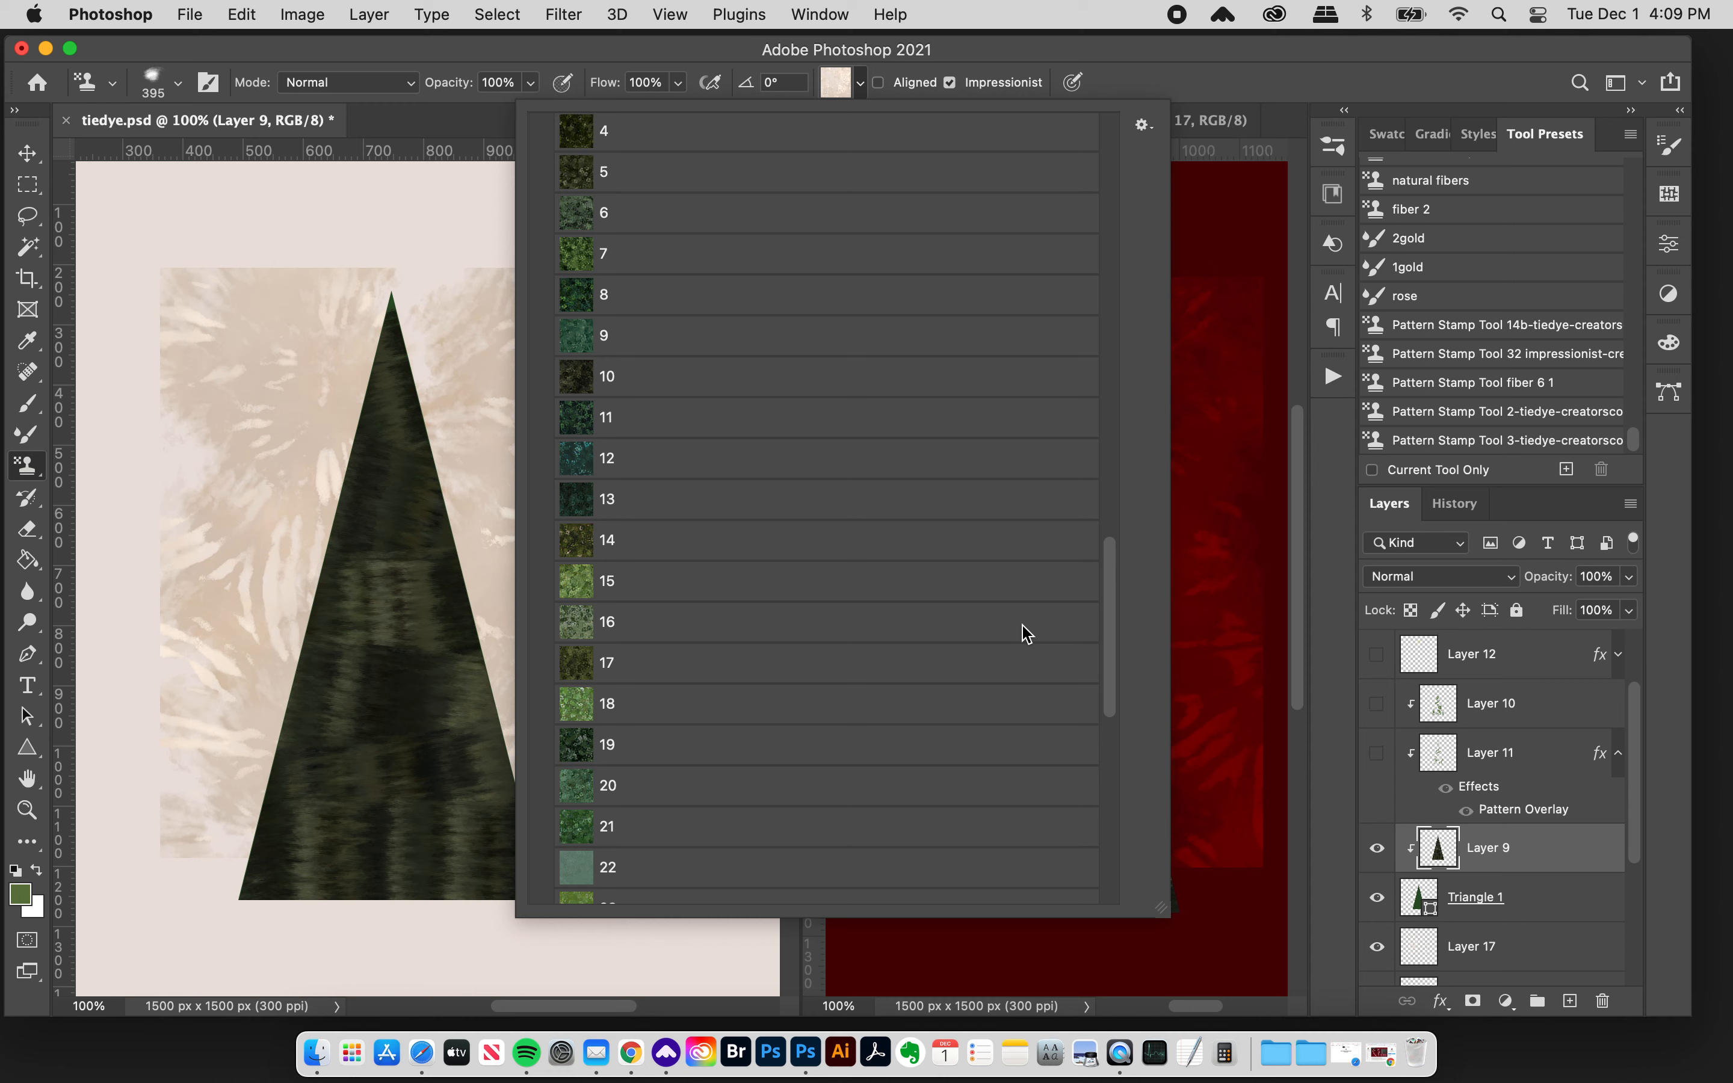
scroll(1015, 653, "down", 6)
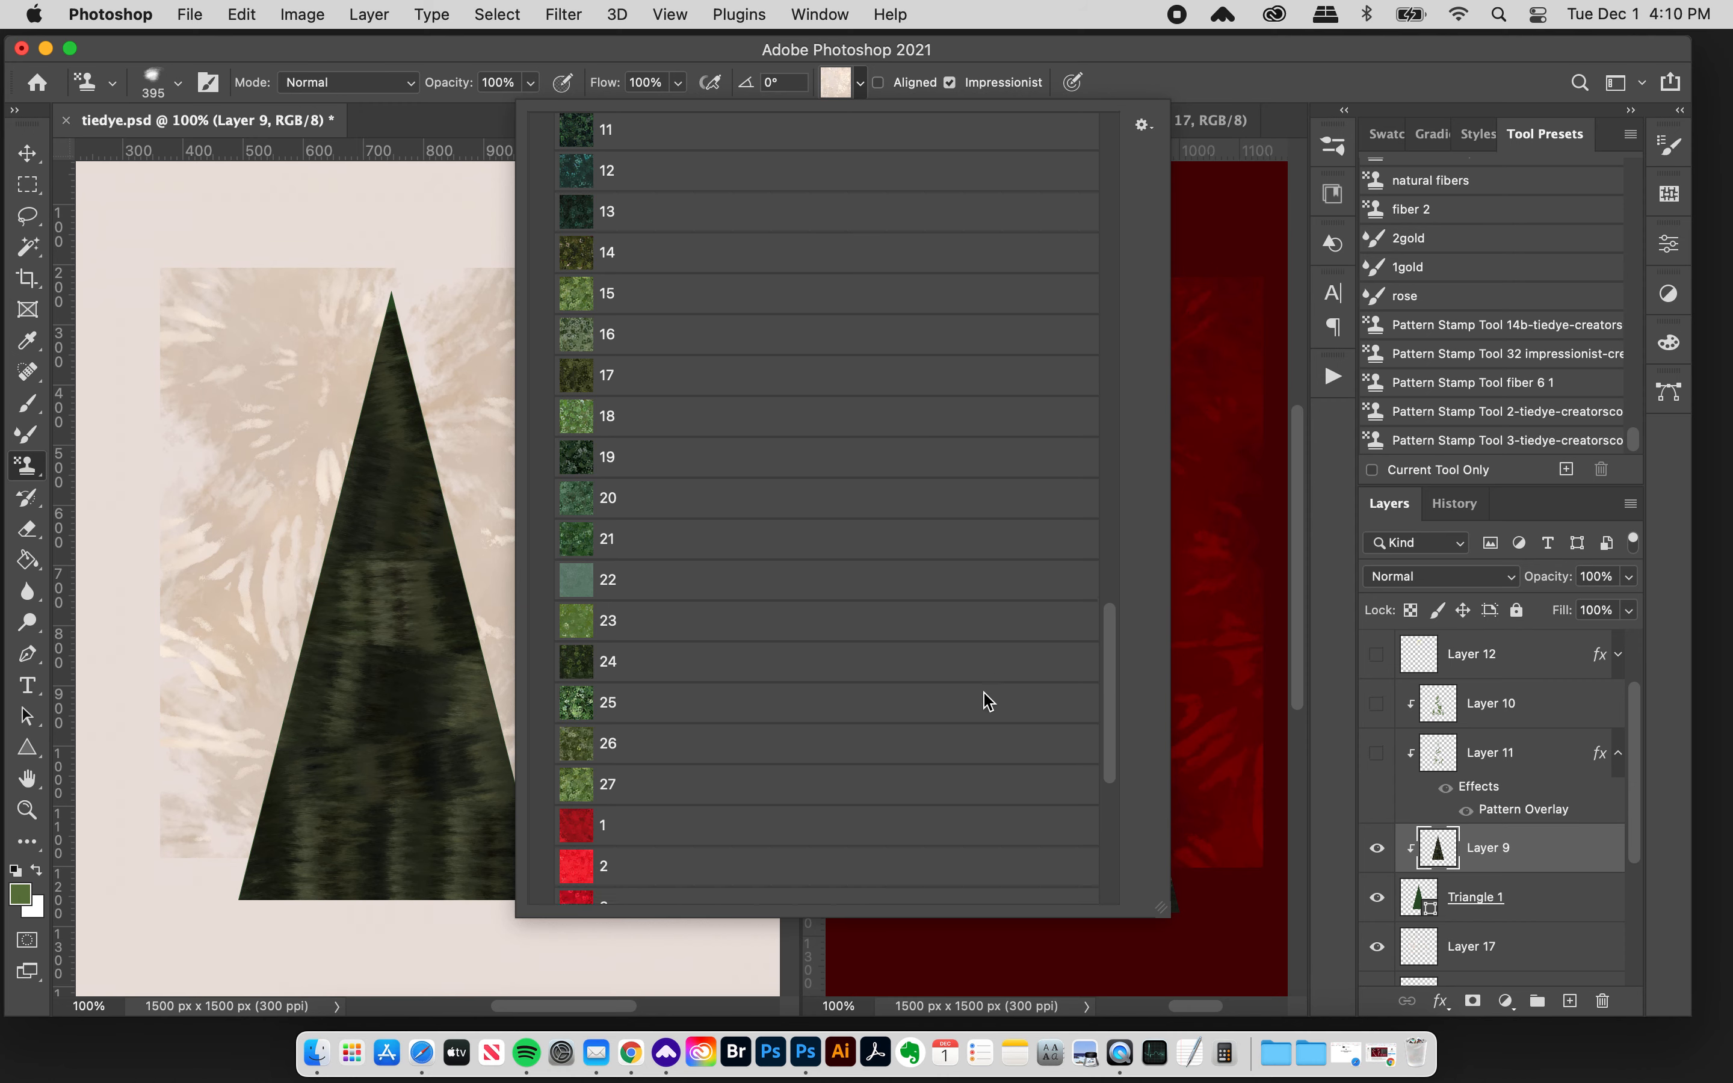
scroll(956, 743, "down", 5)
scroll(953, 762, "up", 10)
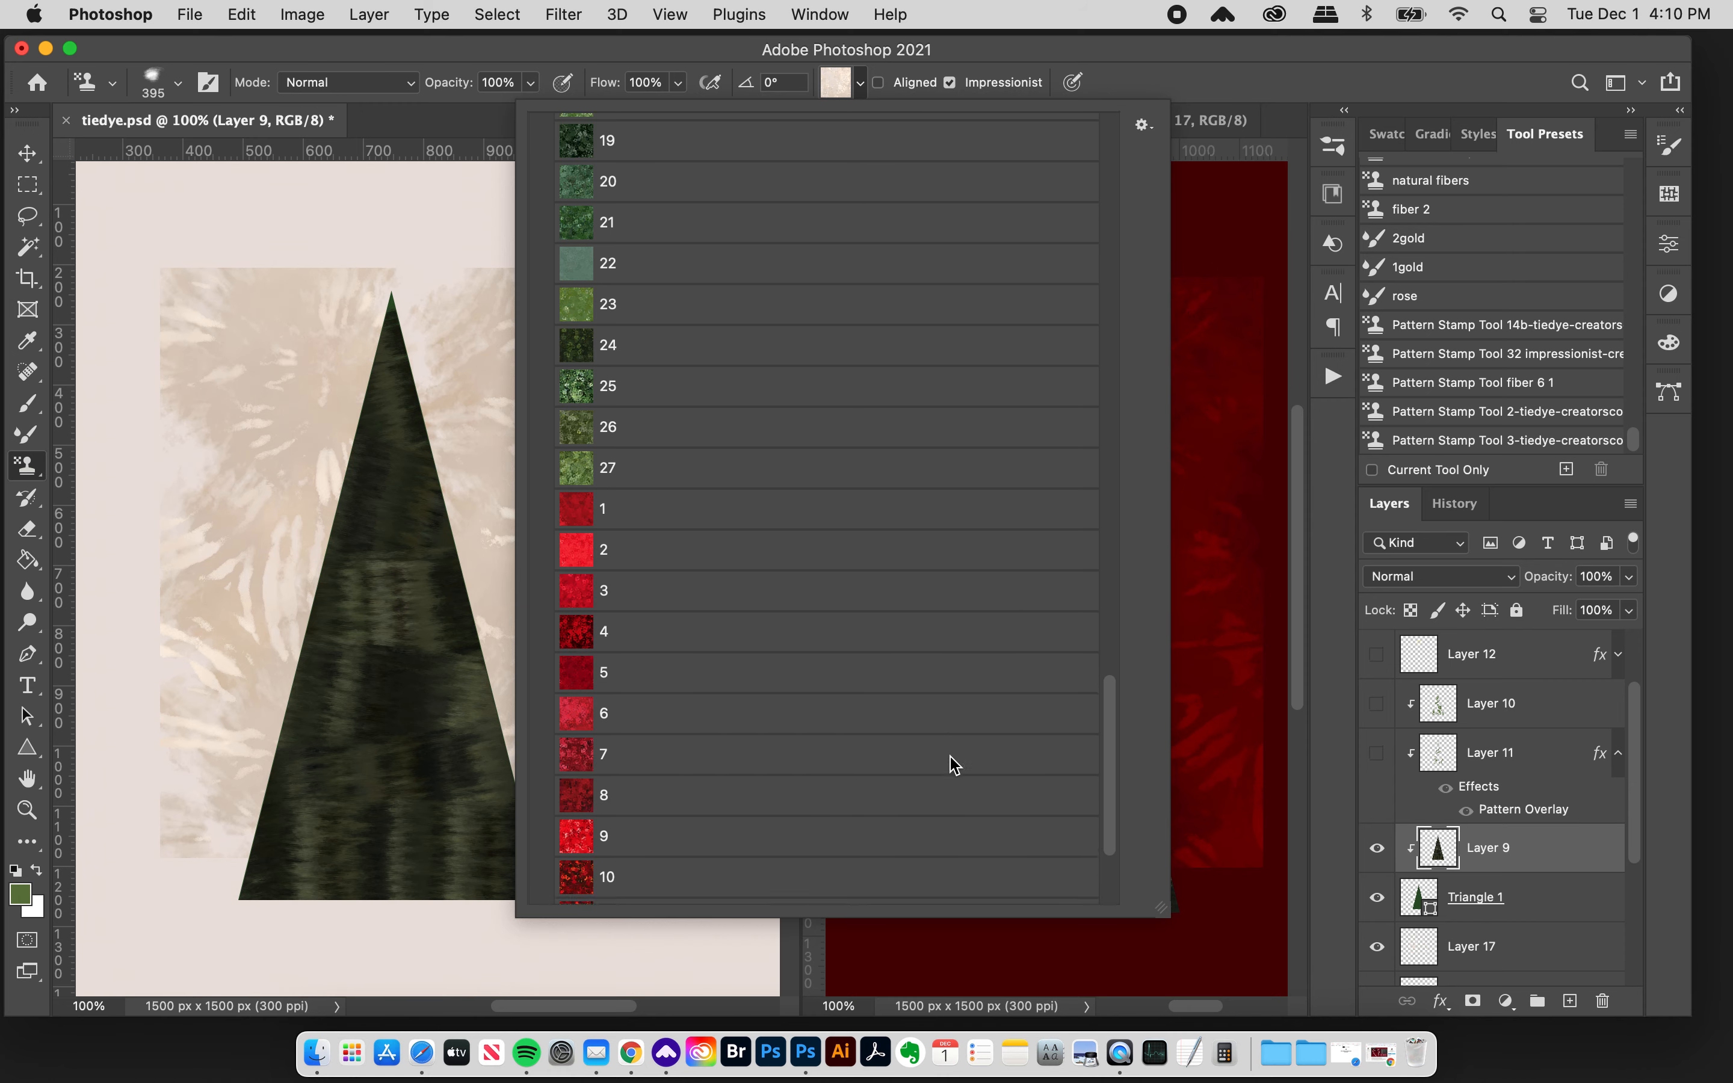
left_click_drag(1149, 50, 1146, 50)
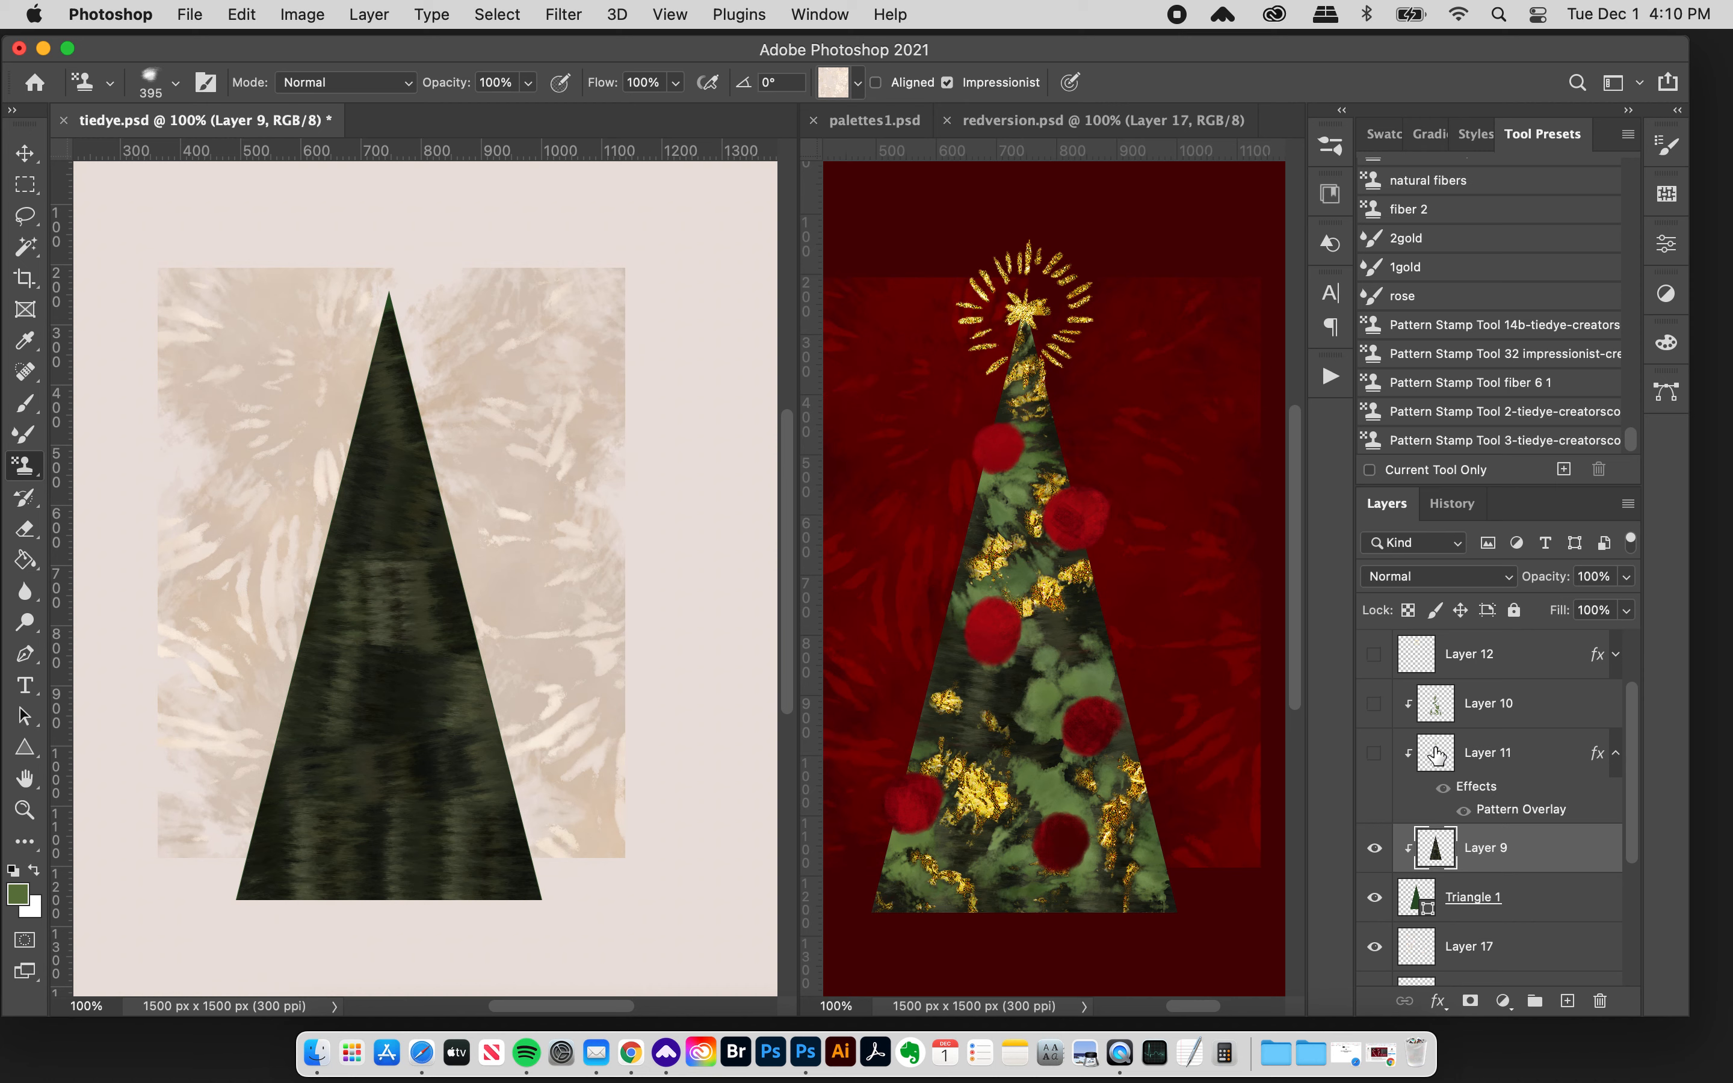
- Show Layer 10's lighter green foliage while keeping Layer 11's gold hidden
left_click(1375, 754)
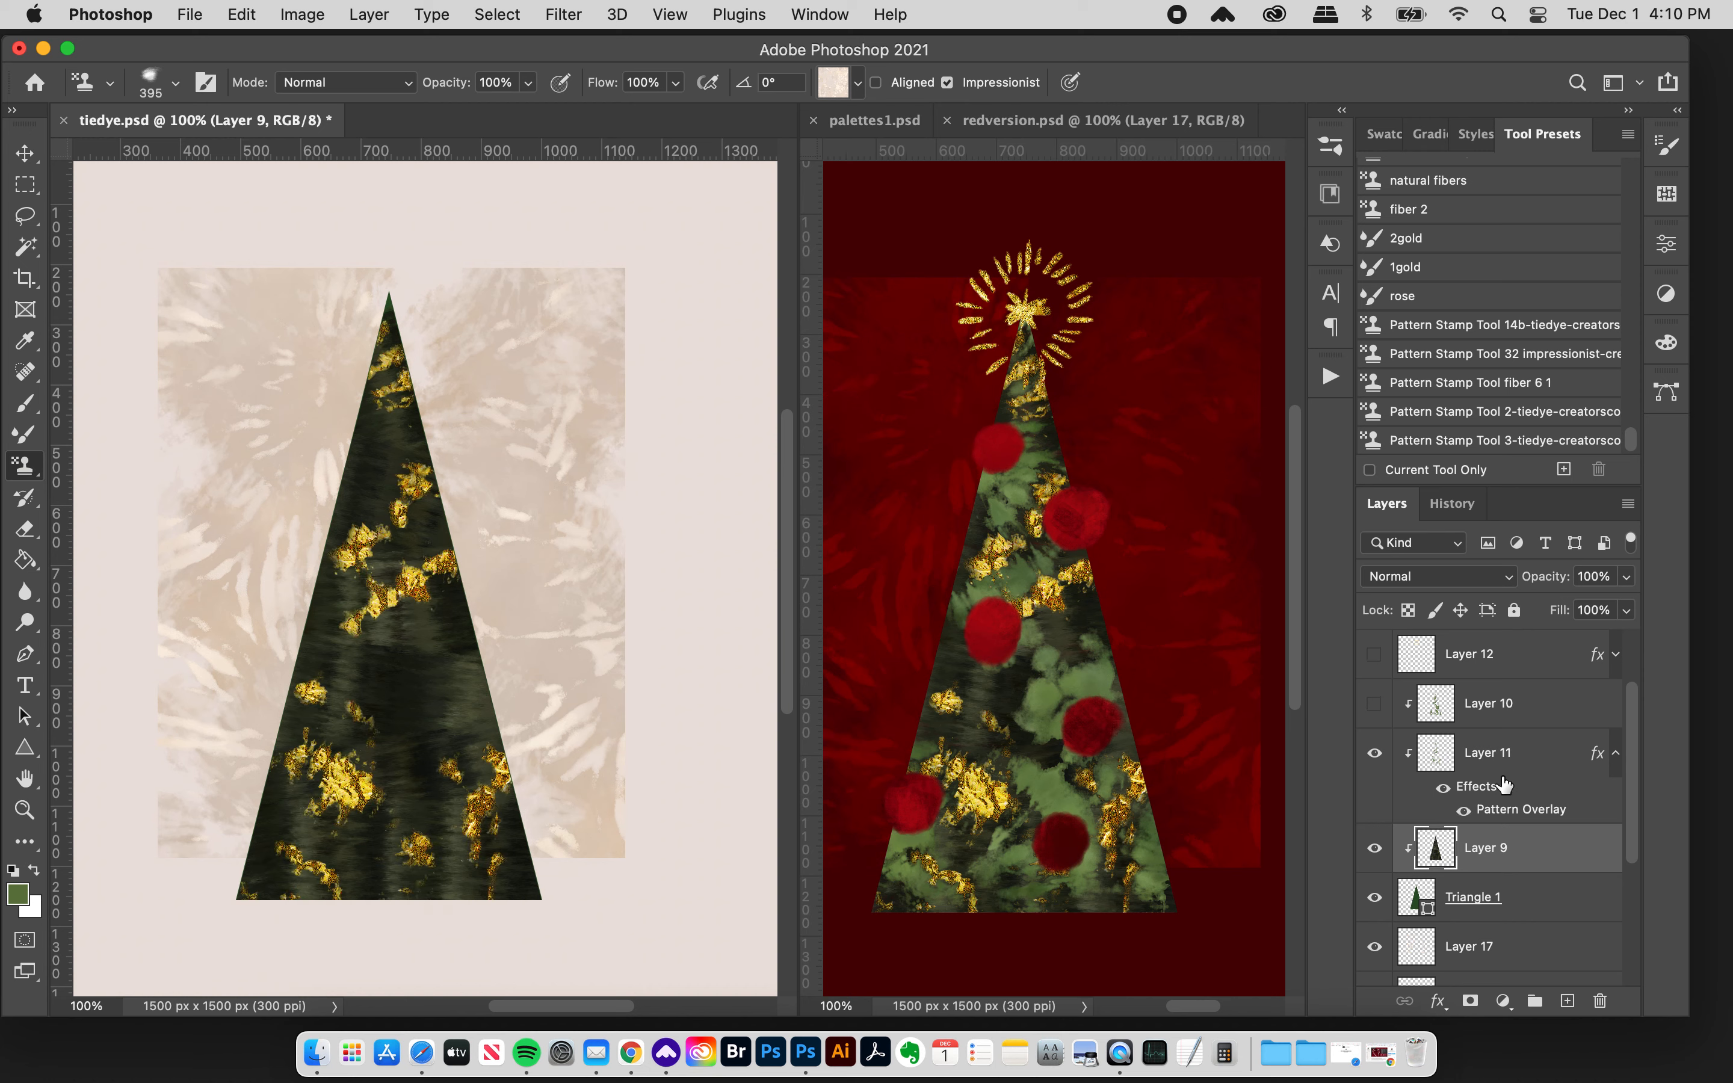
left_click(1374, 753)
left_click(1375, 703)
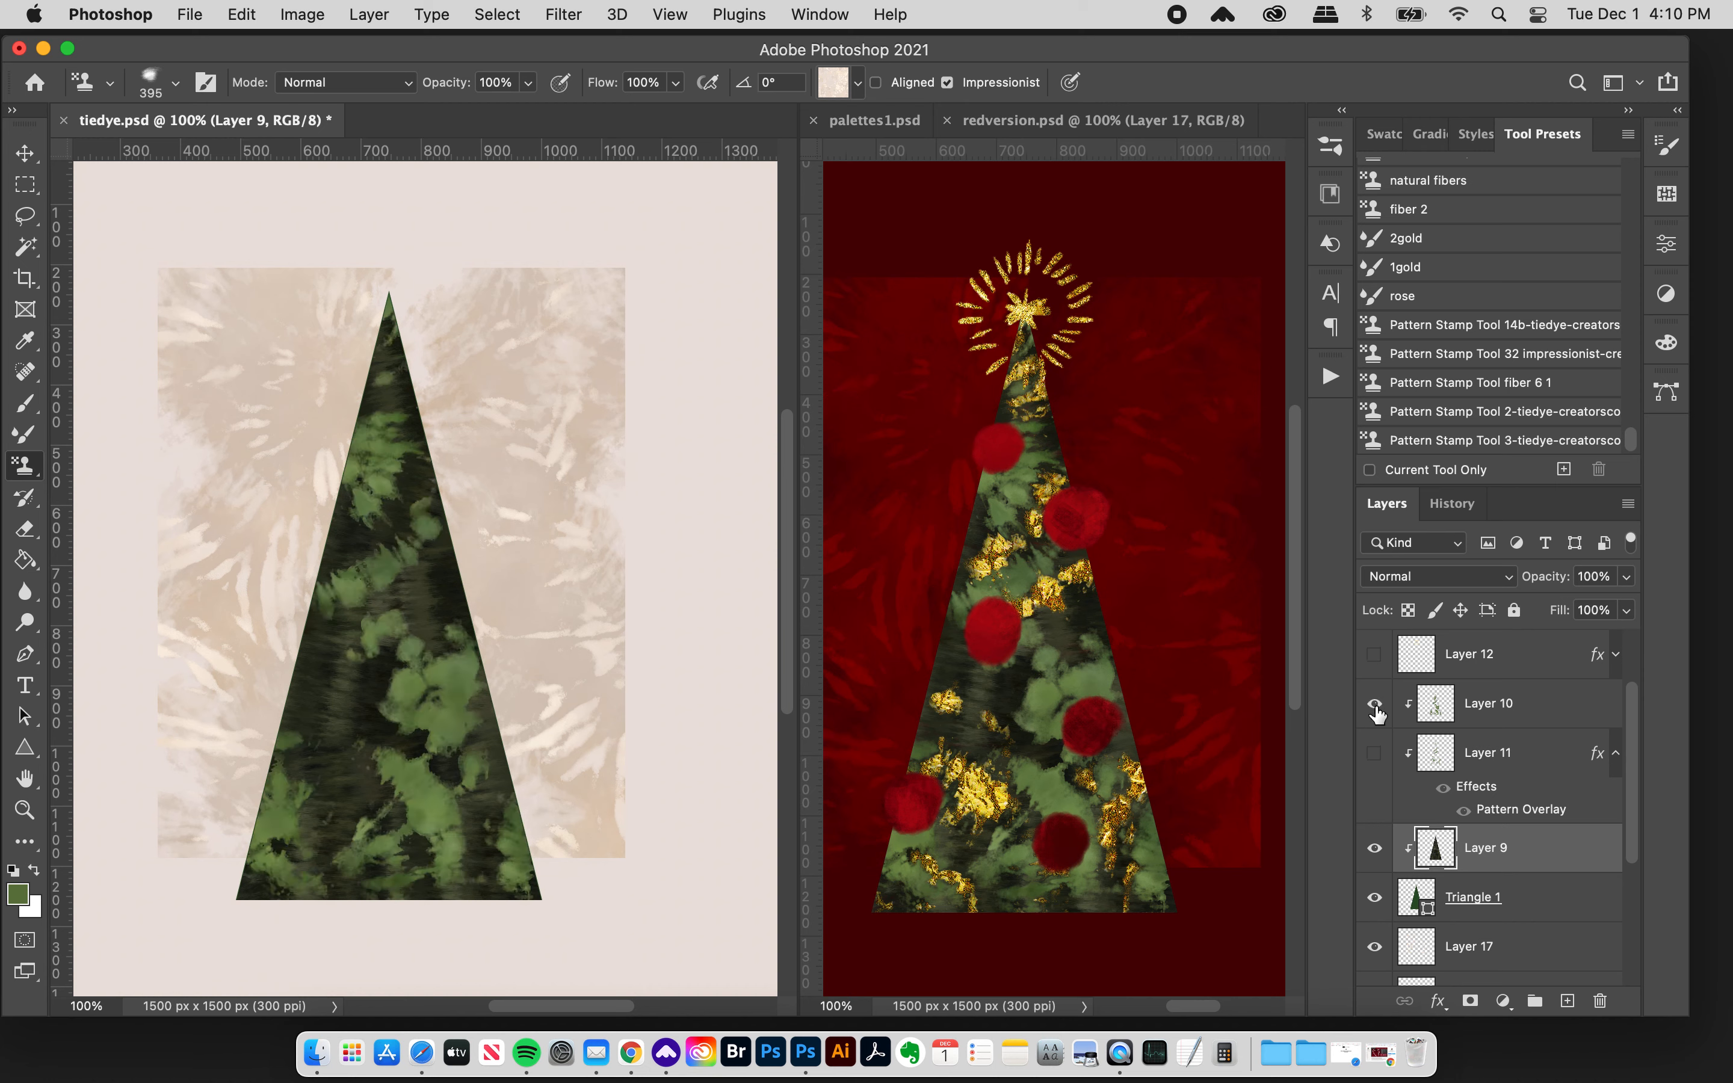
- Load the Pattern Stamp Tool 2-tiedye preset and add a new layer above Layer 10
left_click(1501, 707)
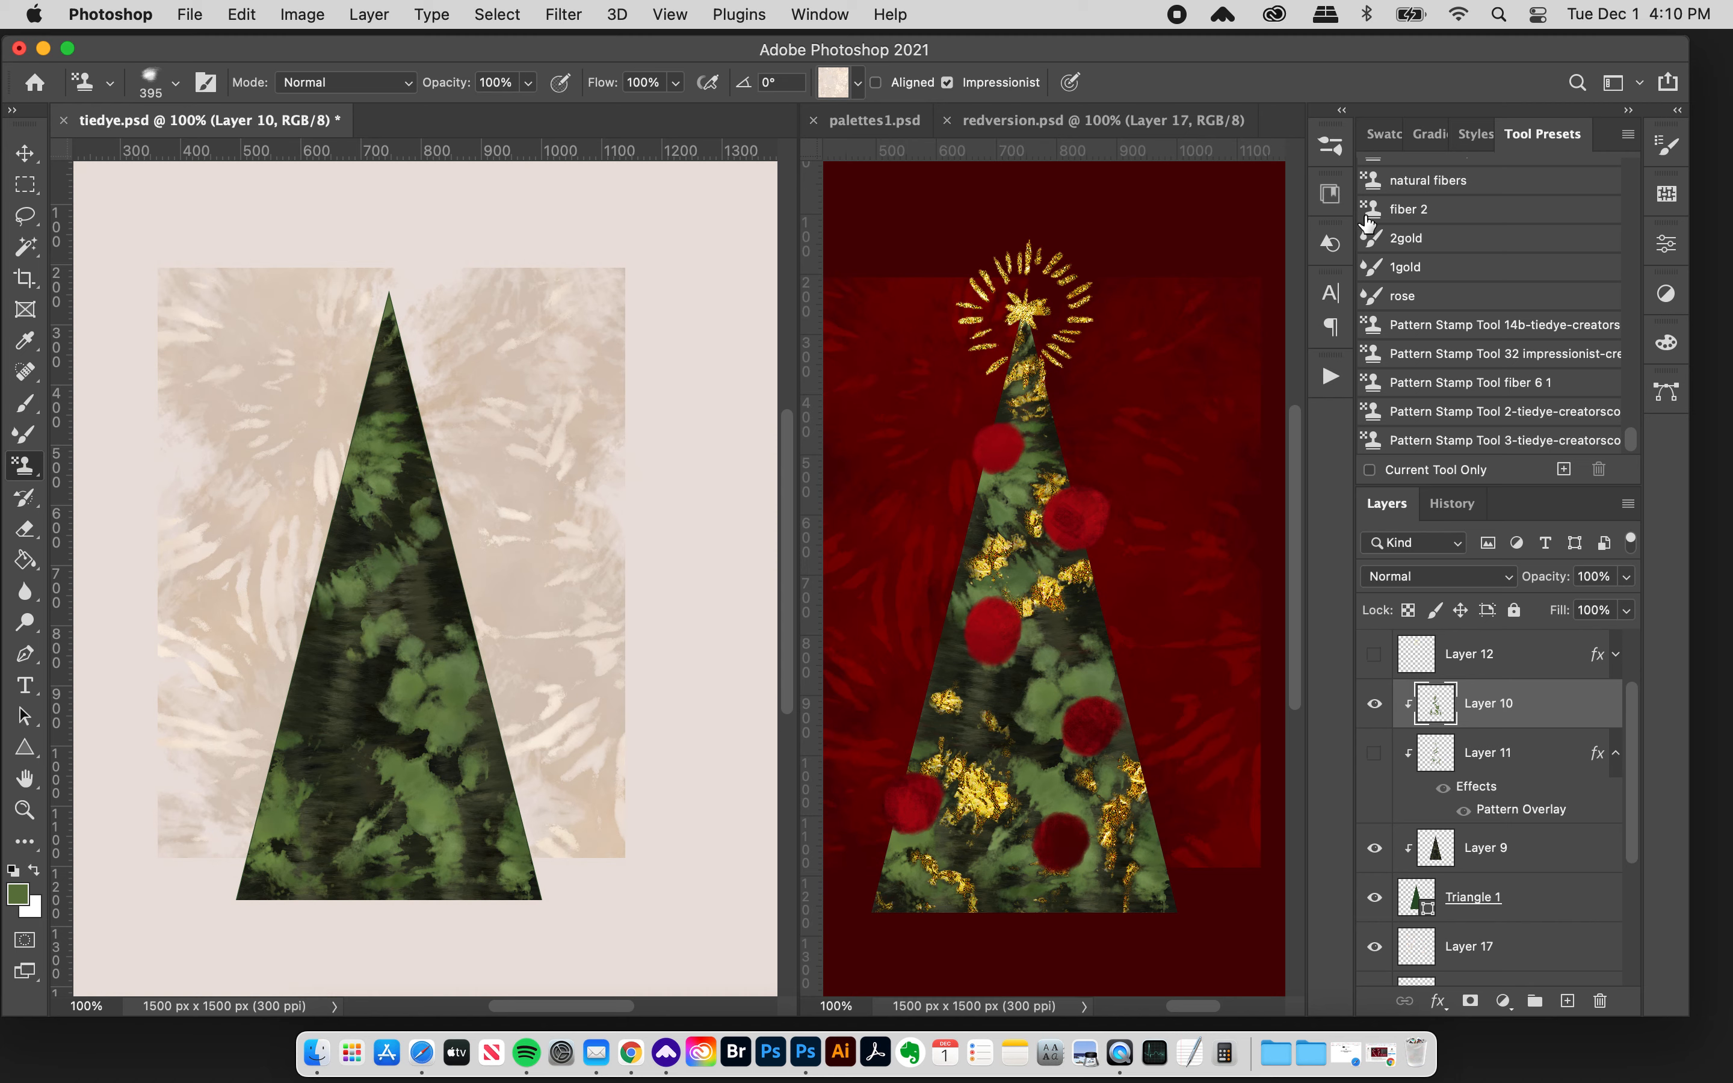
left_click(1469, 413)
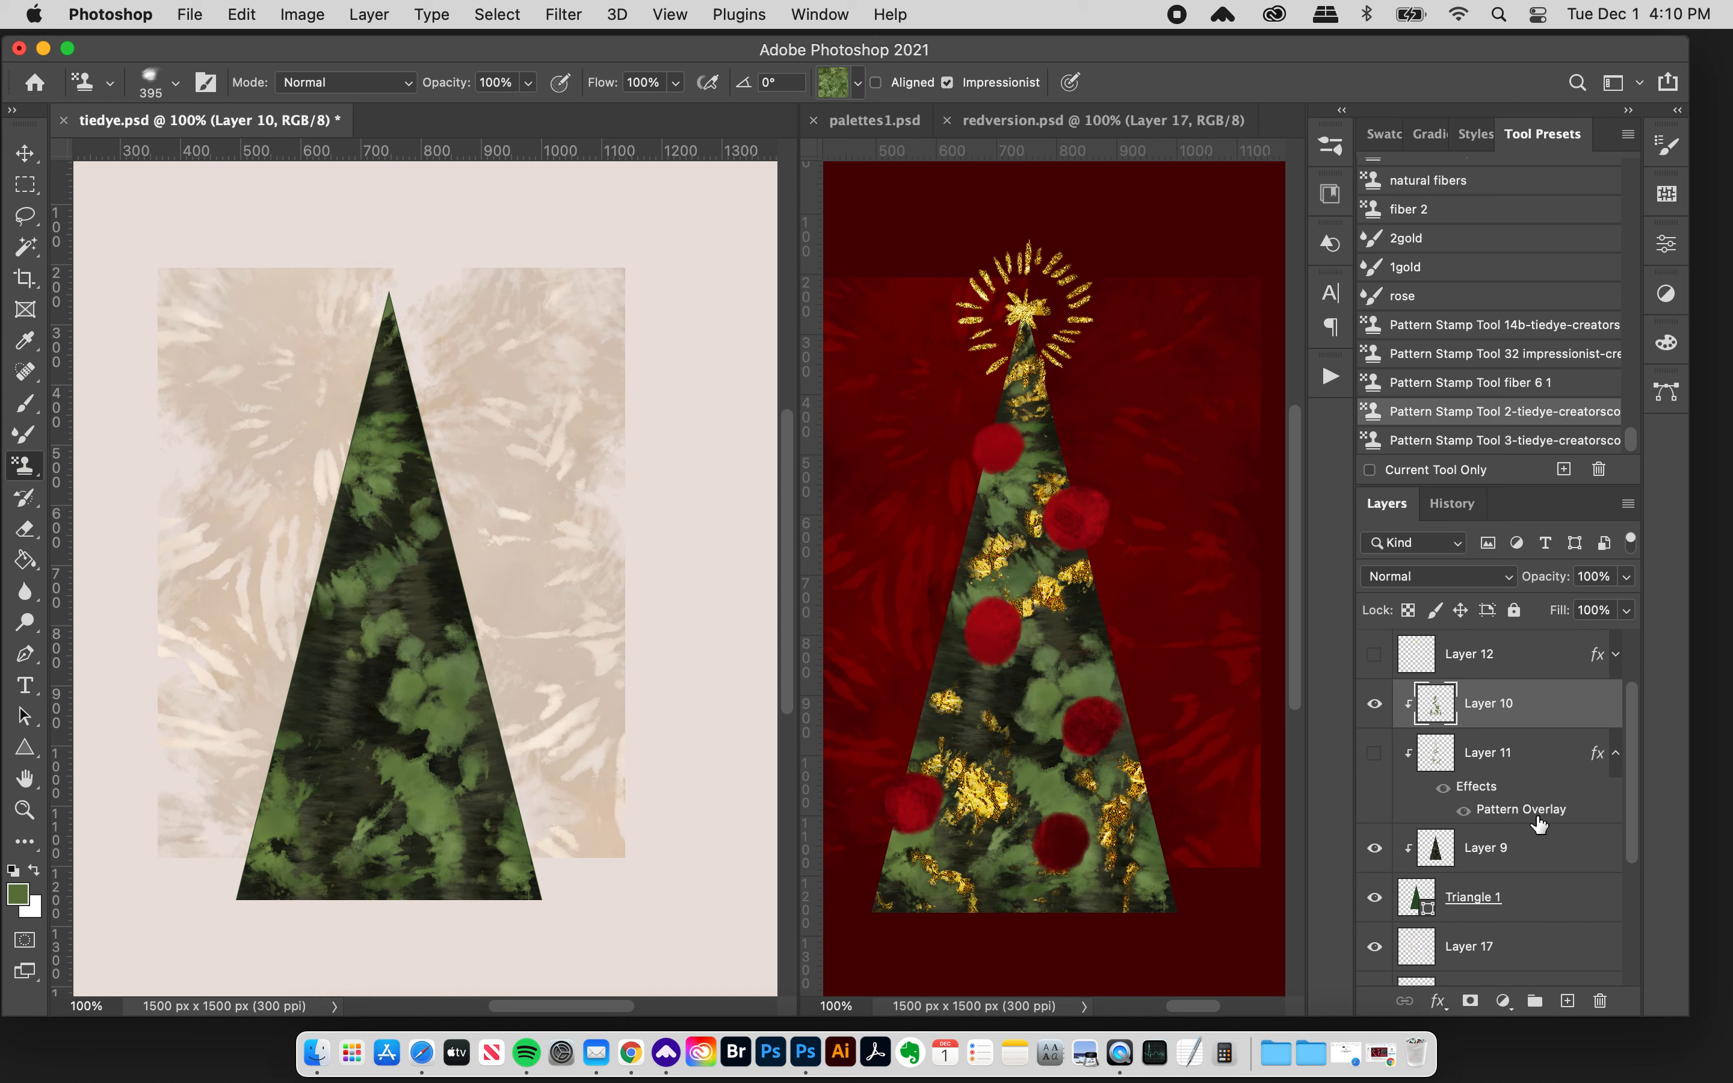
left_click(1568, 1001)
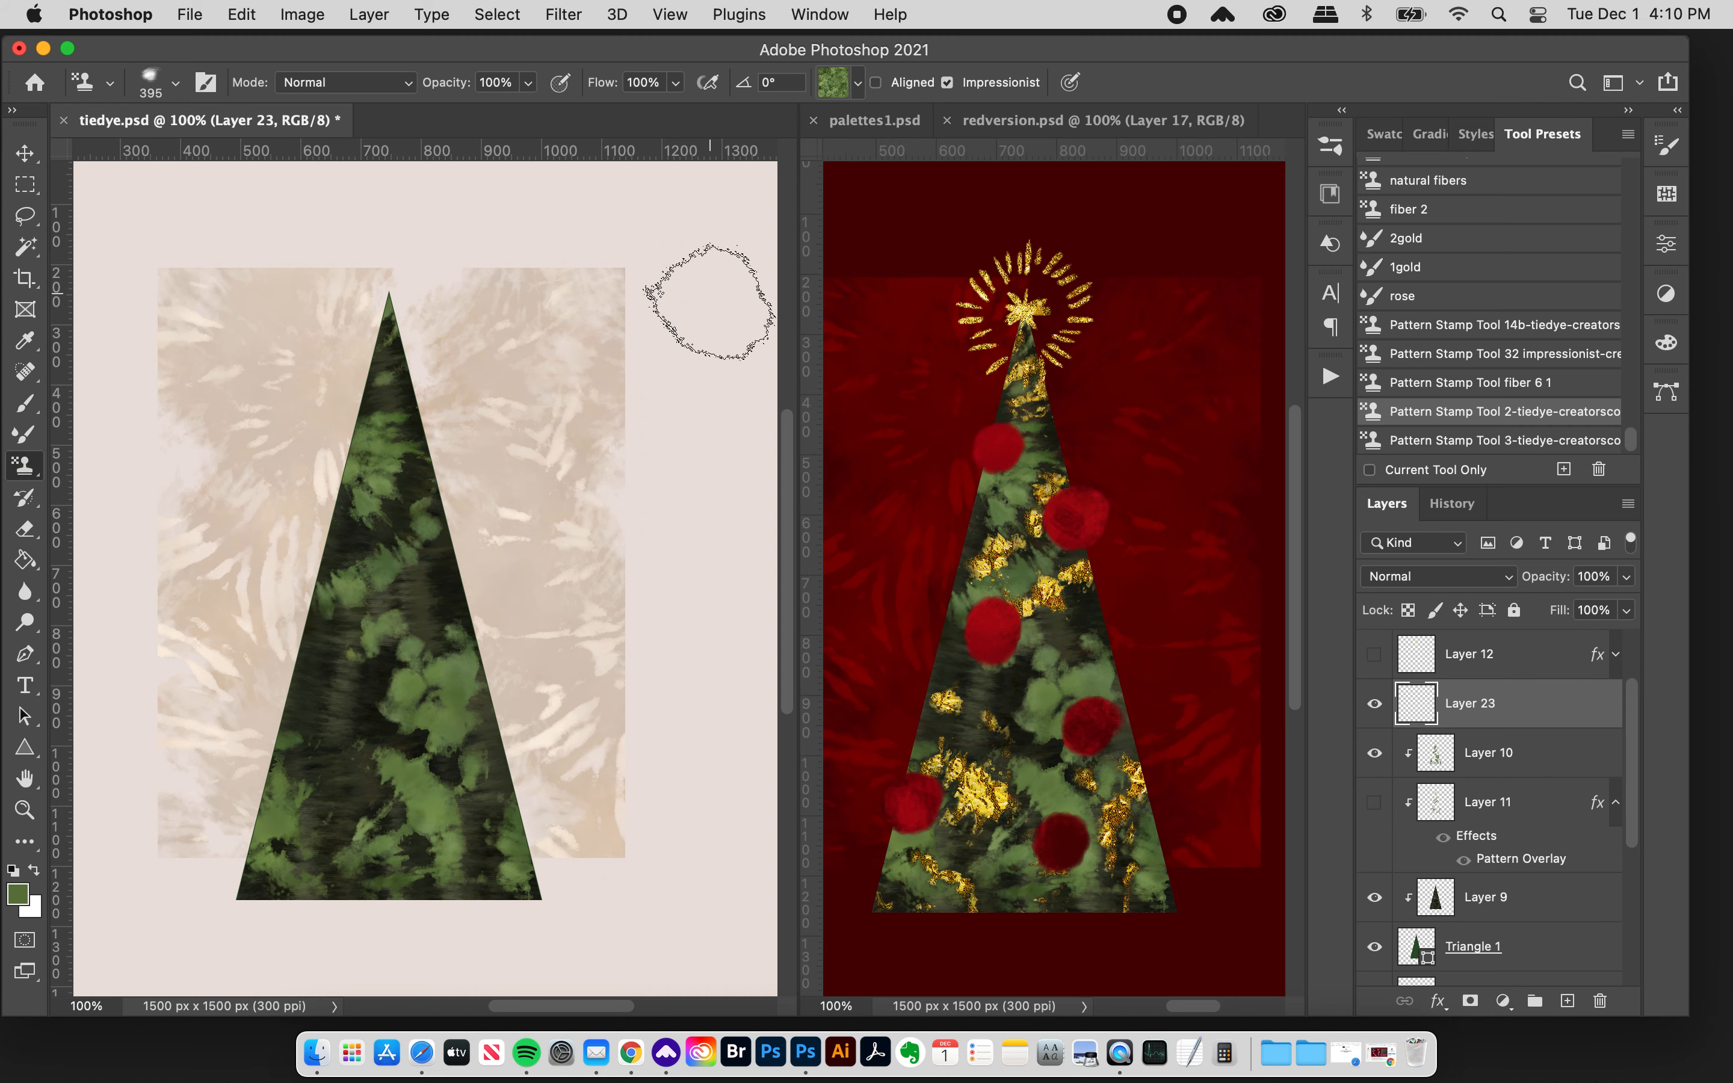
- Test a green tie-dye pattern stroke beside the tree on the new layer, undo it, and toggle Layer 10's visibility off and on
mouse_move(616, 337)
left_mouse_down()
mouse_move(627, 545)
mouse_move(681, 644)
mouse_move(655, 573)
left_mouse_up()
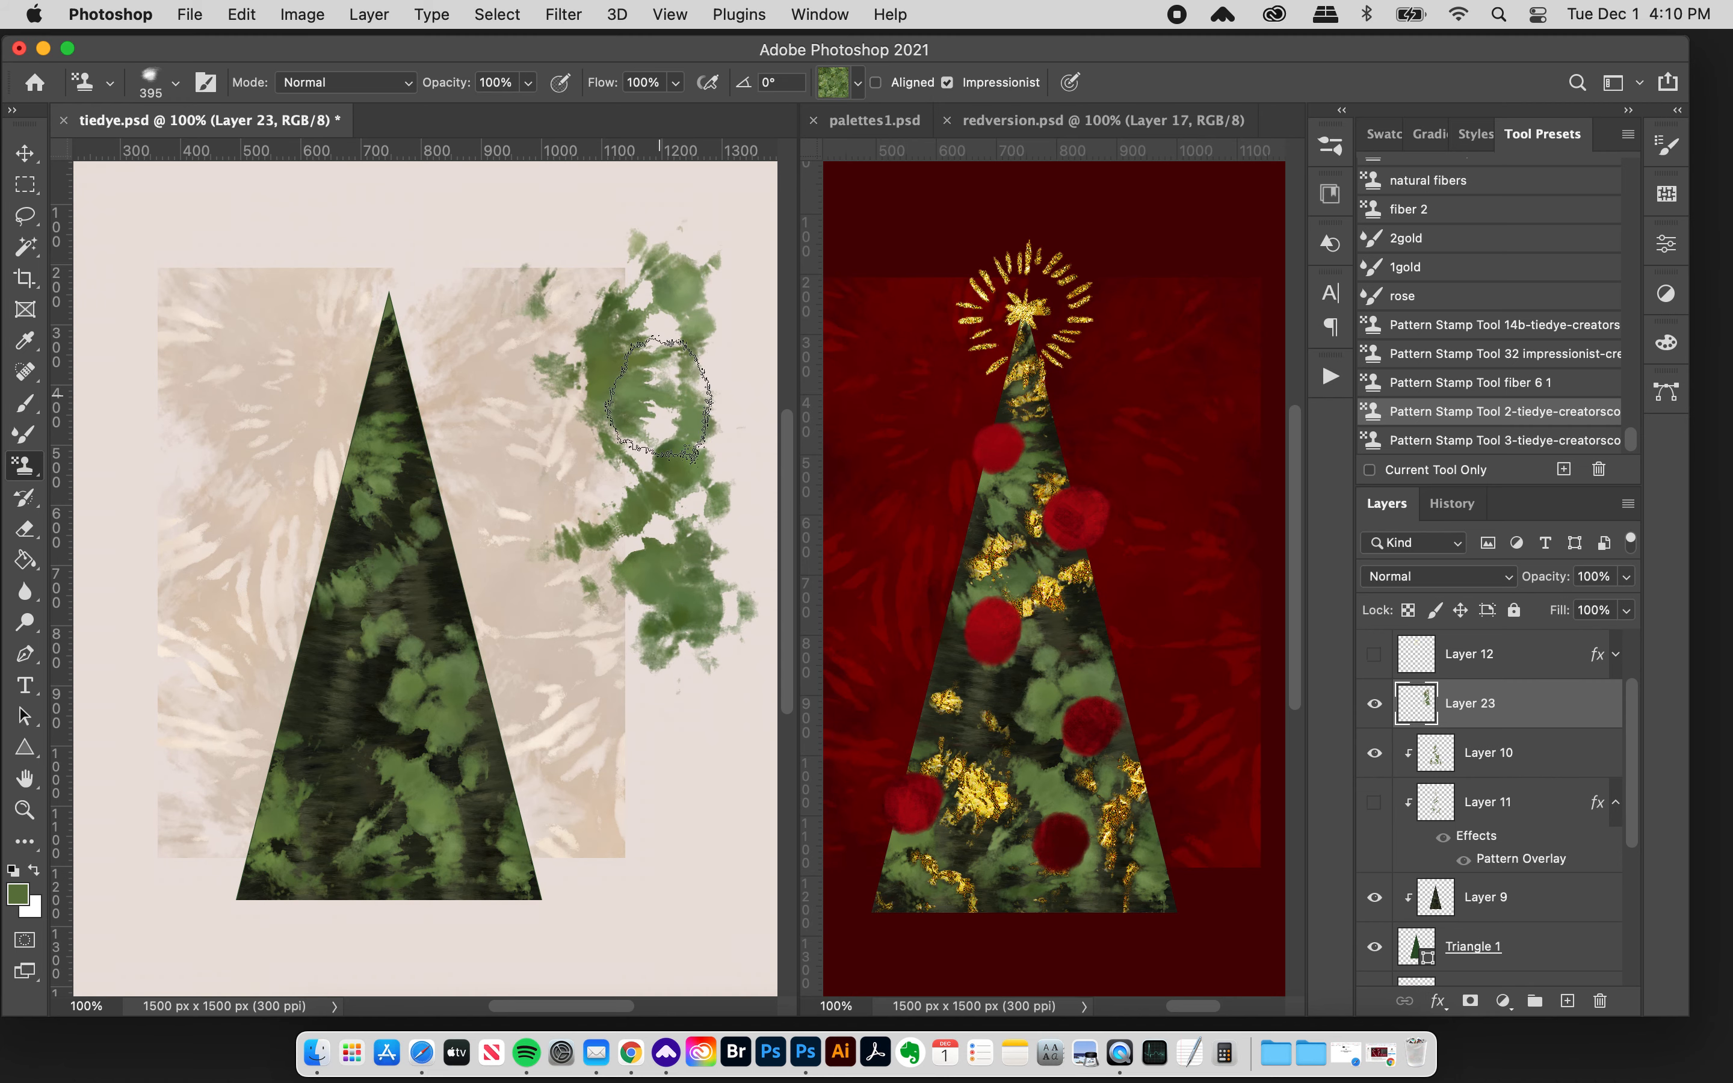
key("super+z")
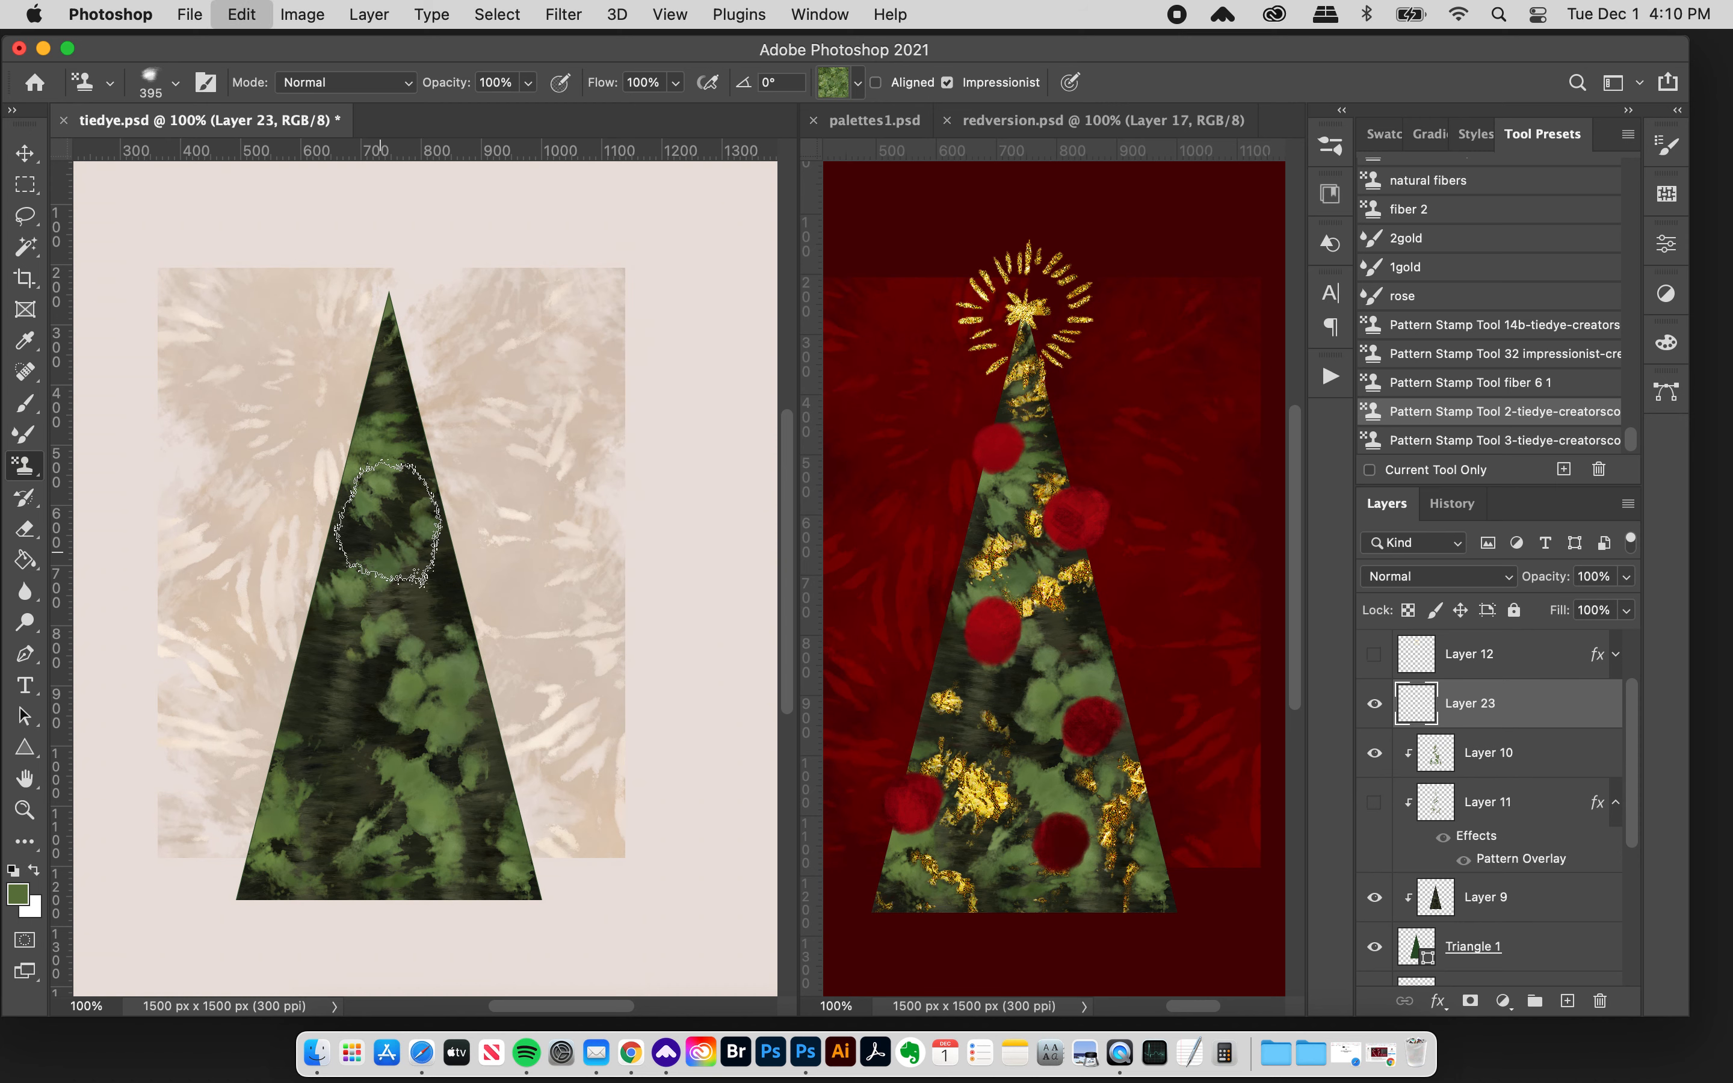
left_click(1372, 767)
left_click(1372, 766)
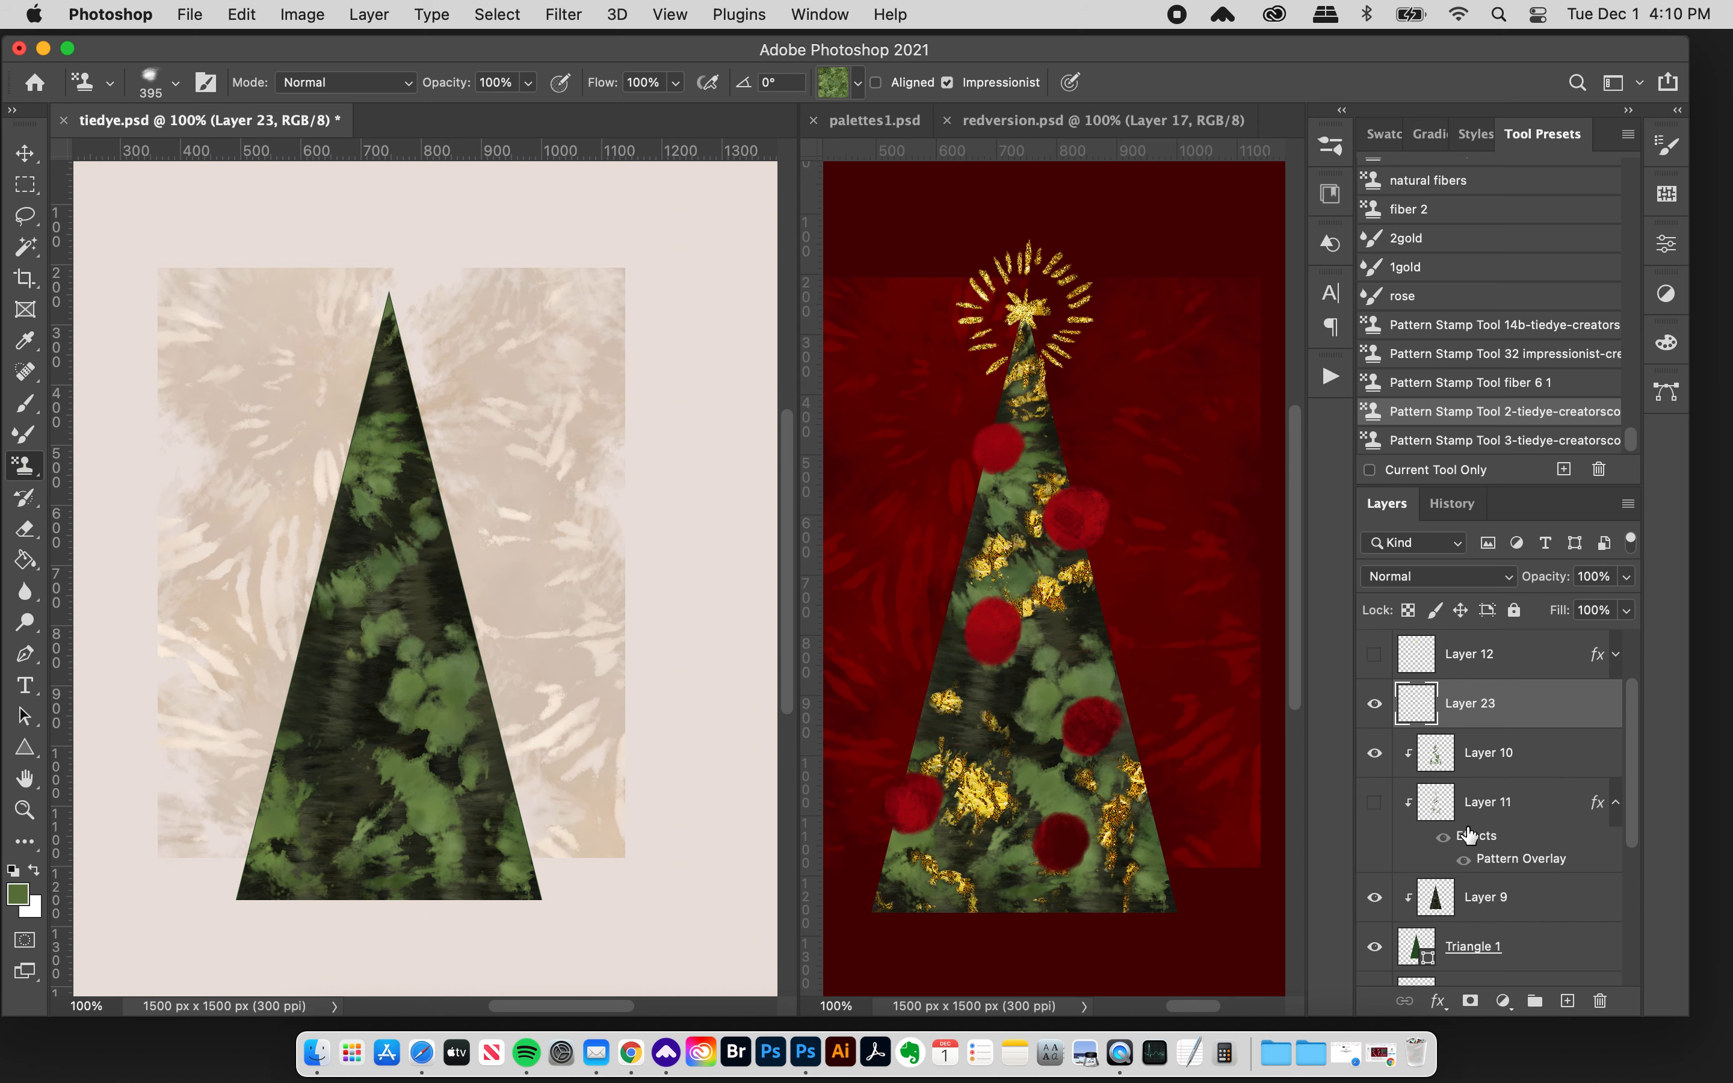
- Select and show the gold Layer 11, and choose the 2b-tiedye-creatorscouture brush
left_click(1493, 817)
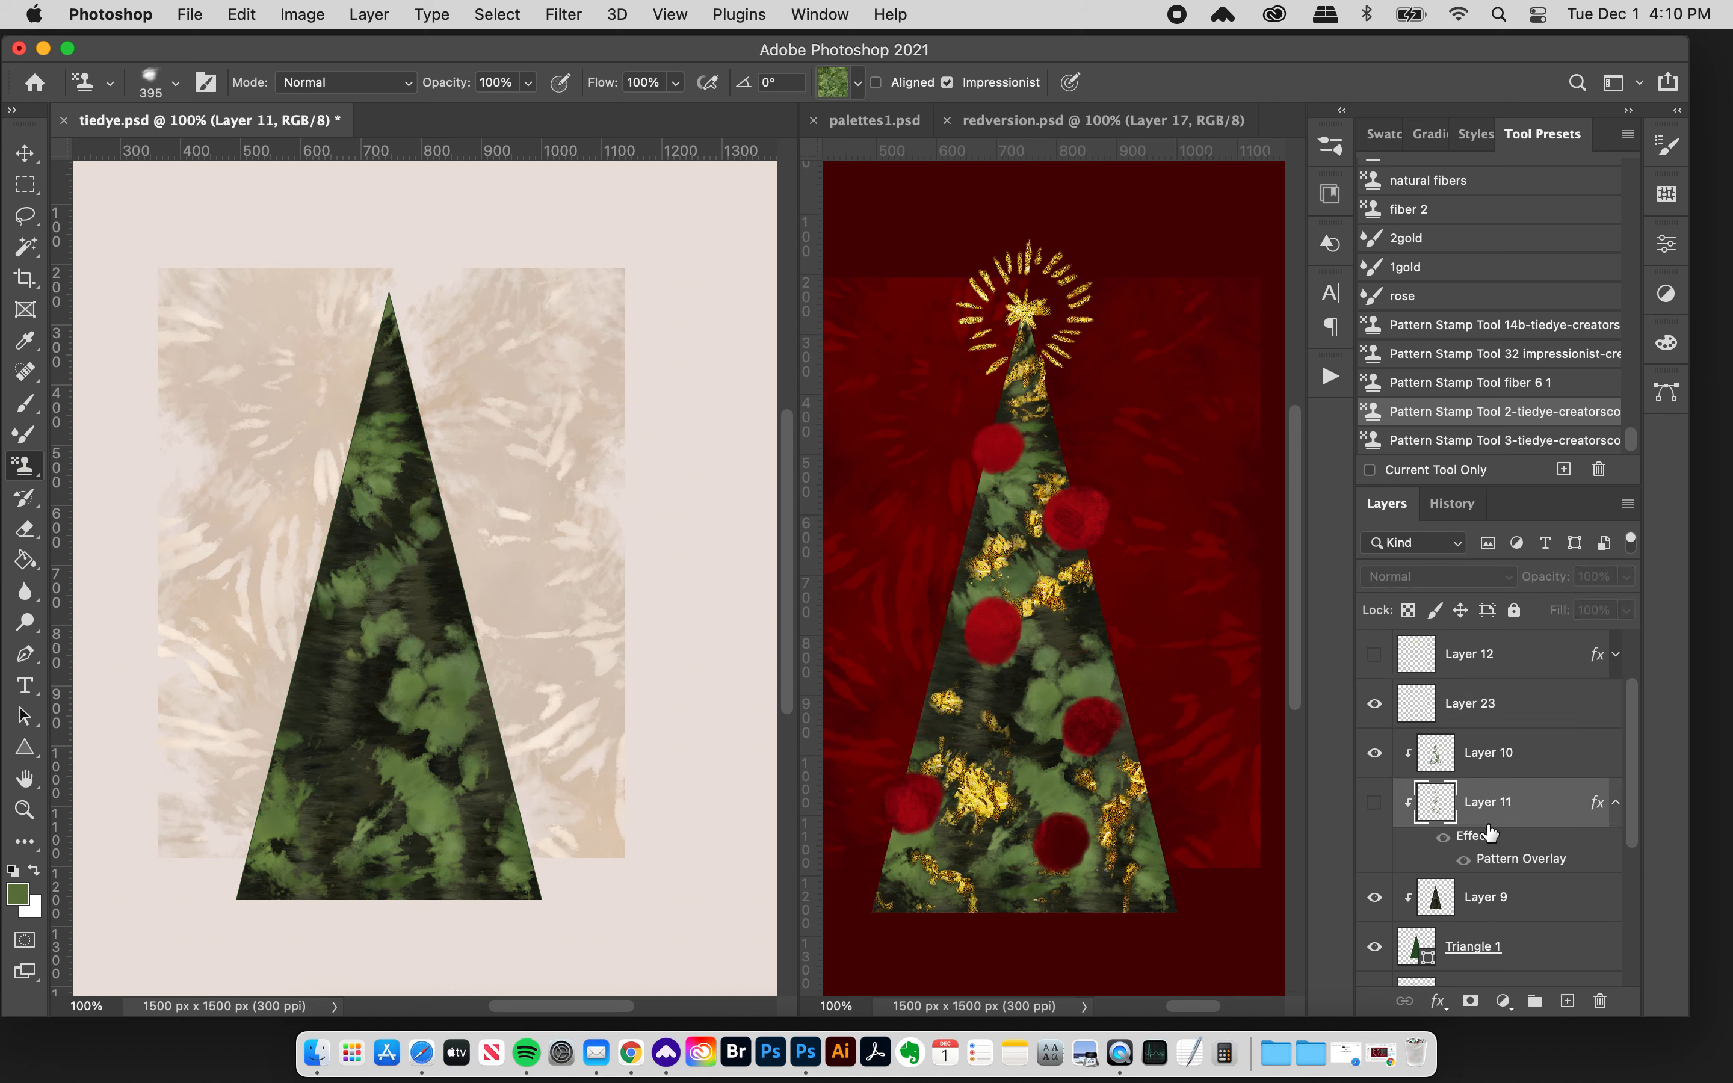
left_click(1374, 803)
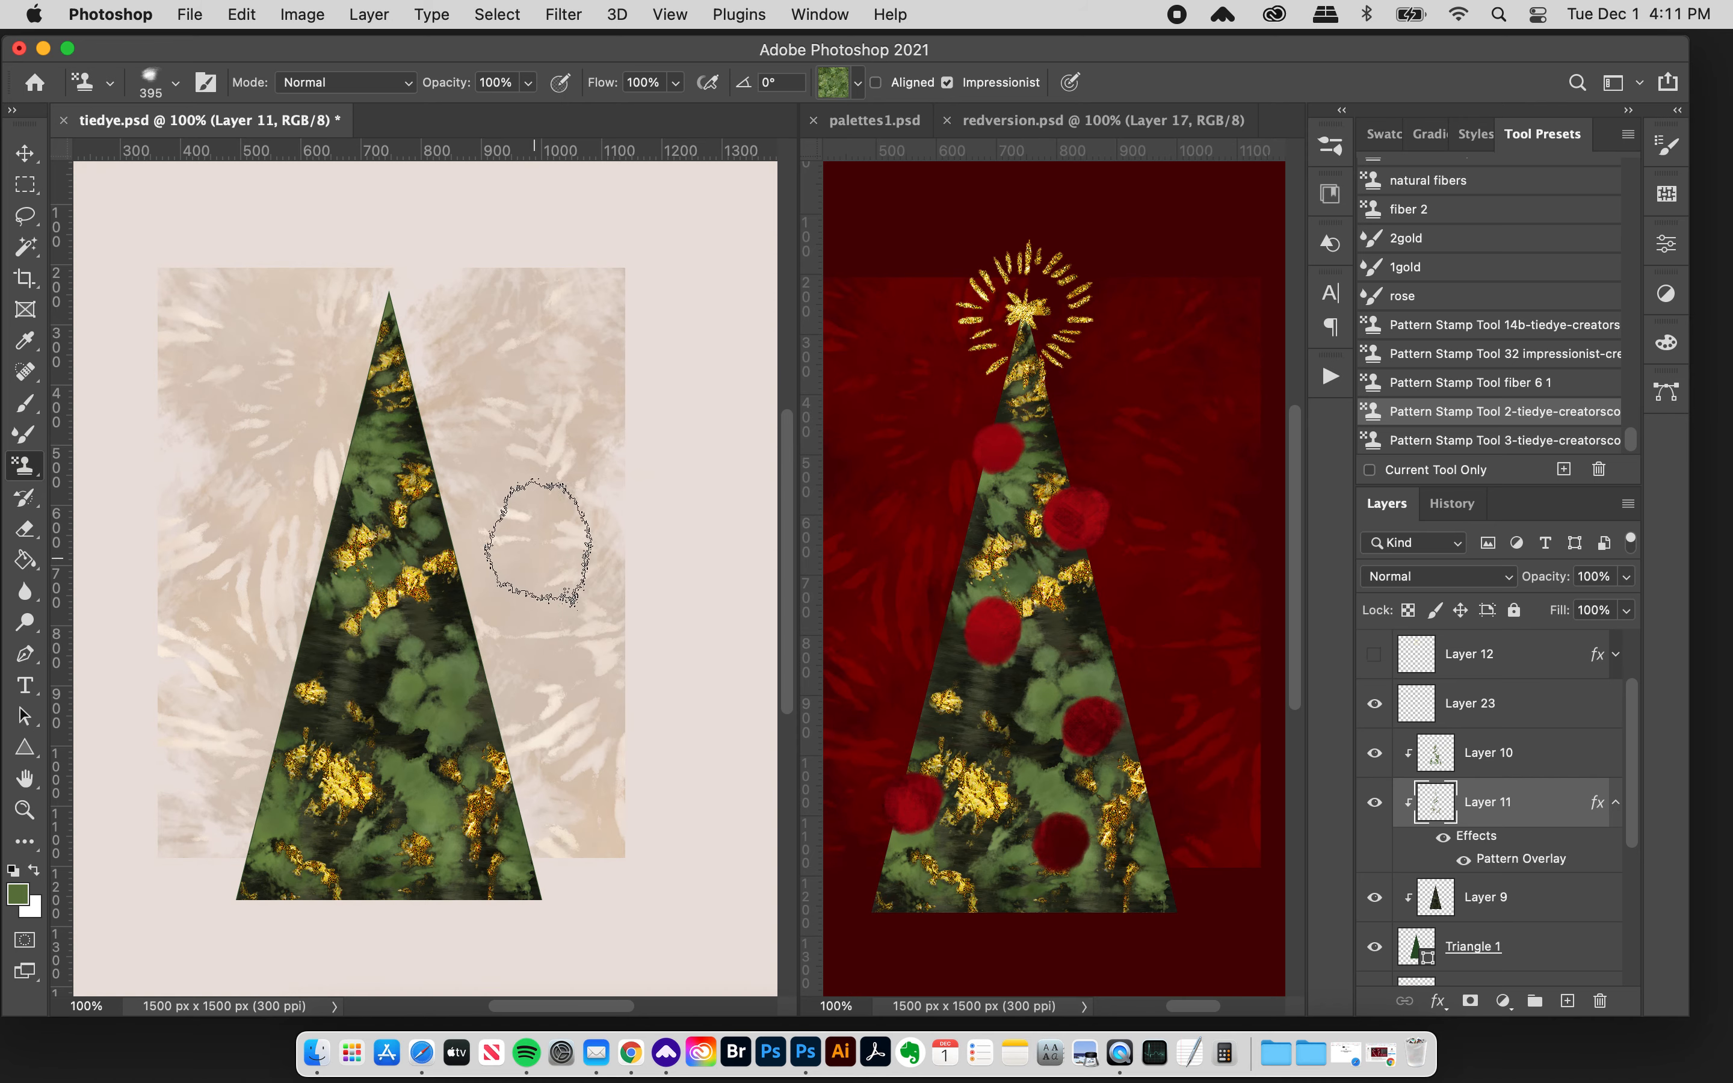
left_click(1331, 147)
left_click(1089, 391)
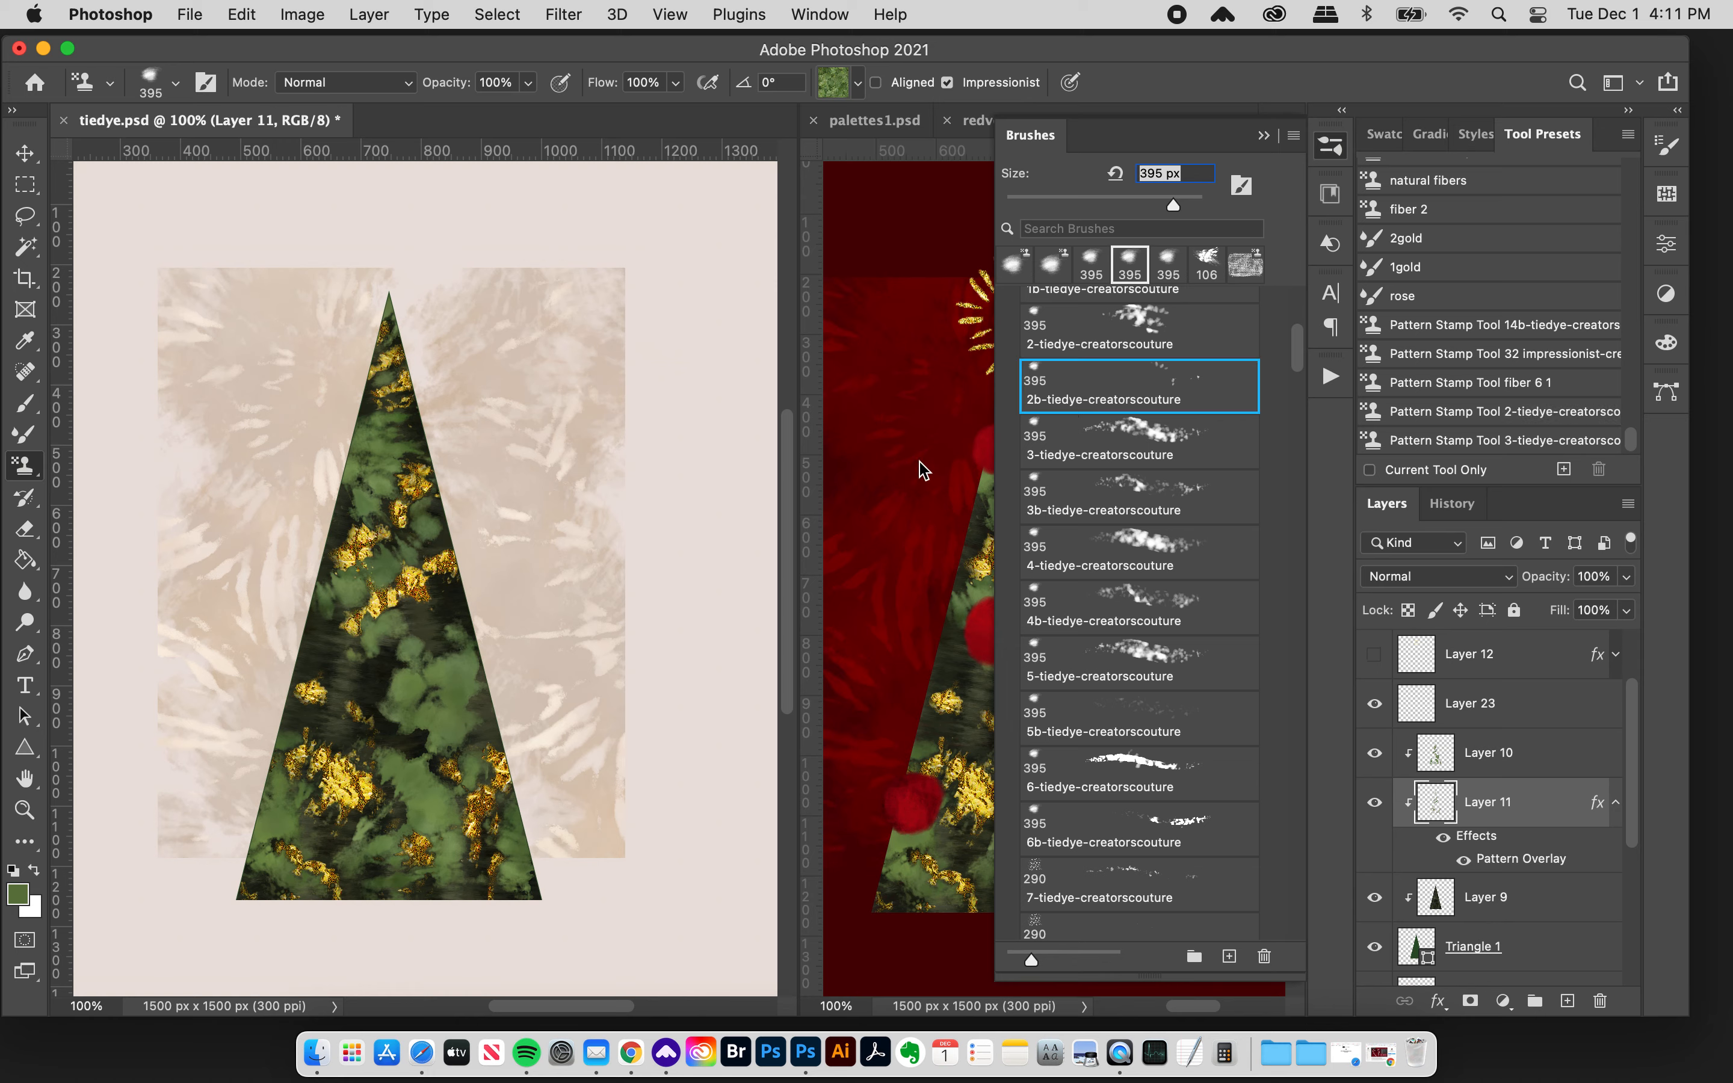
left_click(1331, 148)
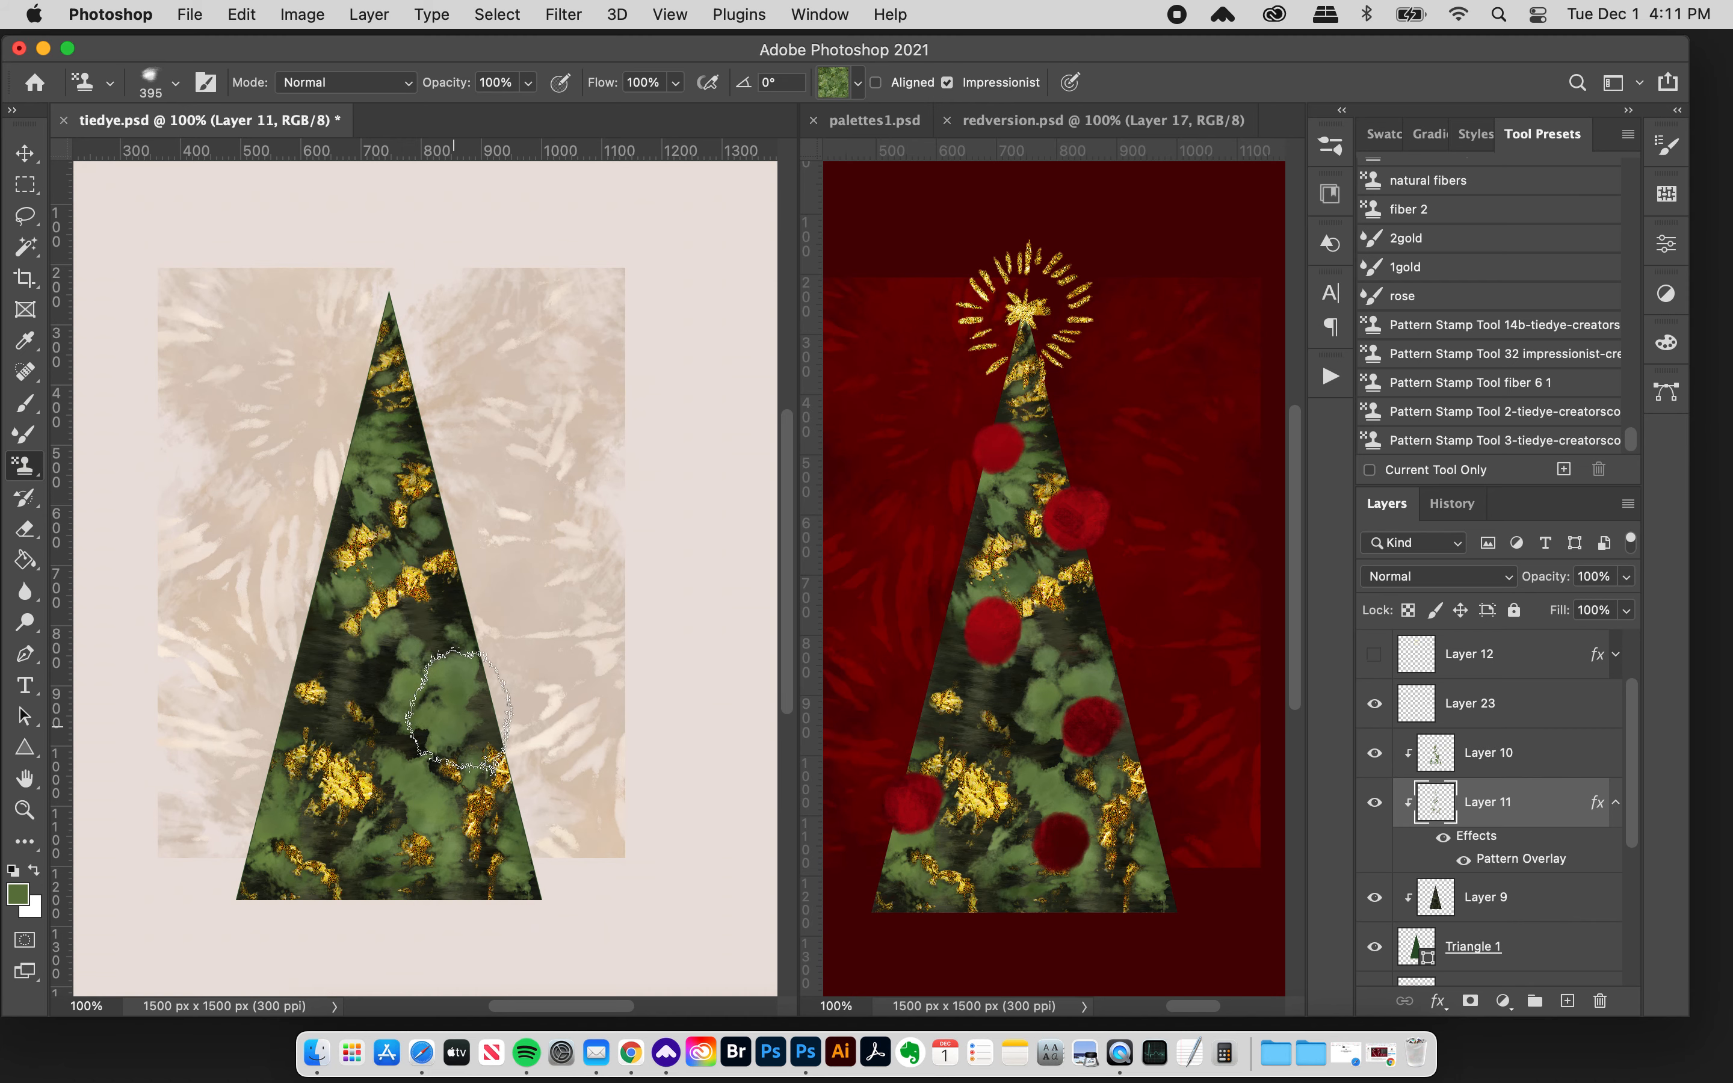
- Clear Layer 11's pixels and repaint scattered gold patches down the tree with the Pattern Stamp Tool
key("super+z")
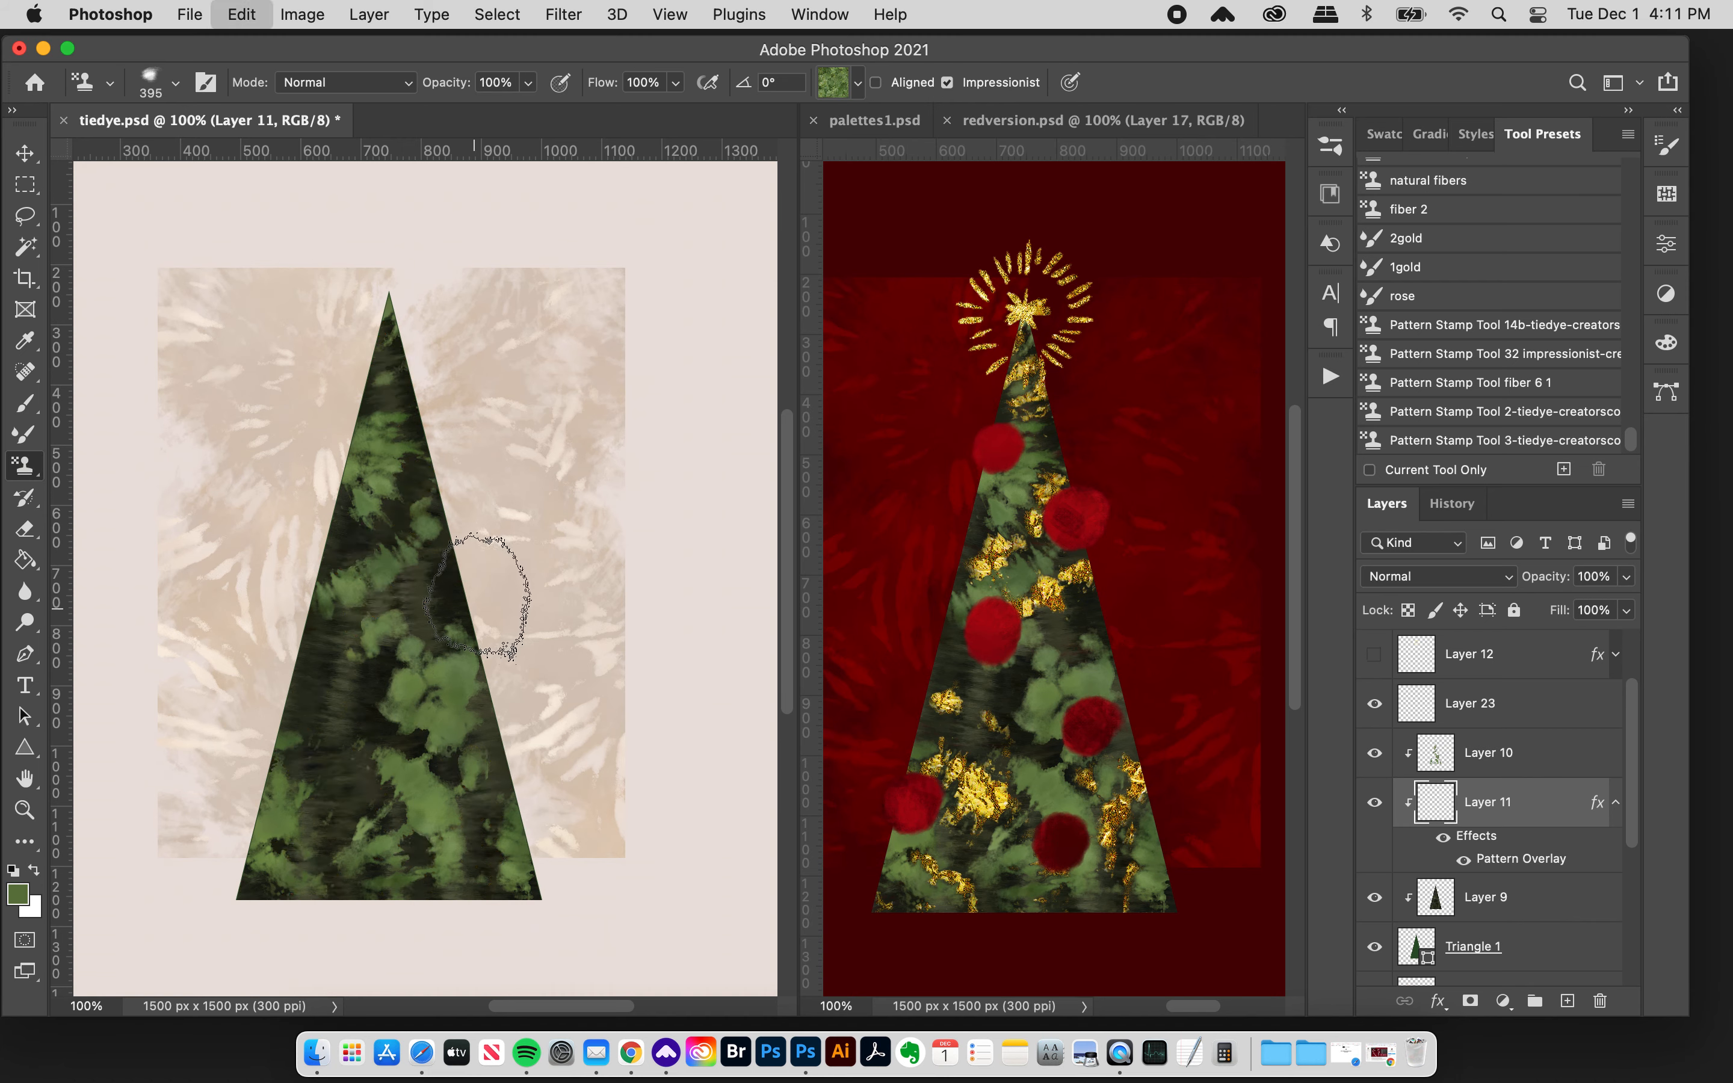
mouse_move(396, 521)
left_mouse_down()
mouse_move(356, 559)
mouse_move(351, 610)
mouse_move(384, 670)
mouse_move(392, 731)
mouse_move(358, 806)
mouse_move(382, 868)
mouse_move(365, 903)
left_mouse_up()
mouse_move(276, 802)
left_mouse_down()
mouse_move(309, 920)
mouse_move(411, 415)
mouse_move(512, 580)
mouse_move(430, 523)
mouse_move(514, 701)
mouse_move(451, 616)
mouse_move(384, 351)
mouse_move(424, 851)
mouse_move(226, 786)
left_mouse_up()
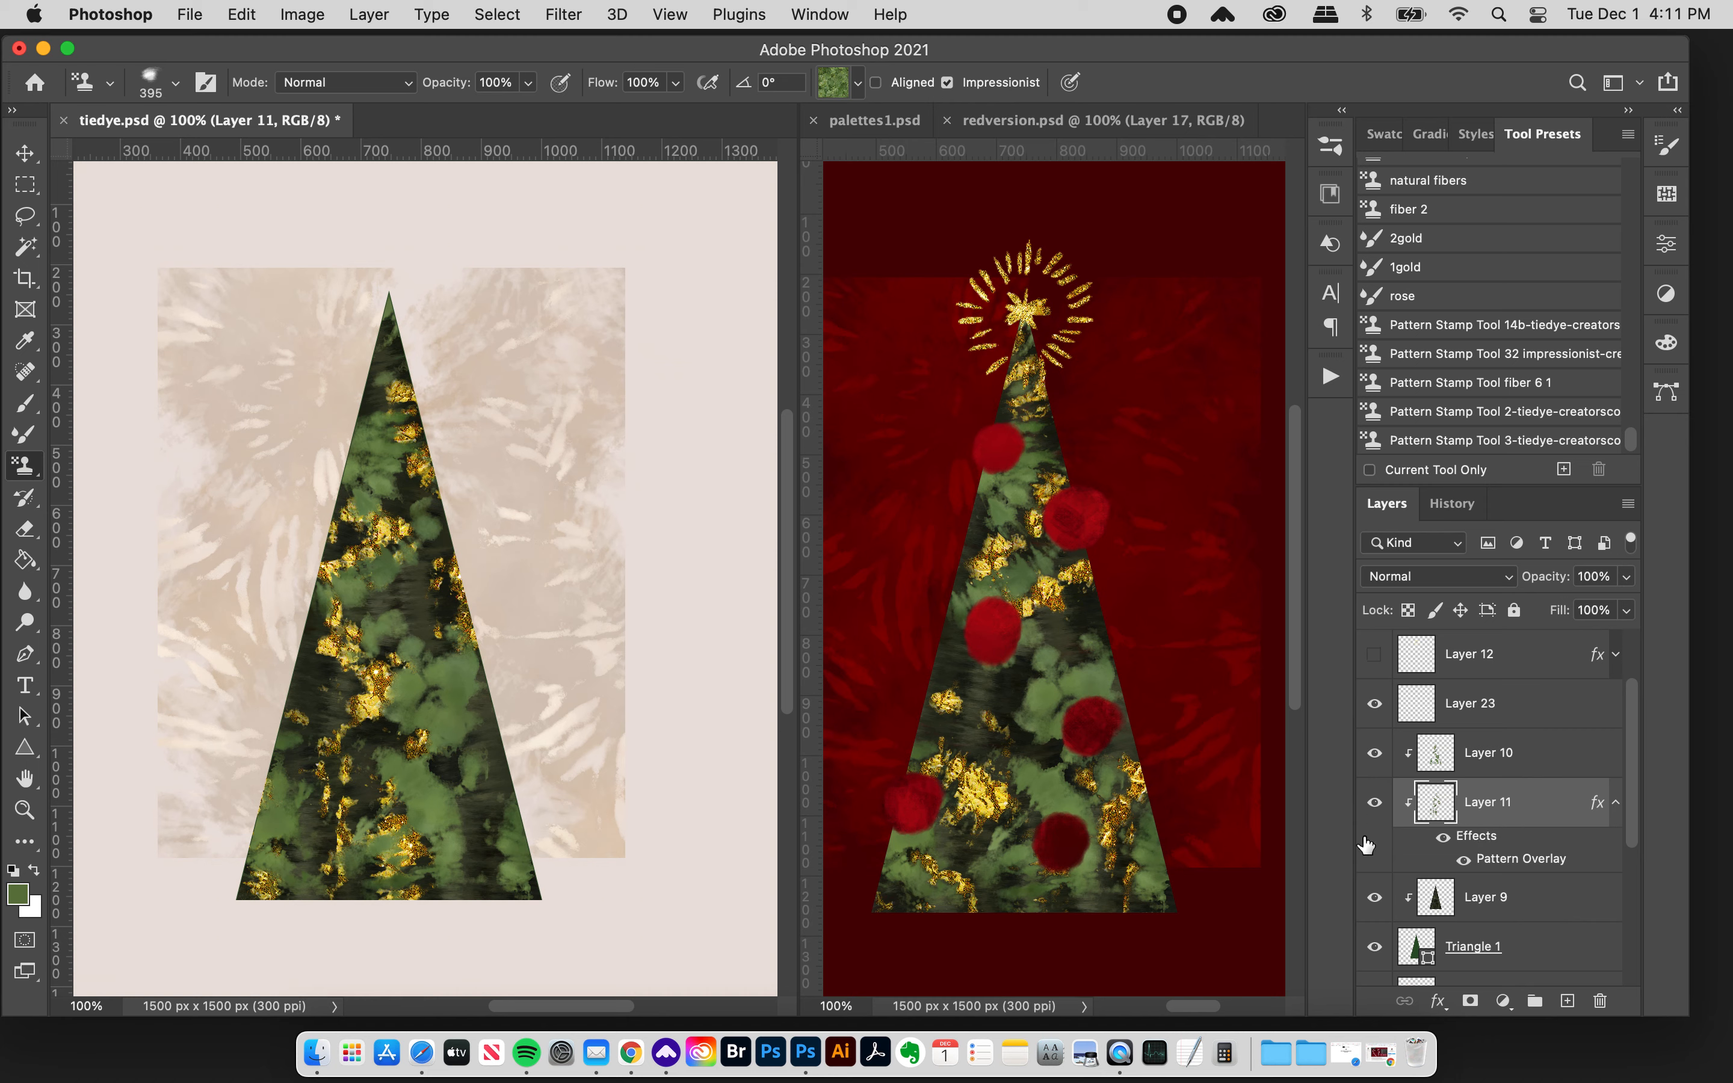
- Revert the document history to the Select Canvas state before Layer 11's pixels were cut
left_click(1454, 505)
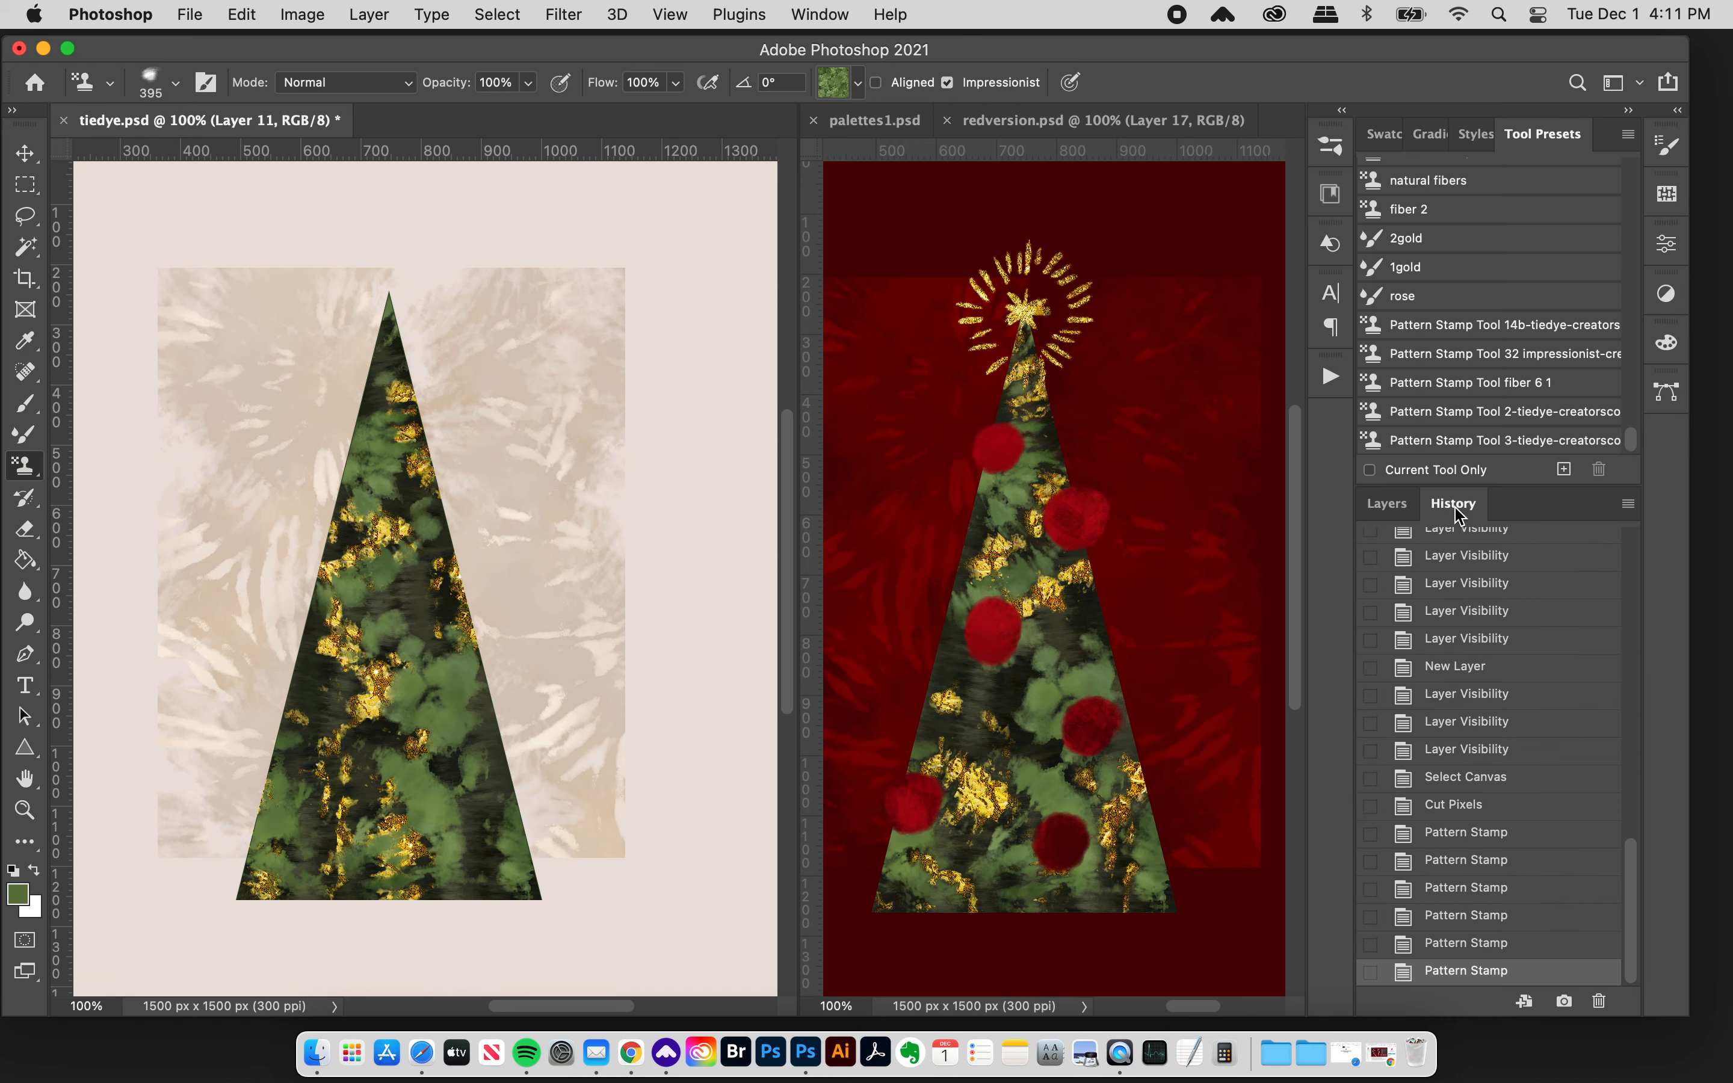
left_click(1476, 815)
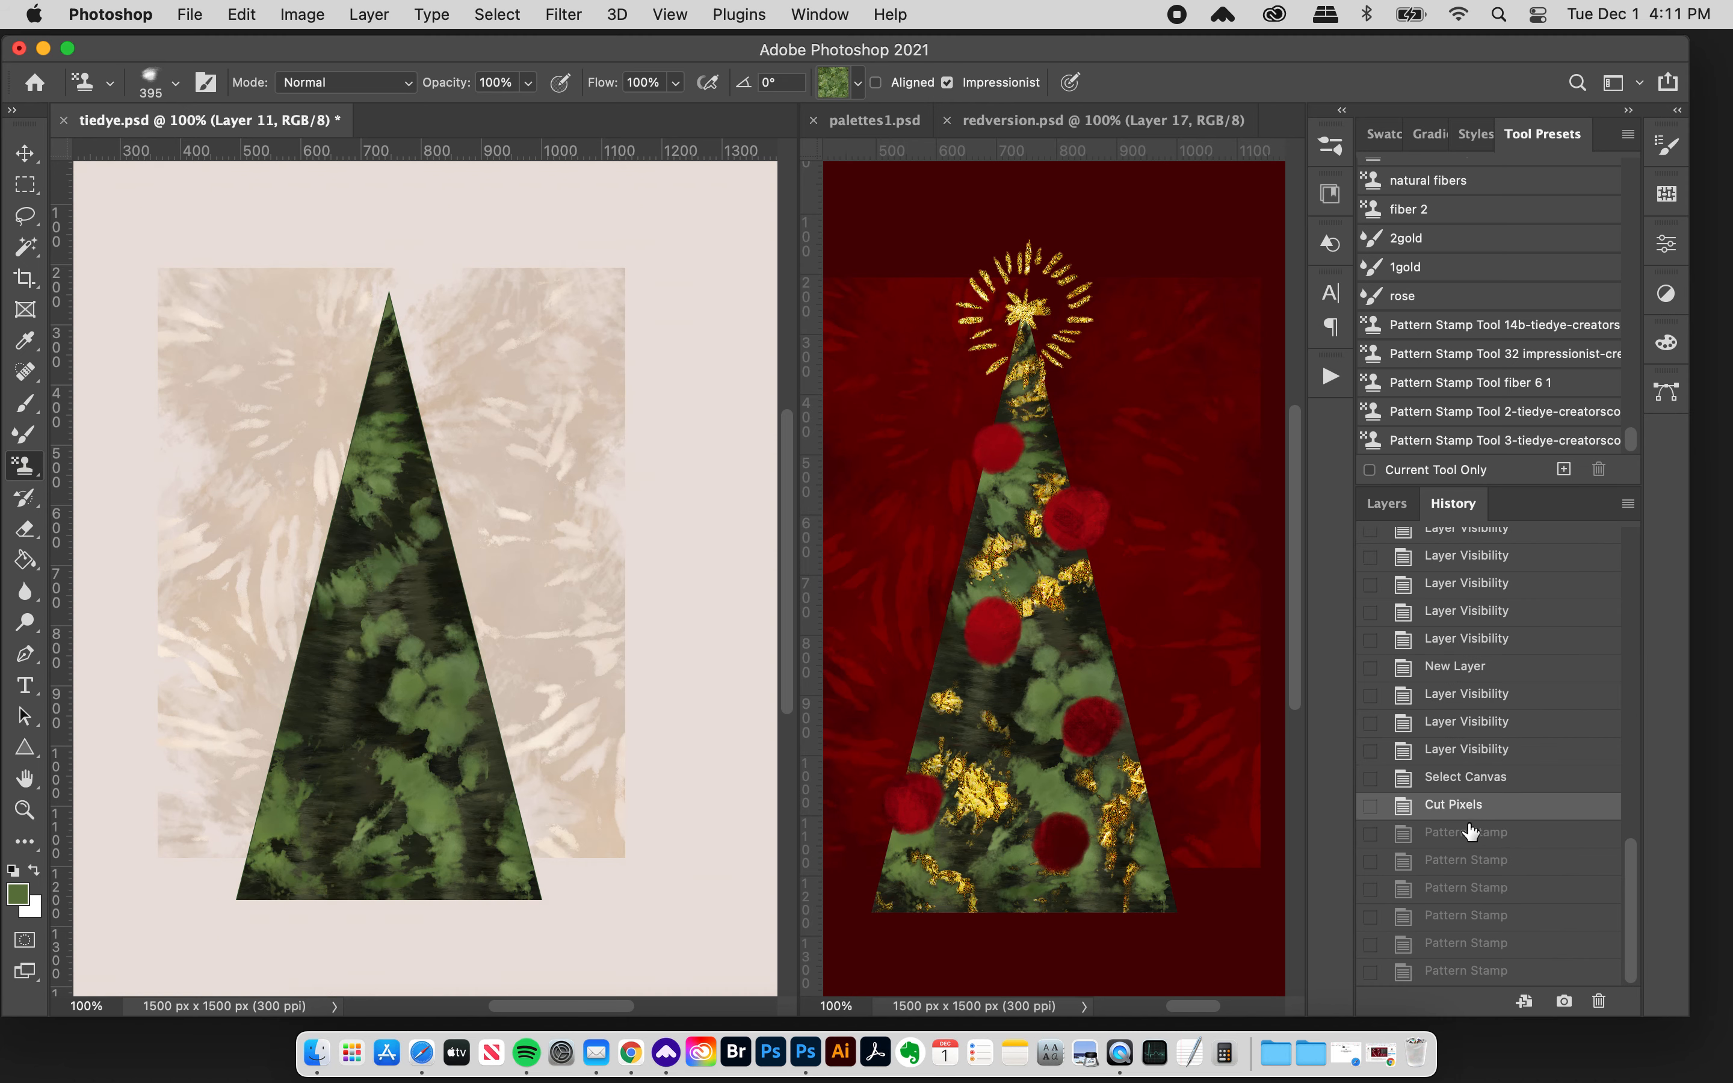
left_click(1468, 783)
left_click(1387, 503)
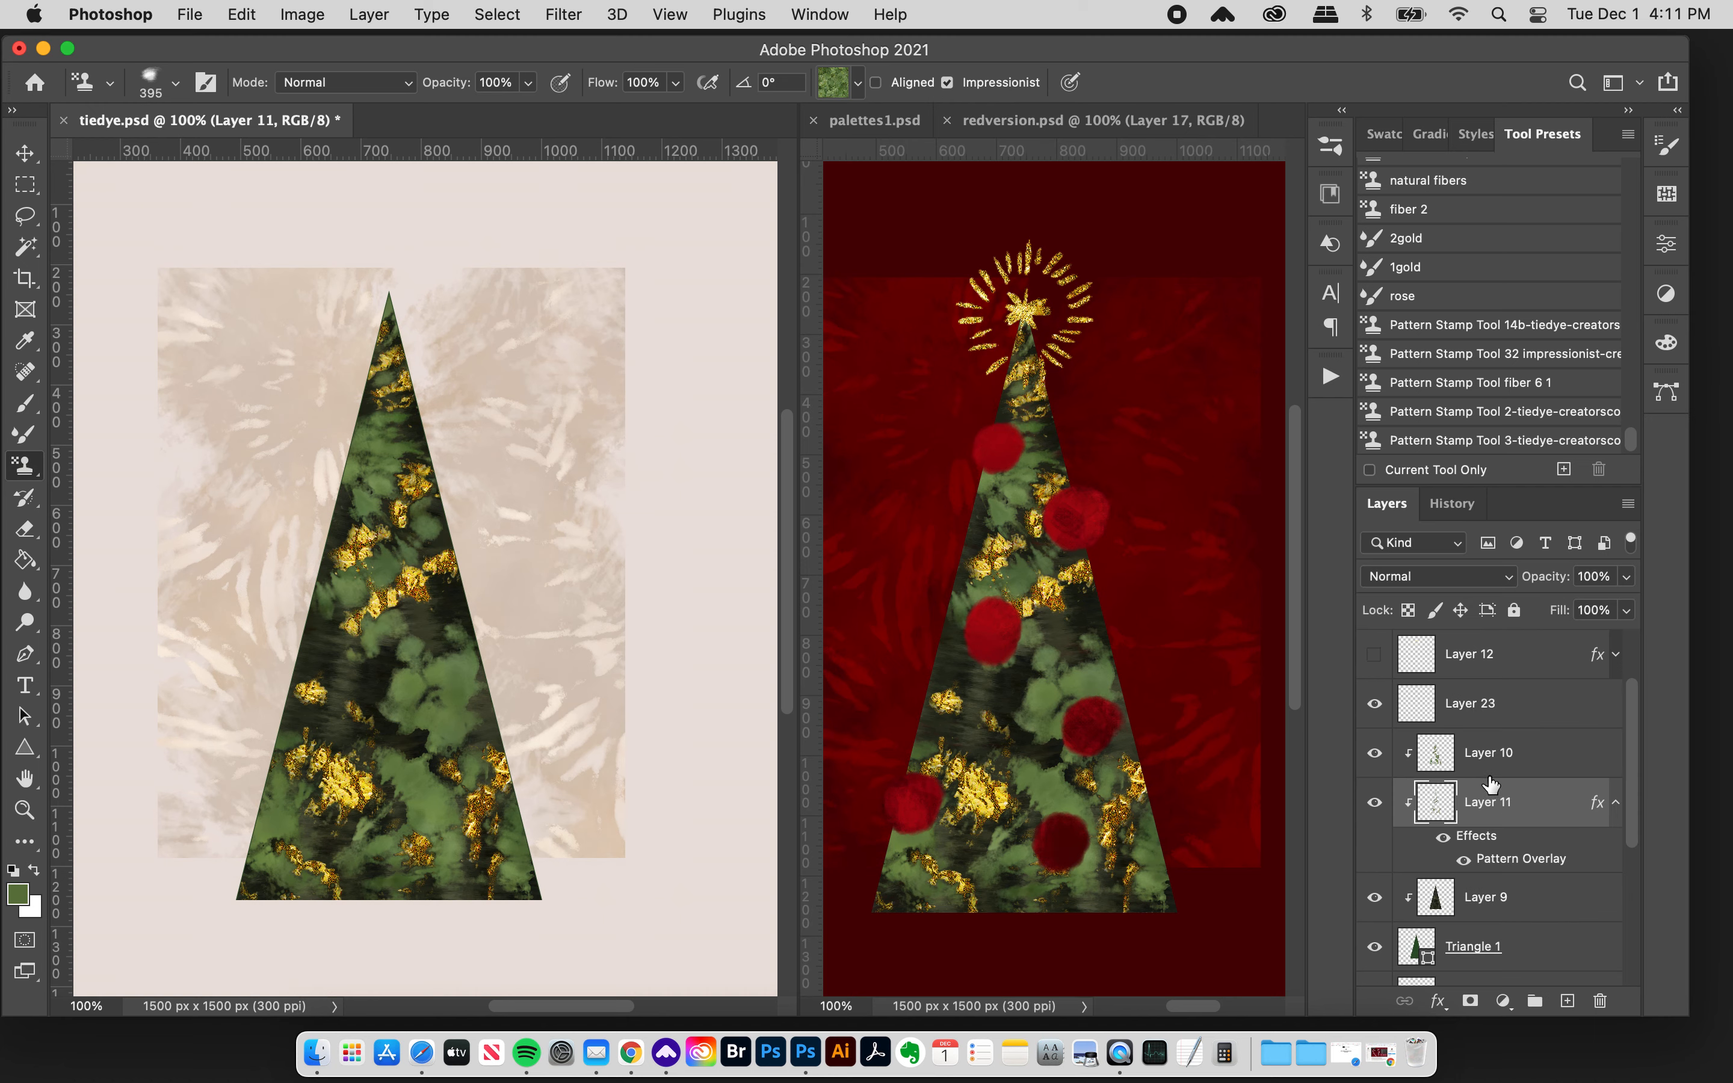
left_click_drag(1633, 772, 1631, 701)
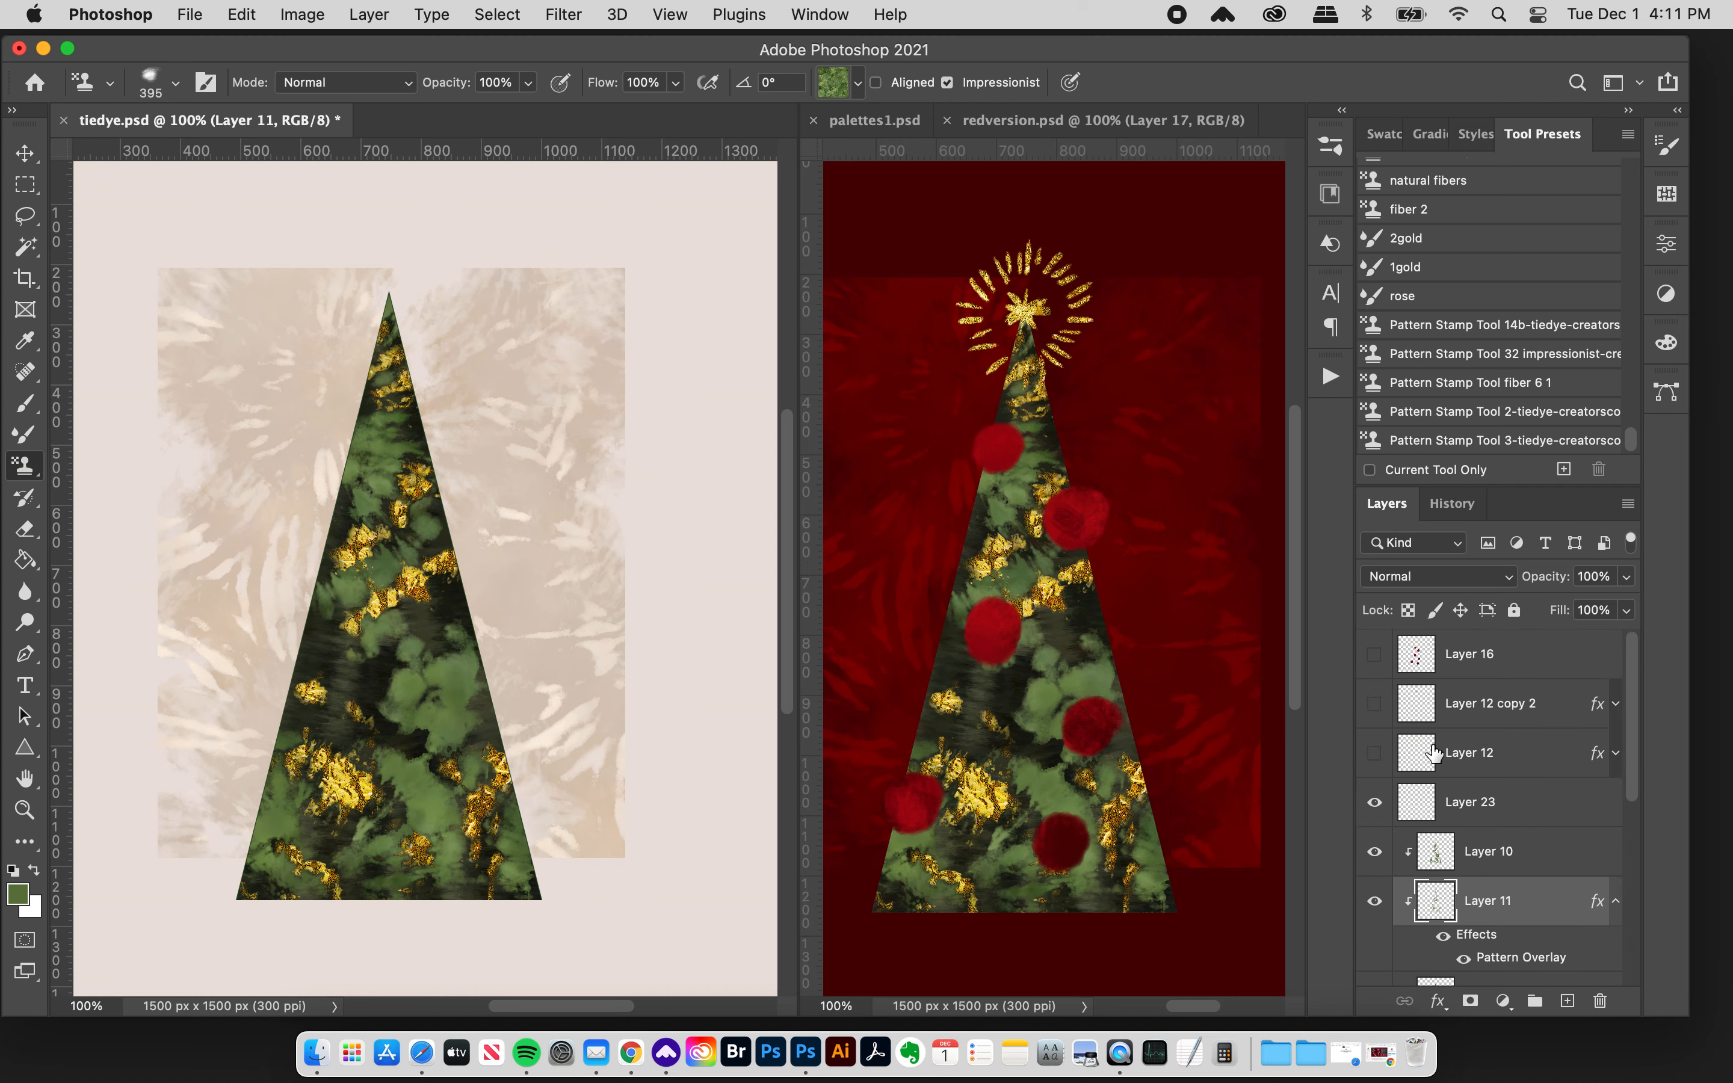
- Show the red ornaments on Layer 16, load the Pattern Stamp Tool 32 impressionist preset and review its red patterns
left_click(1375, 654)
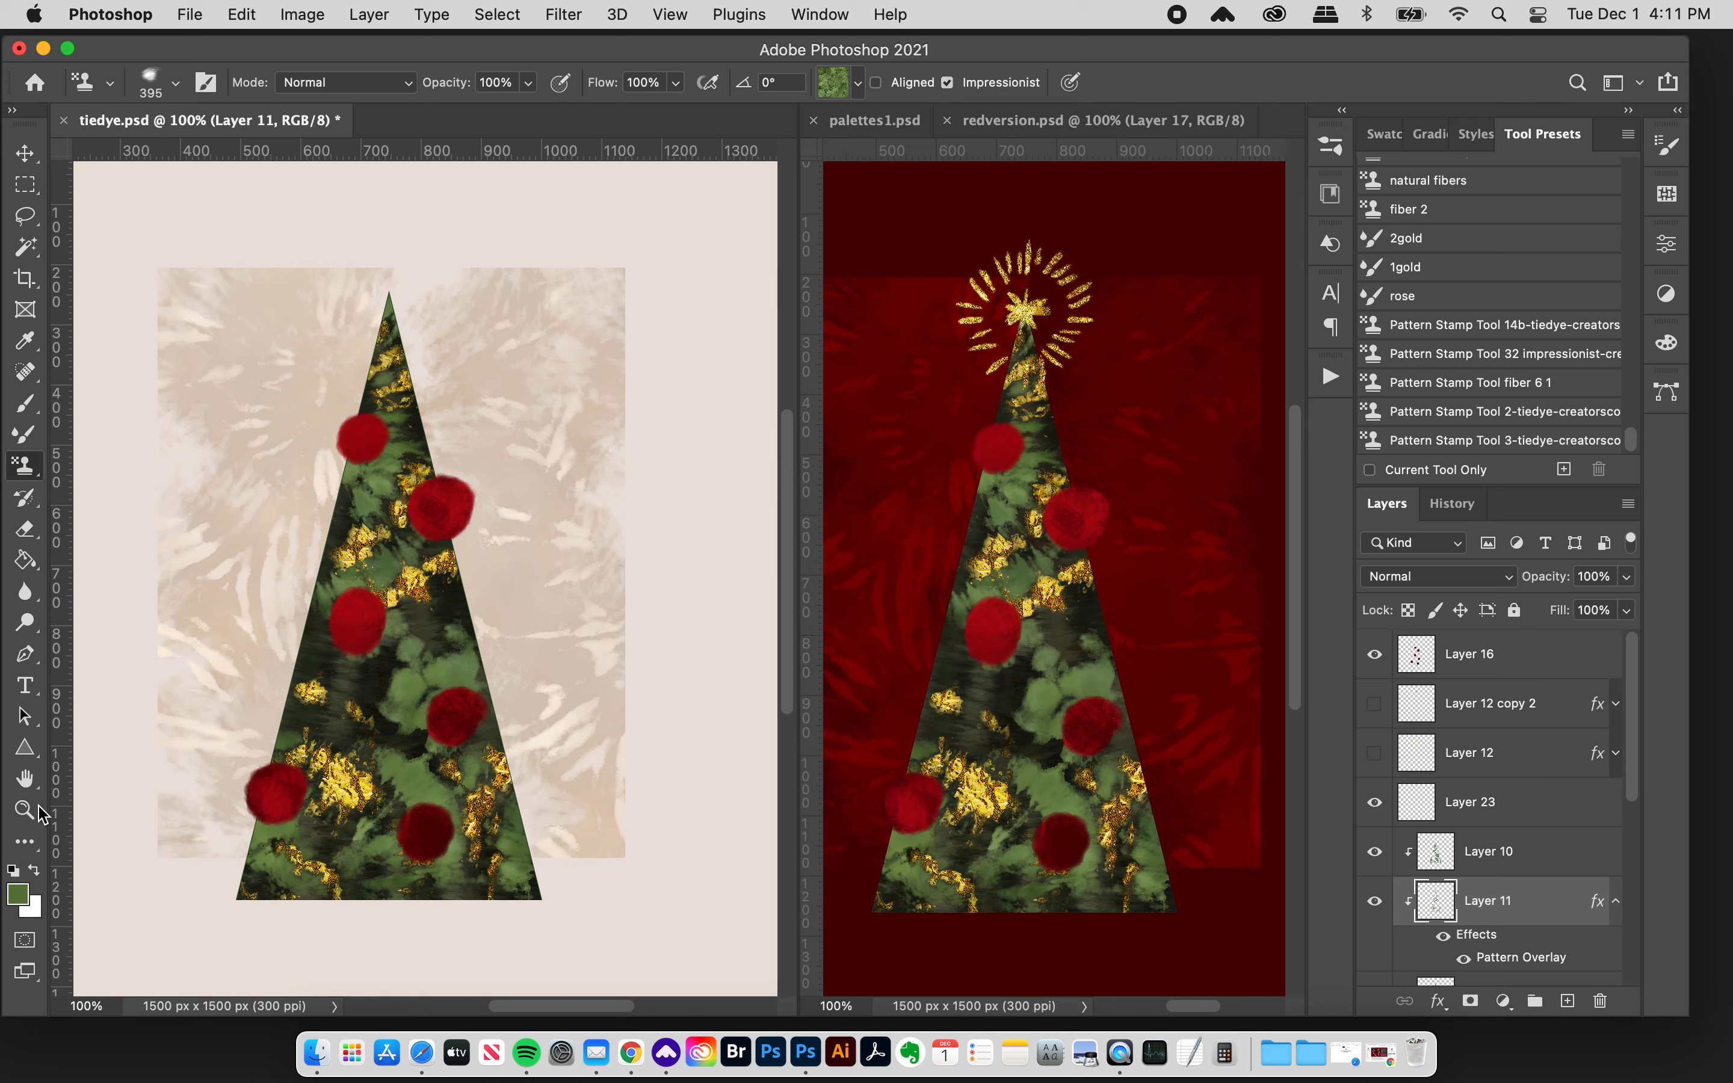
key("z")
left_click_drag(412, 648, 454, 623)
key("s")
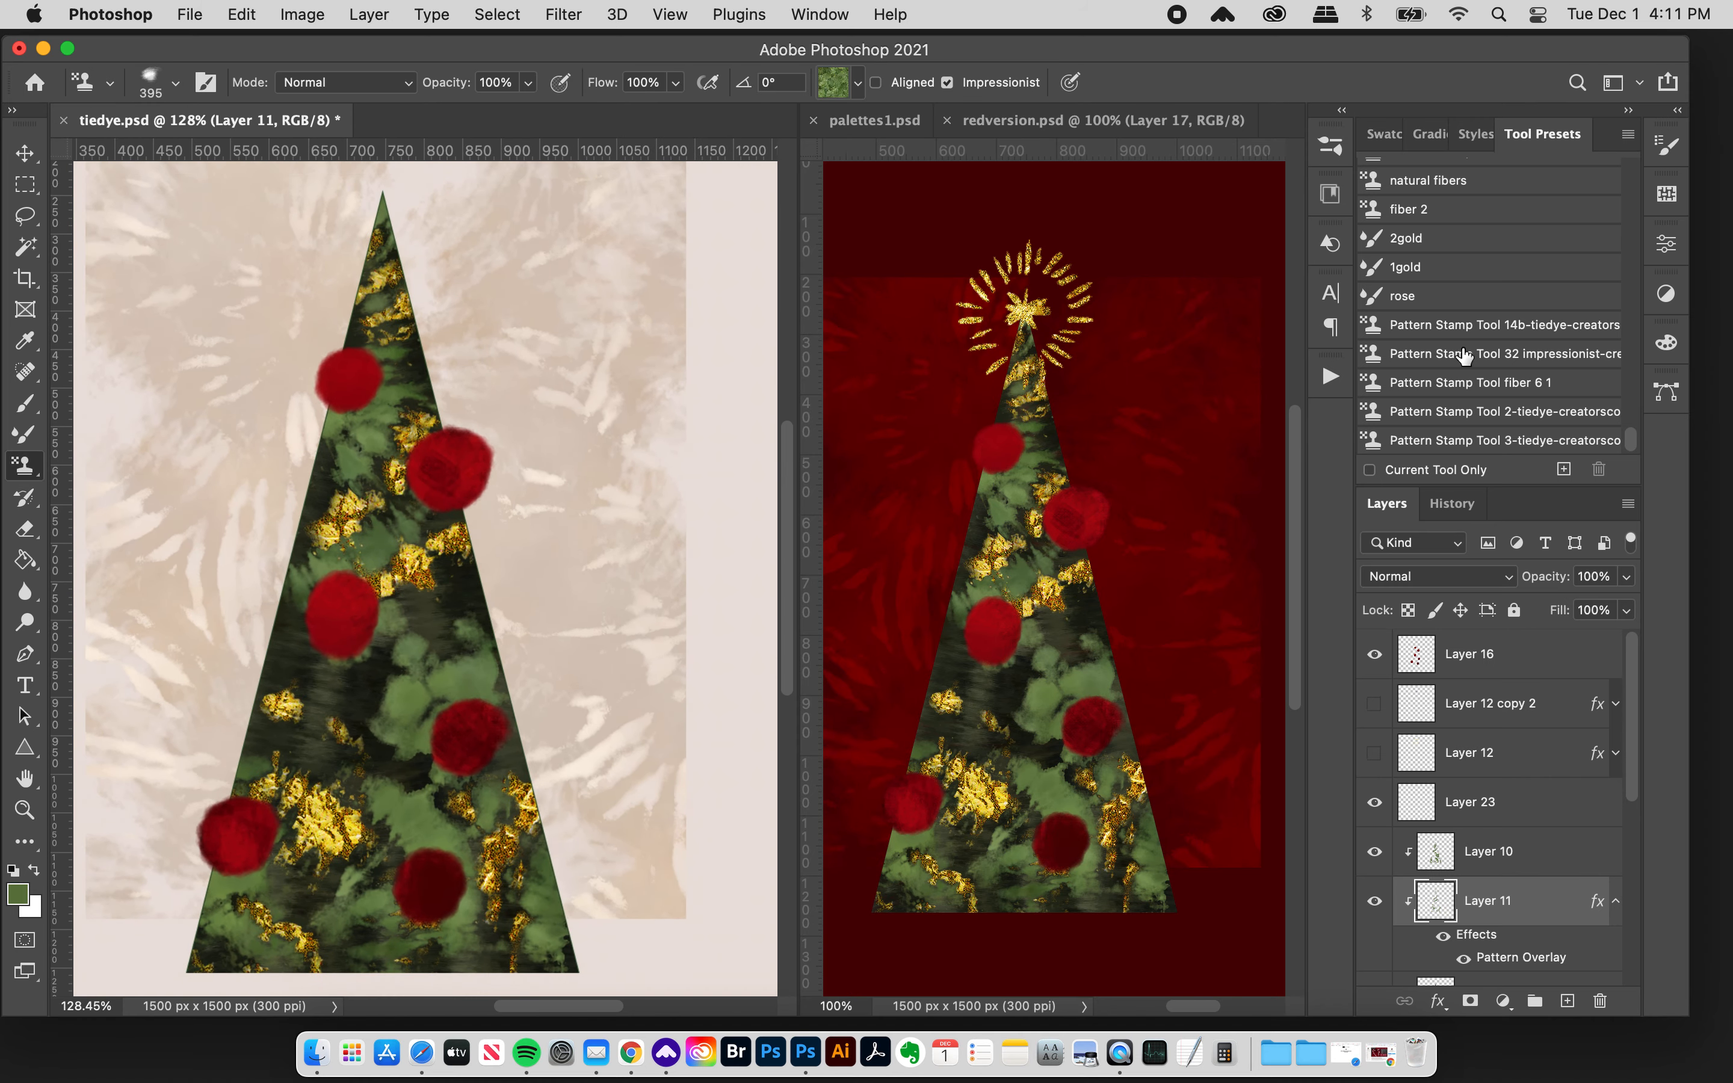
left_click(1463, 354)
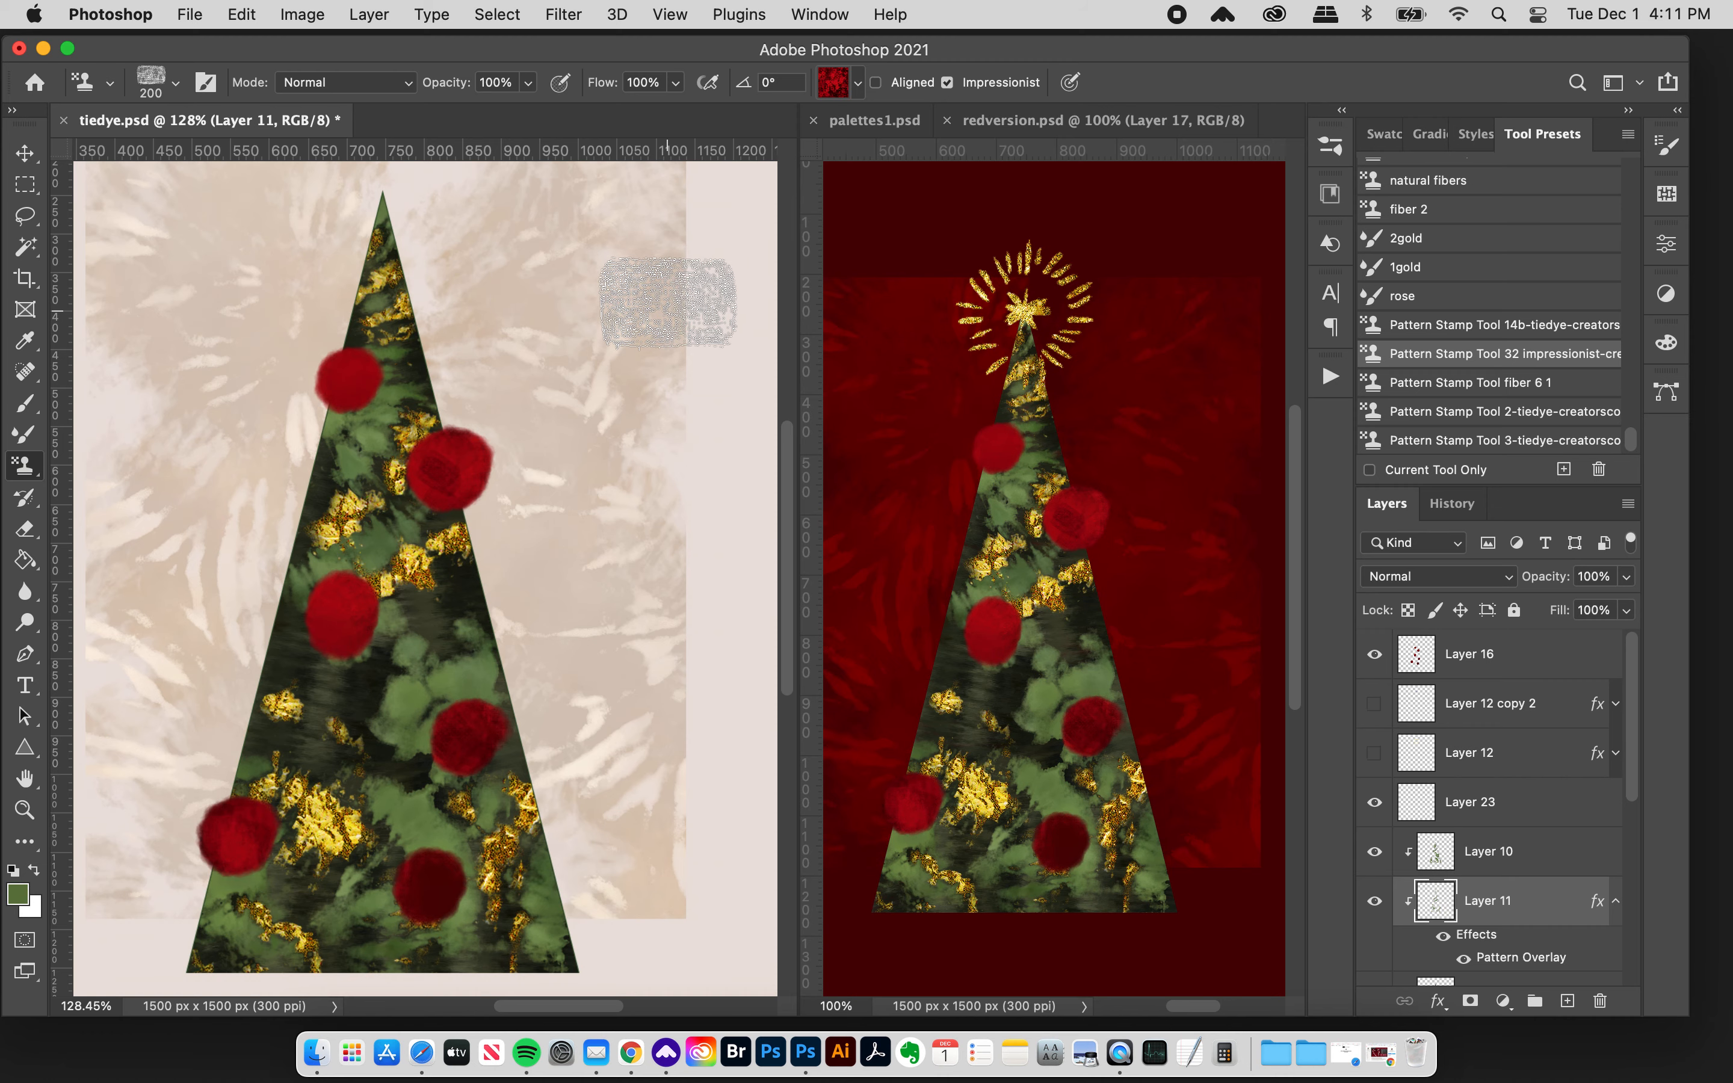
left_click(834, 83)
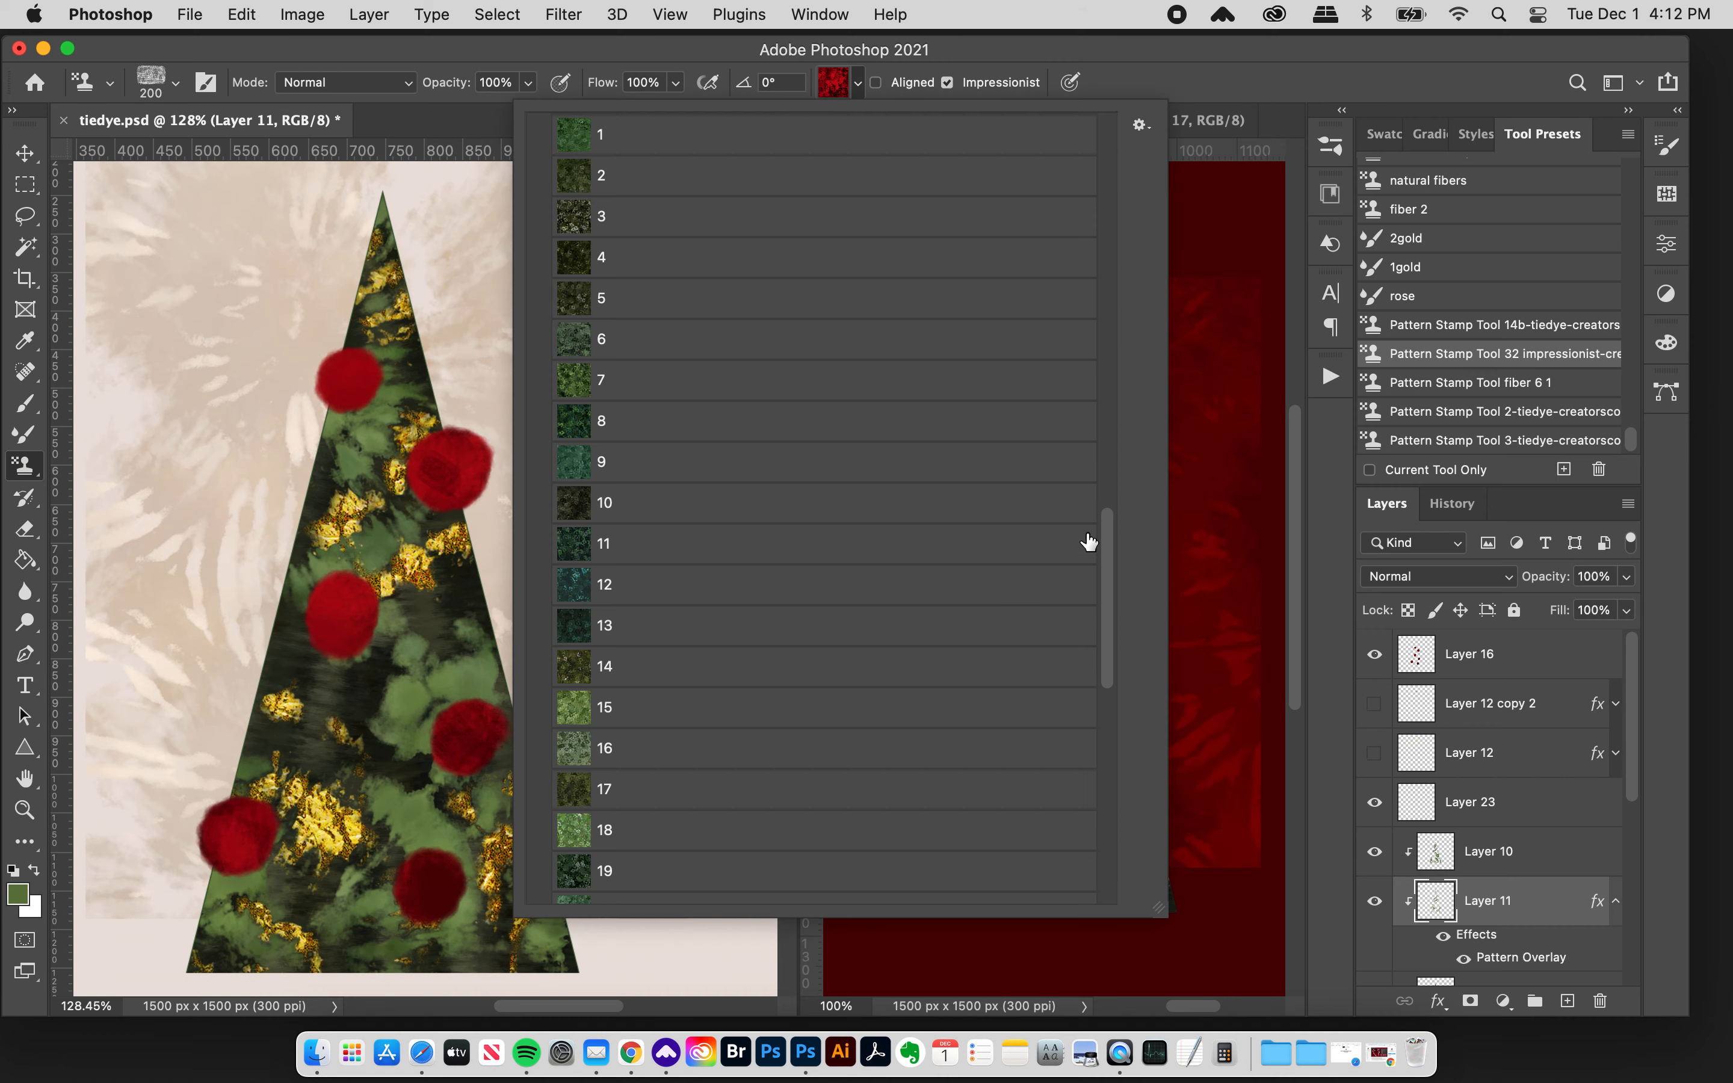
left_click_drag(1114, 552, 1069, 778)
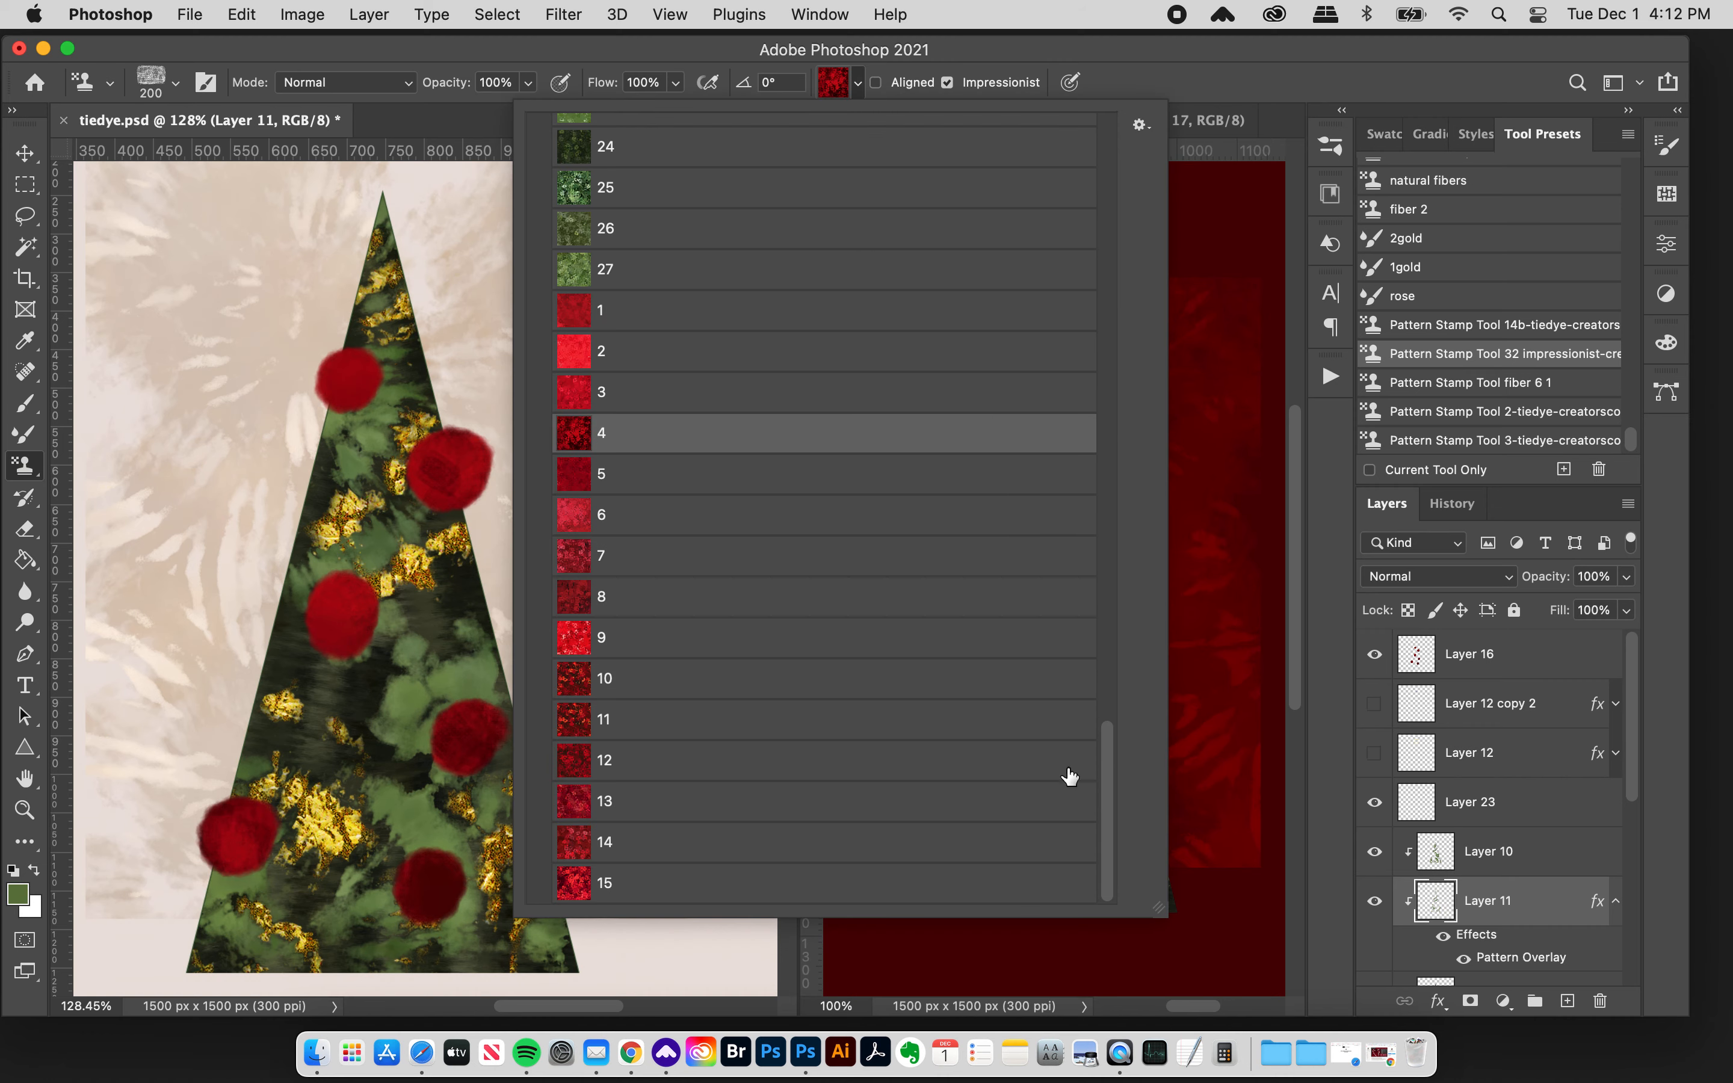
left_click(950, 57)
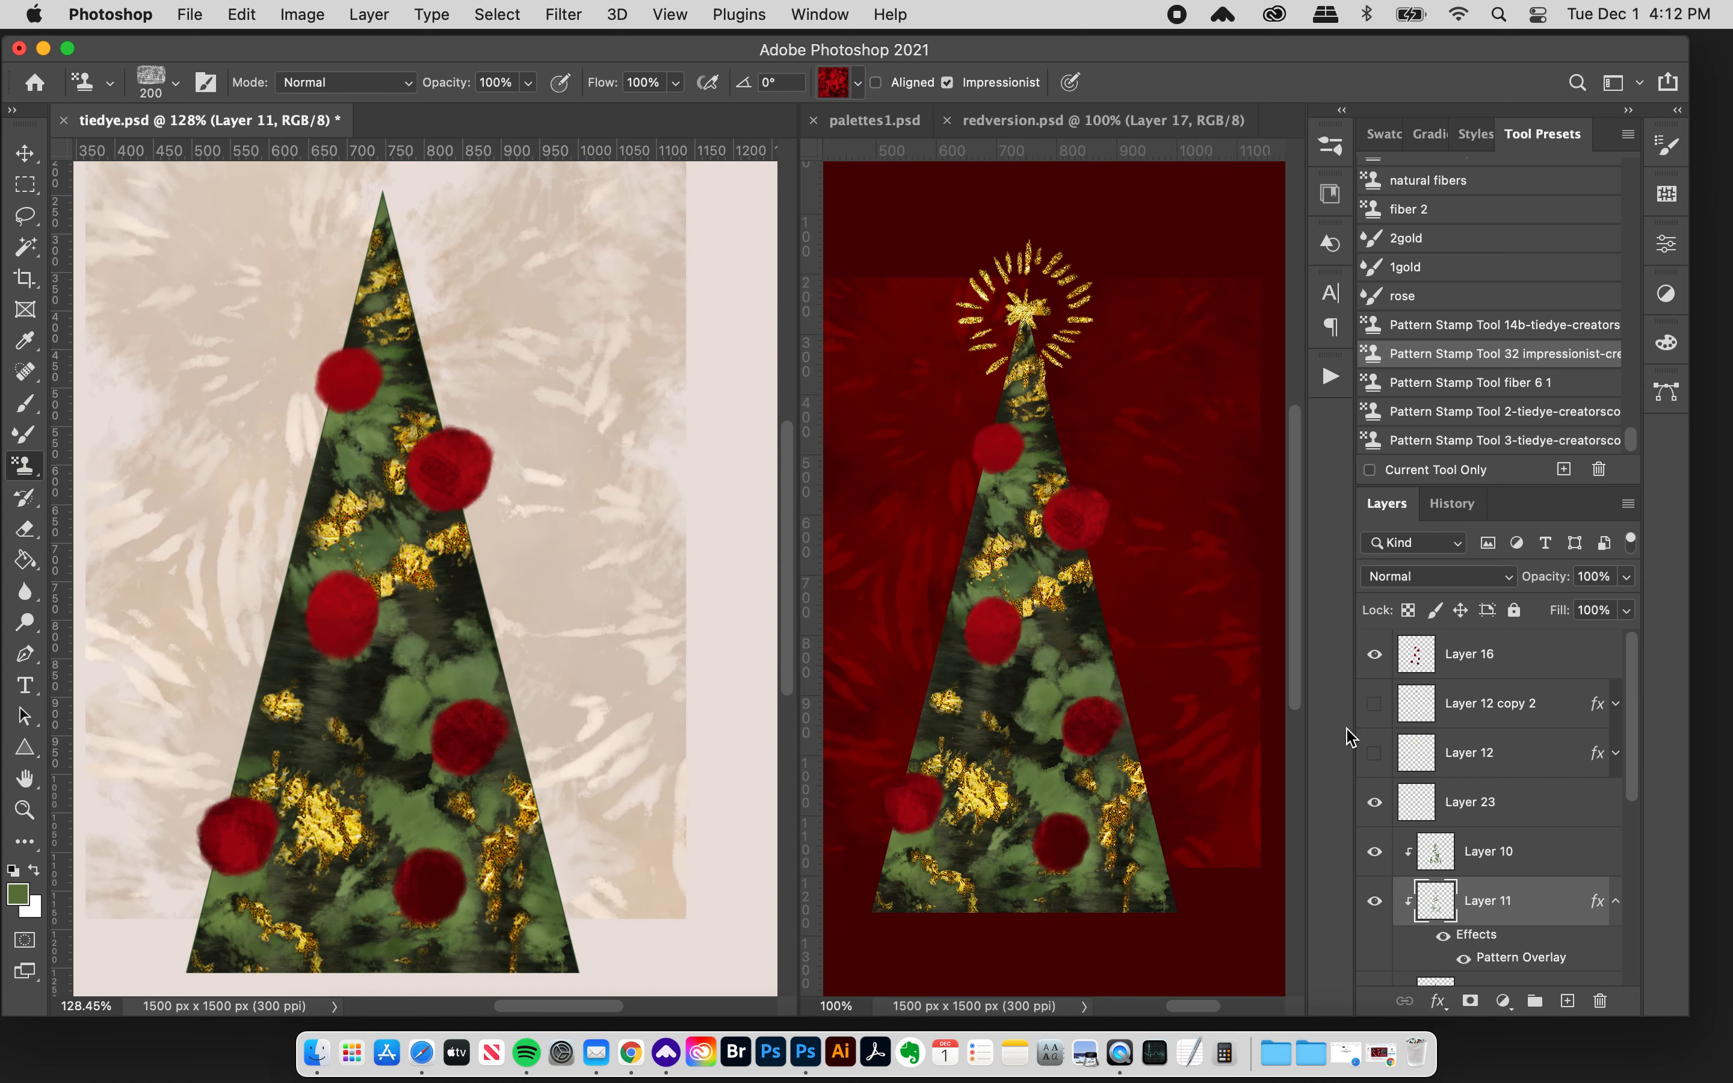
- Try painting a round red ornament beside the tree on Layer 16 at brush size 150, and undo it
left_click(1474, 760)
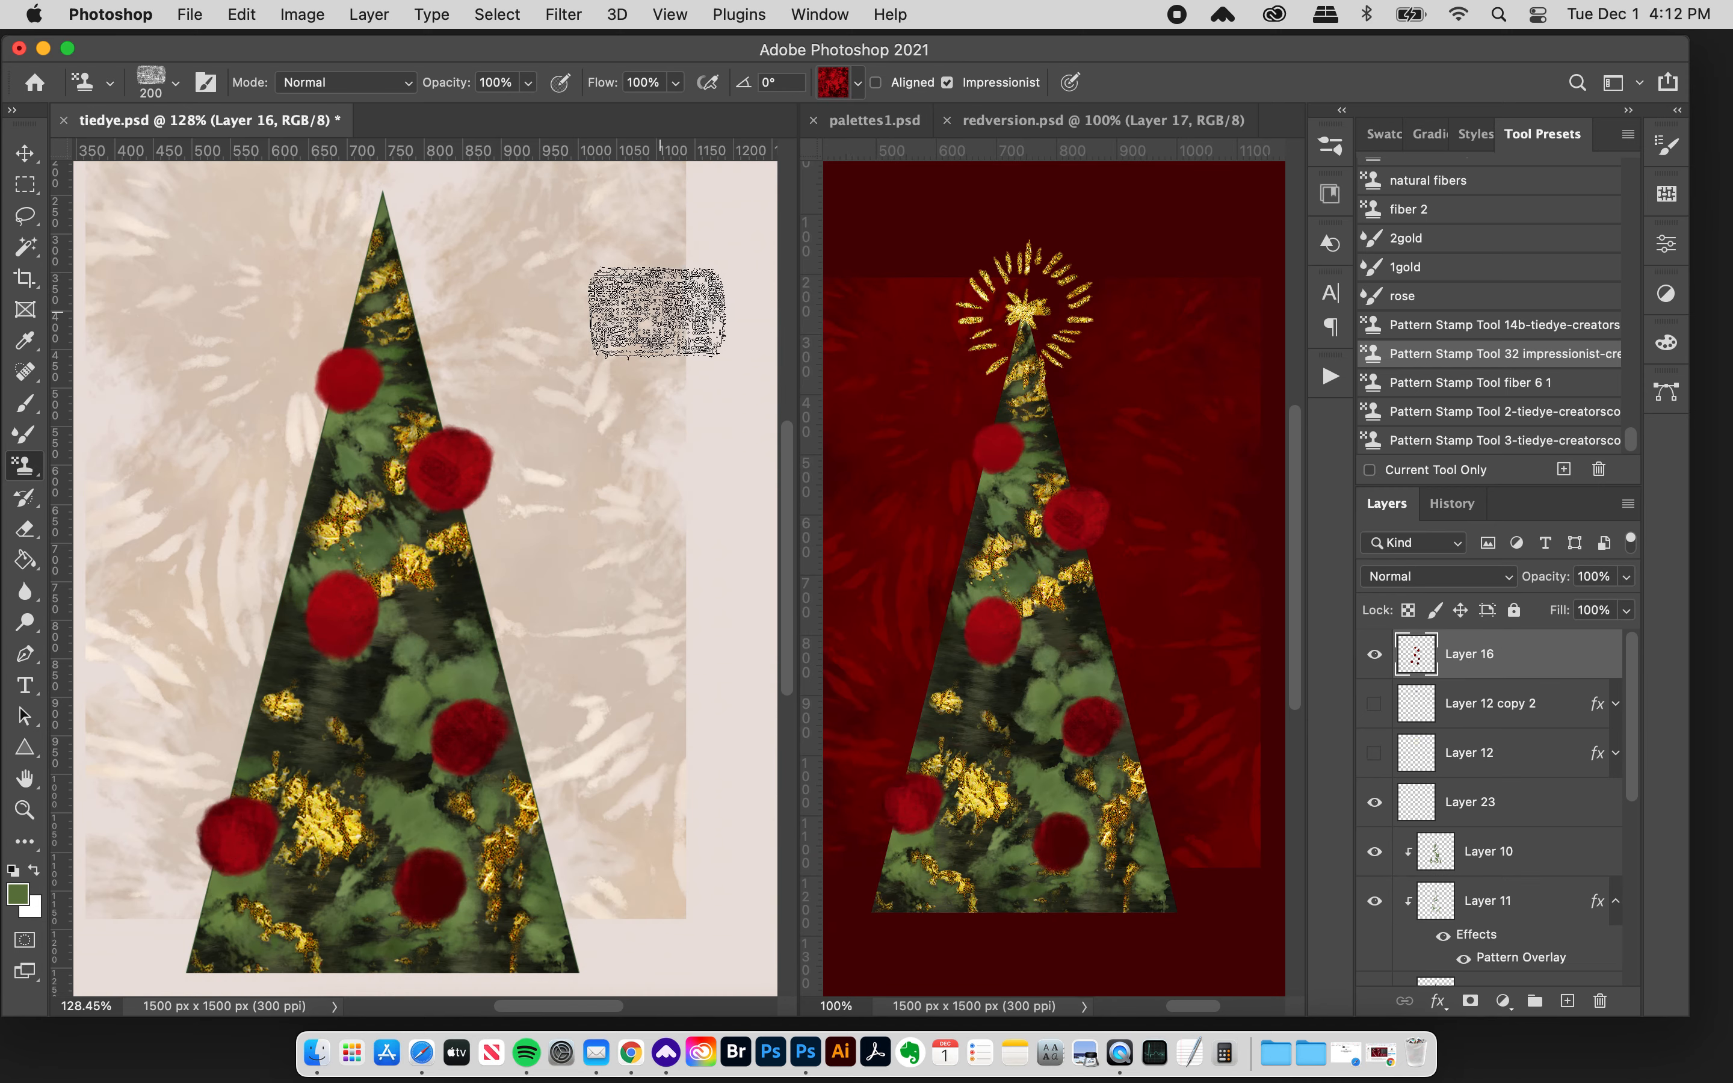
key("bracketleft")
key("bracketleft")
mouse_move(605, 293)
left_mouse_down()
mouse_move(650, 306)
mouse_move(593, 314)
mouse_move(613, 344)
left_mouse_up()
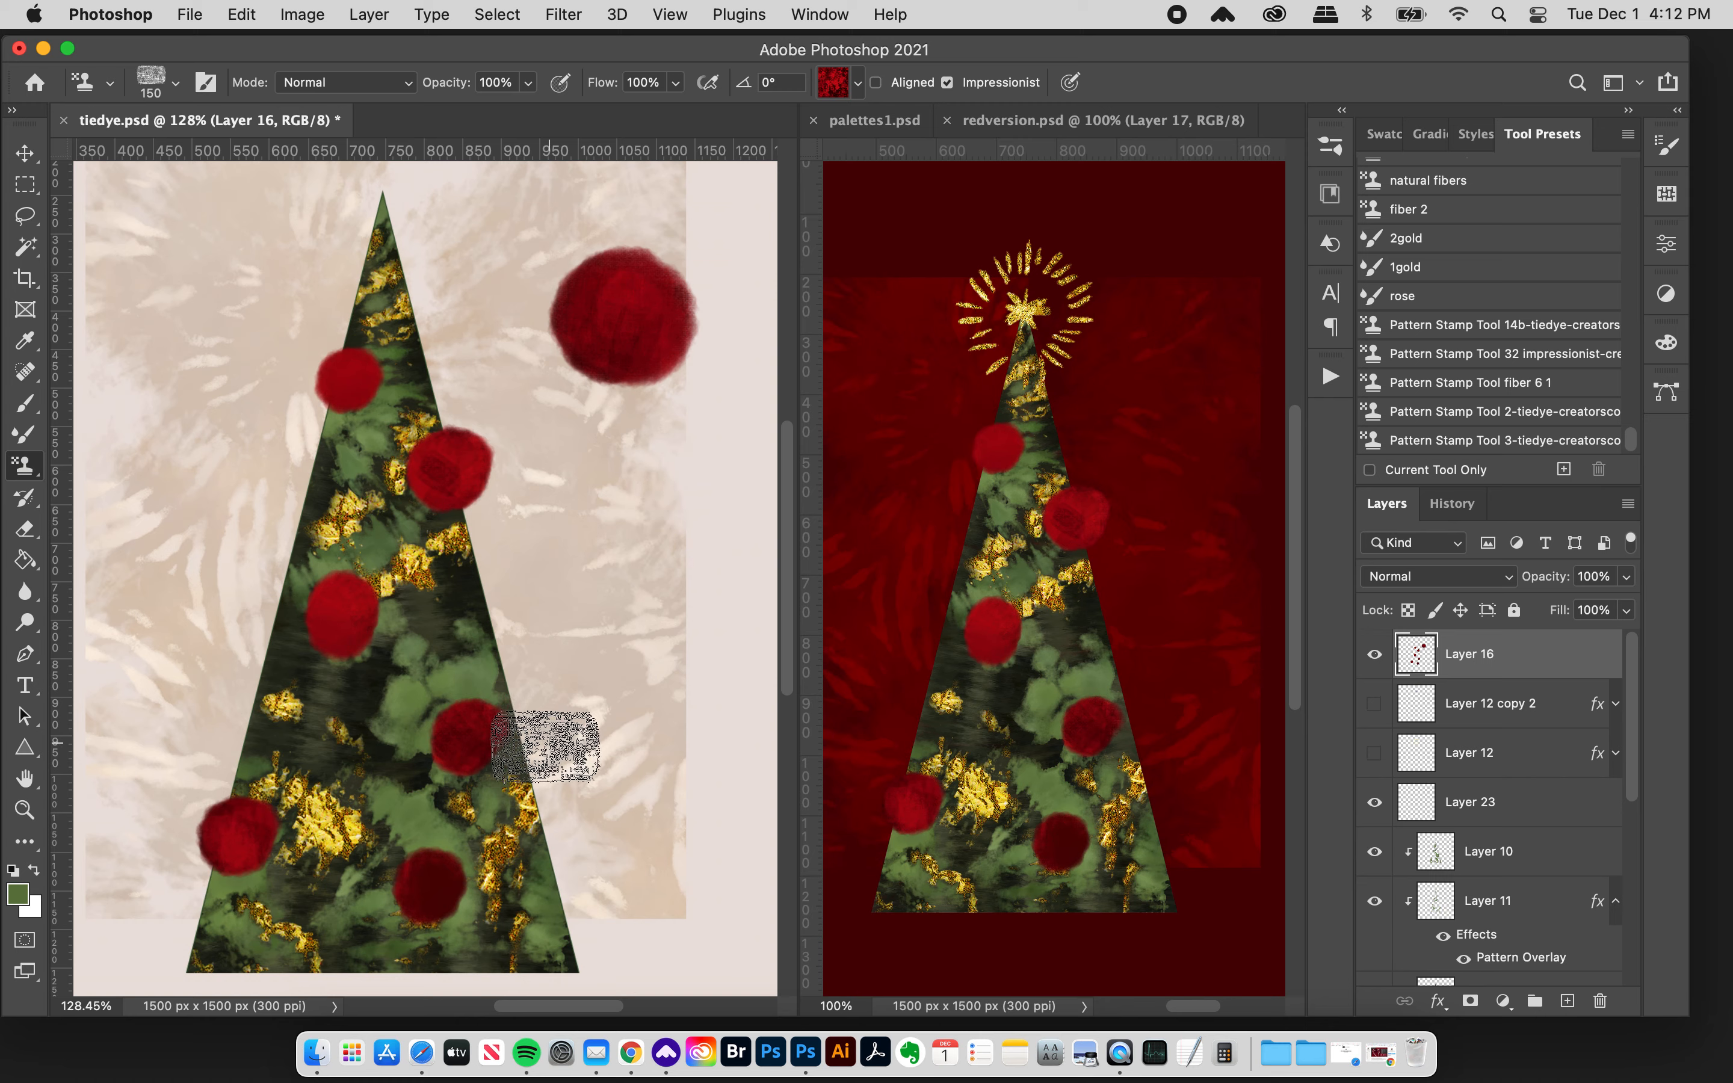
key("super+z")
- Show the gold treetop star and rays on Layer 12 and Layer 12 copy 2, and select Layer 12 copy 2
left_click(30, 162)
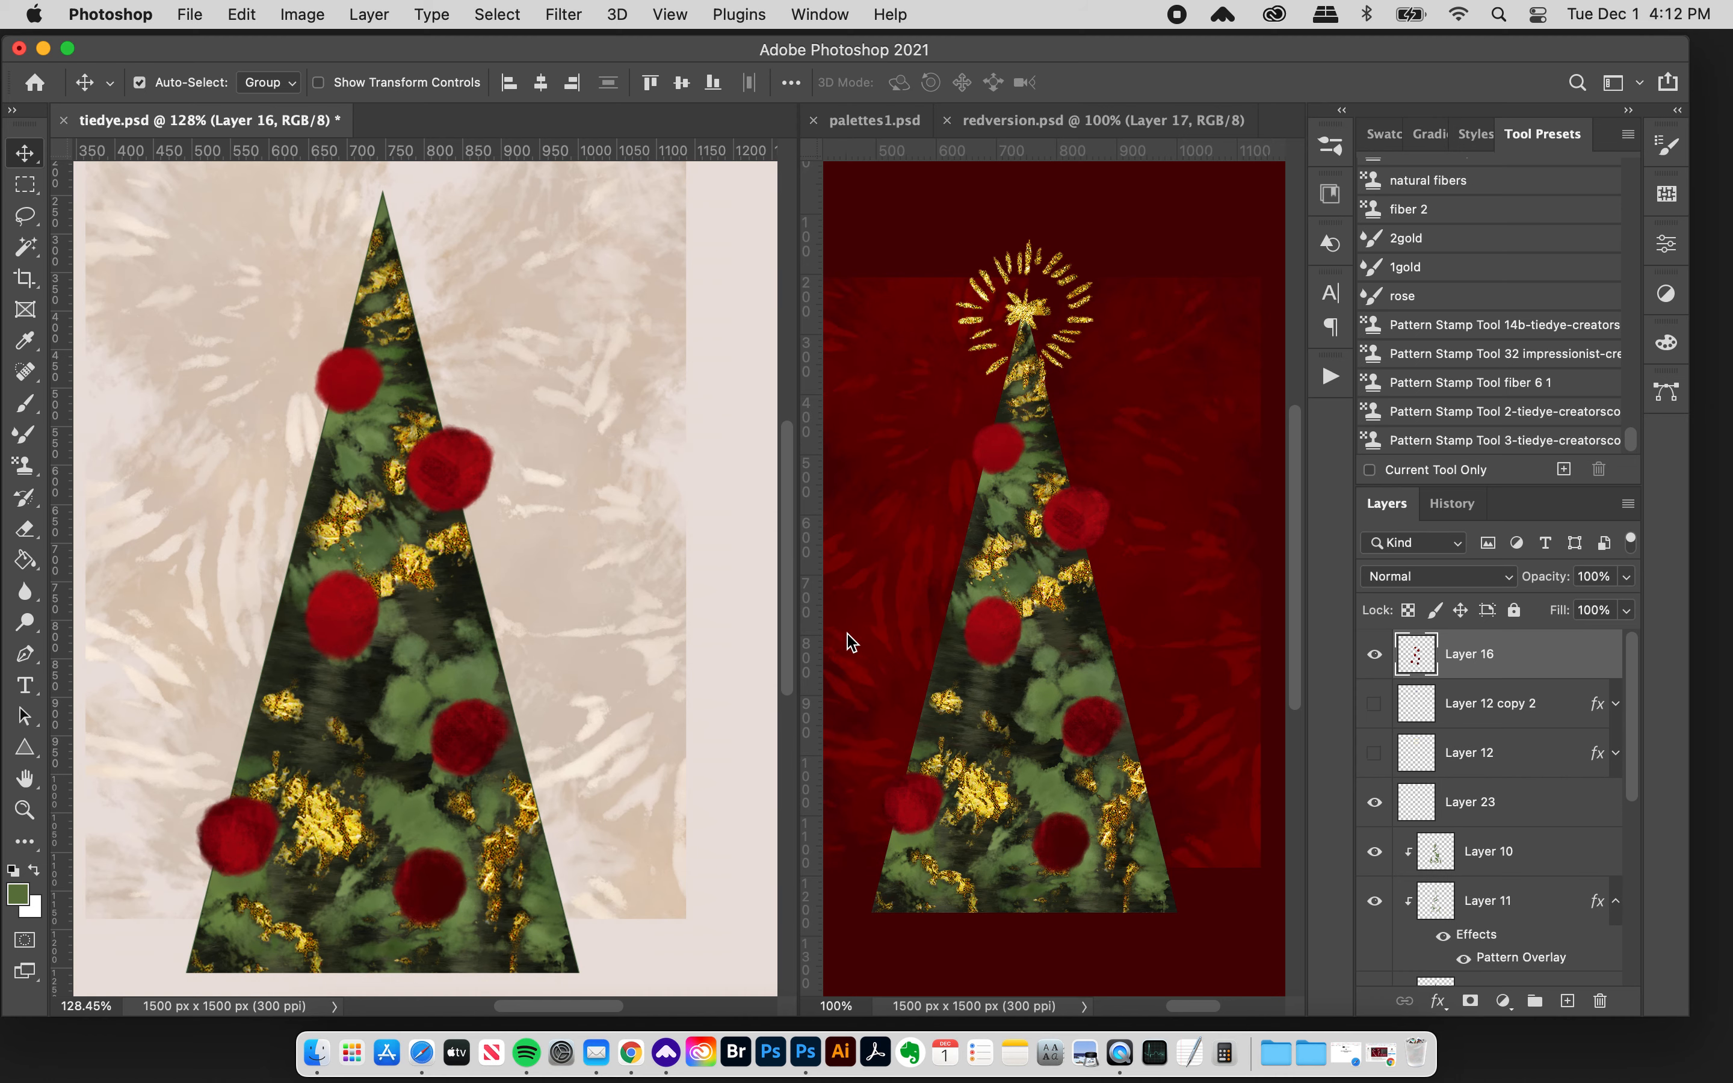
scroll(786, 653, "up", 5)
left_click(1374, 704)
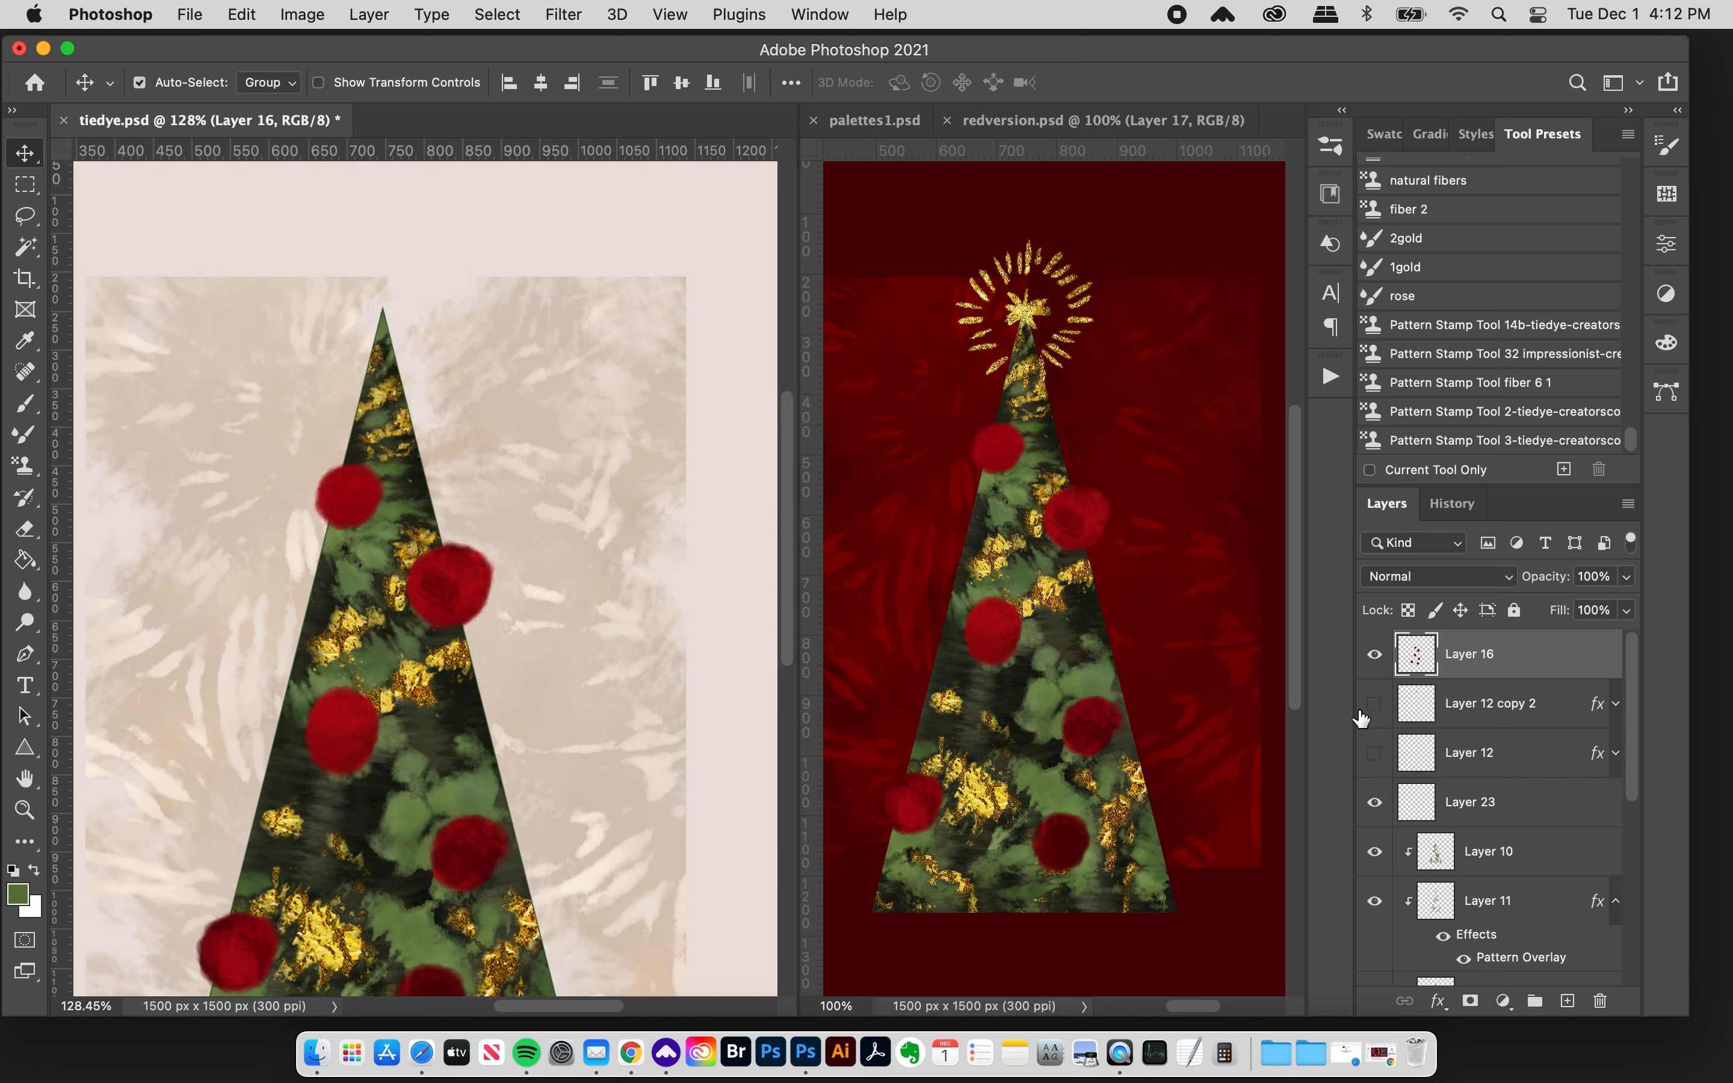
left_click(1374, 753)
left_click(1467, 760)
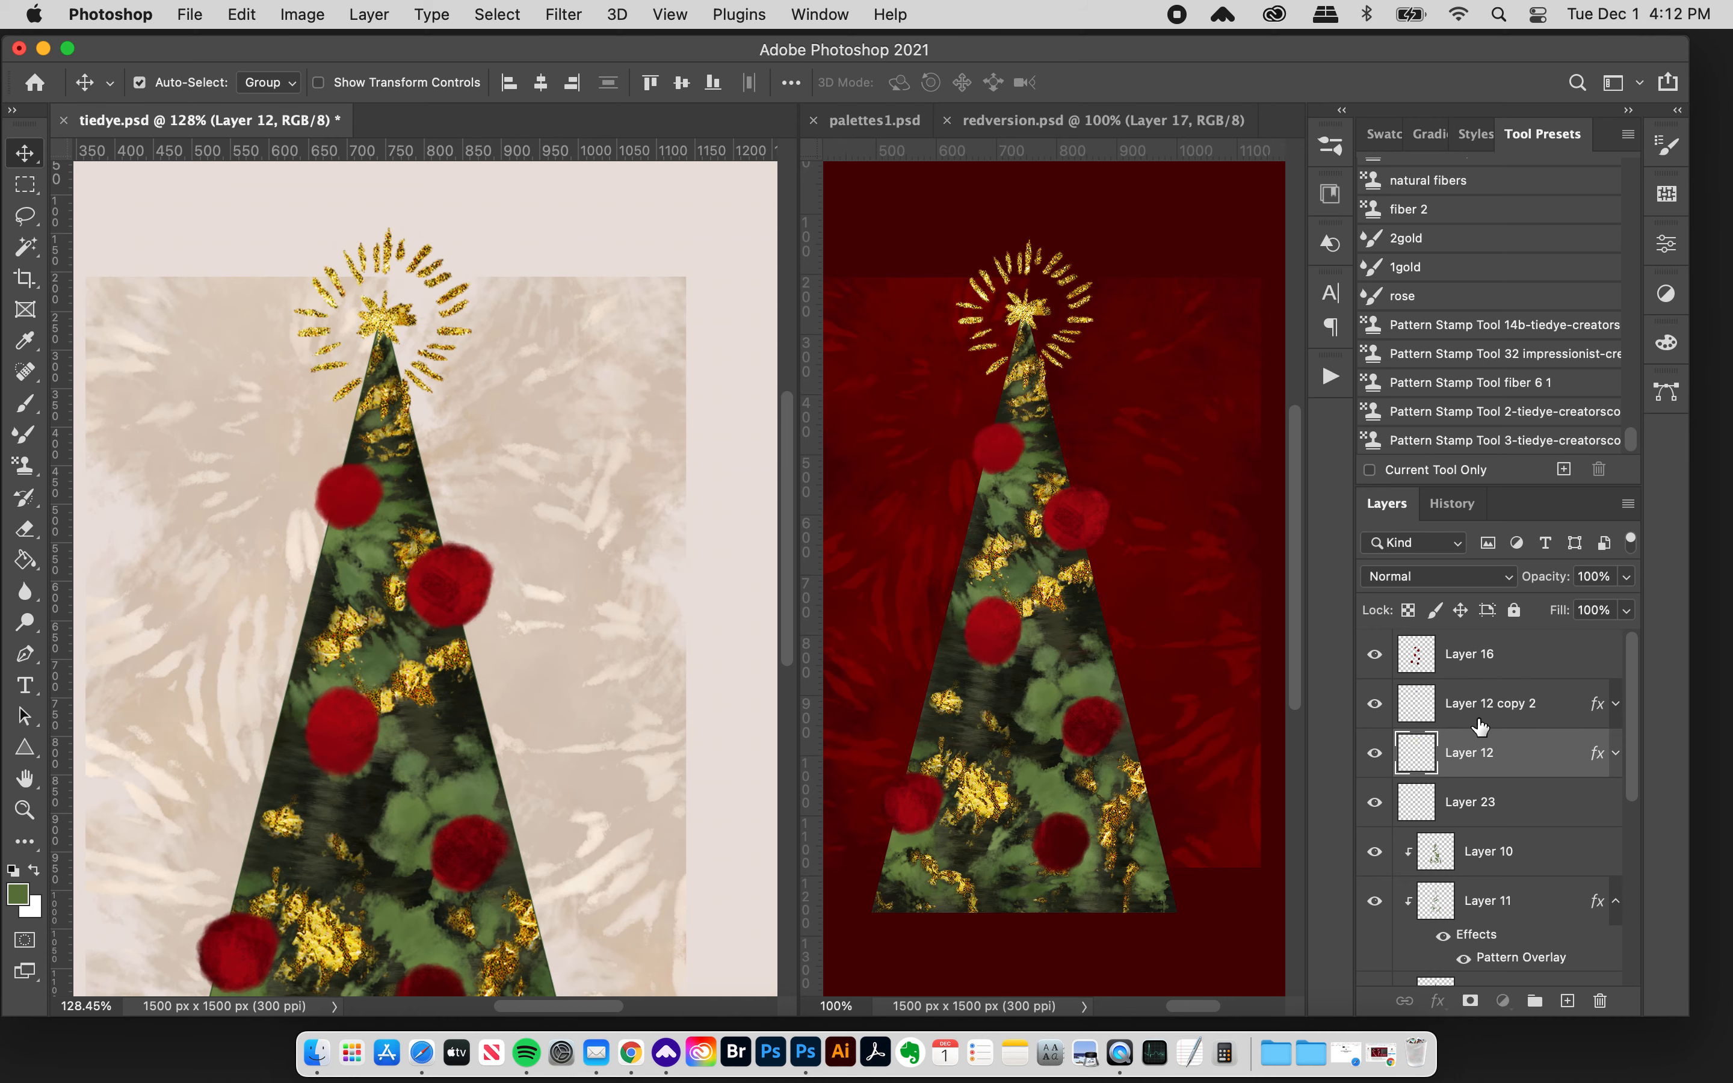
left_click(1480, 715)
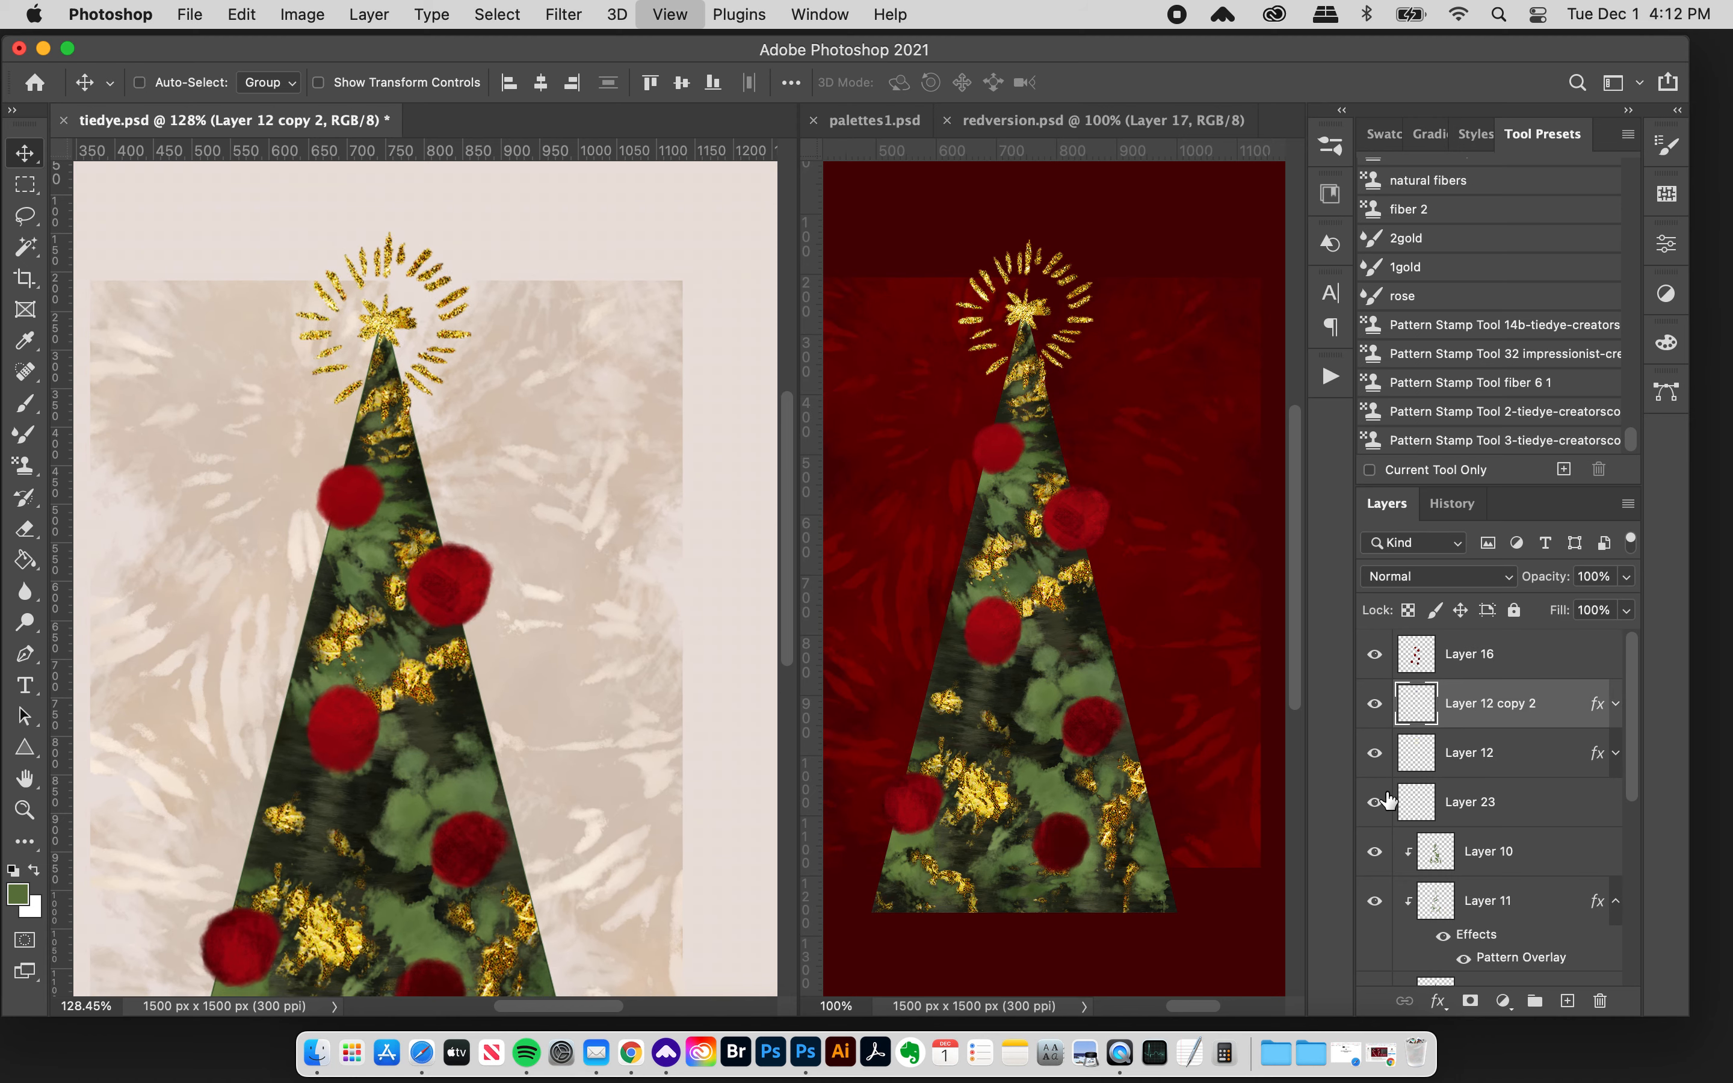
key("super+0")
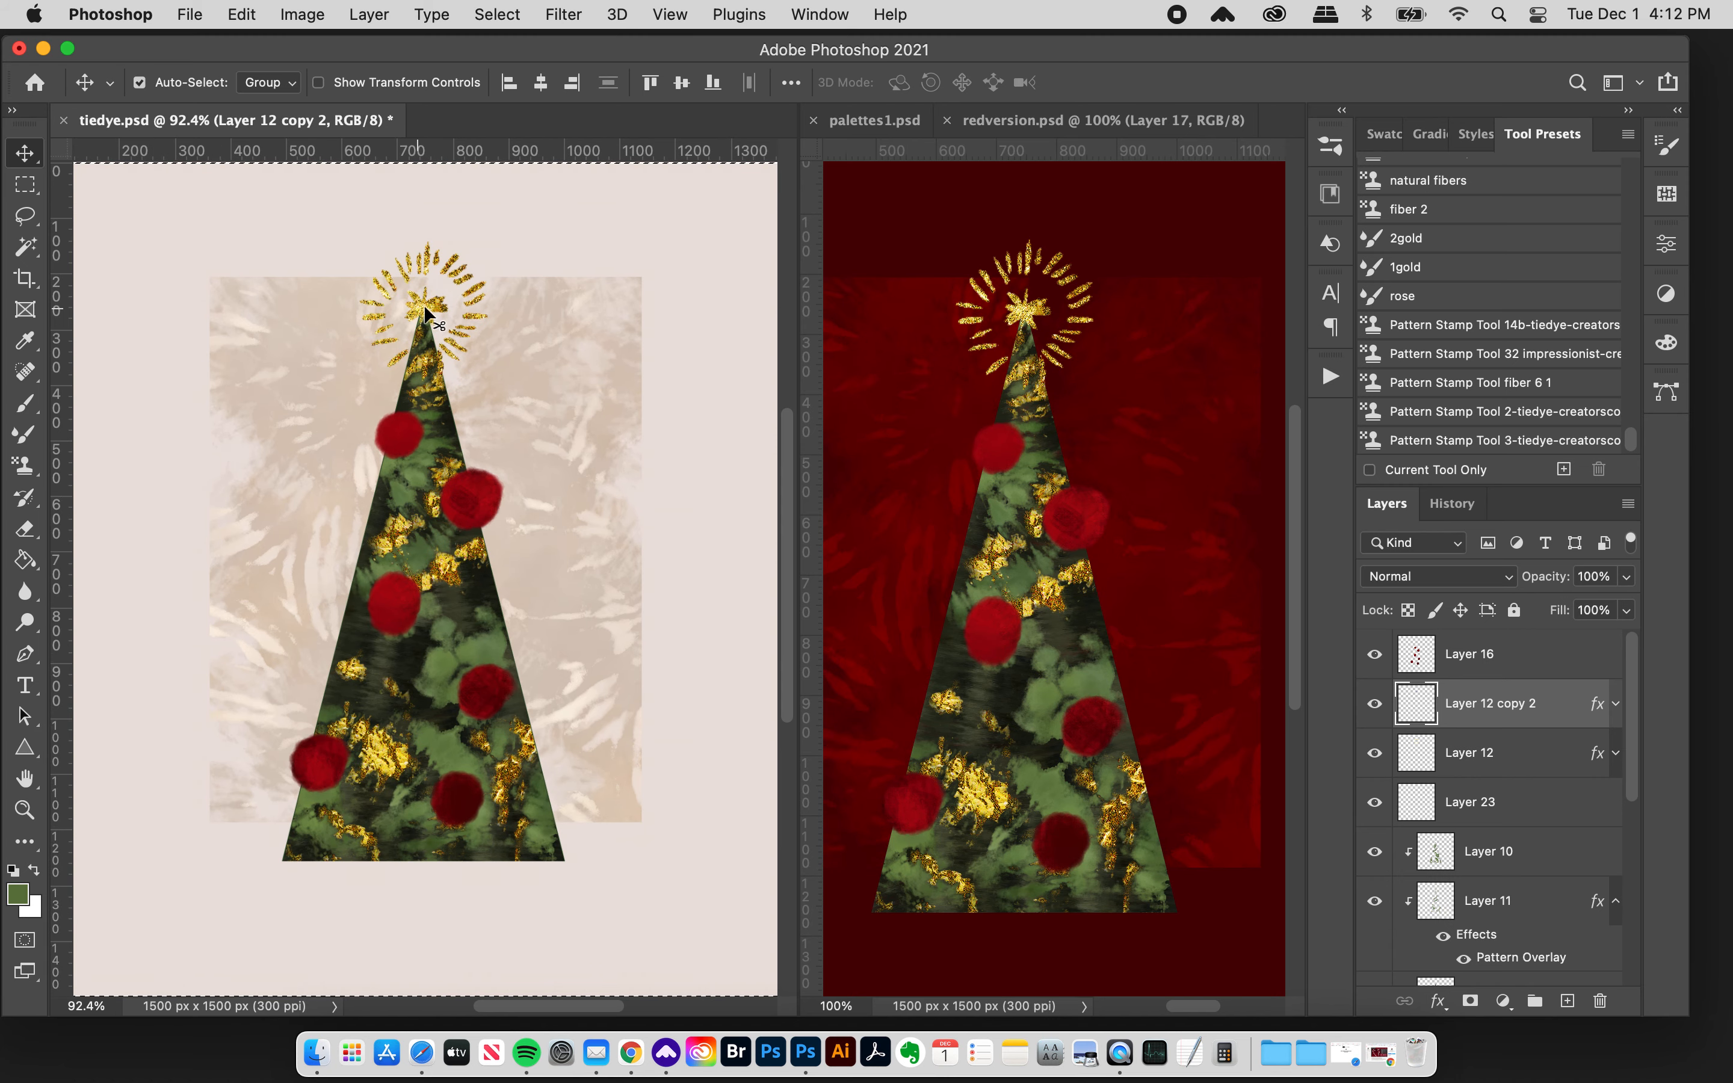
key("super+d")
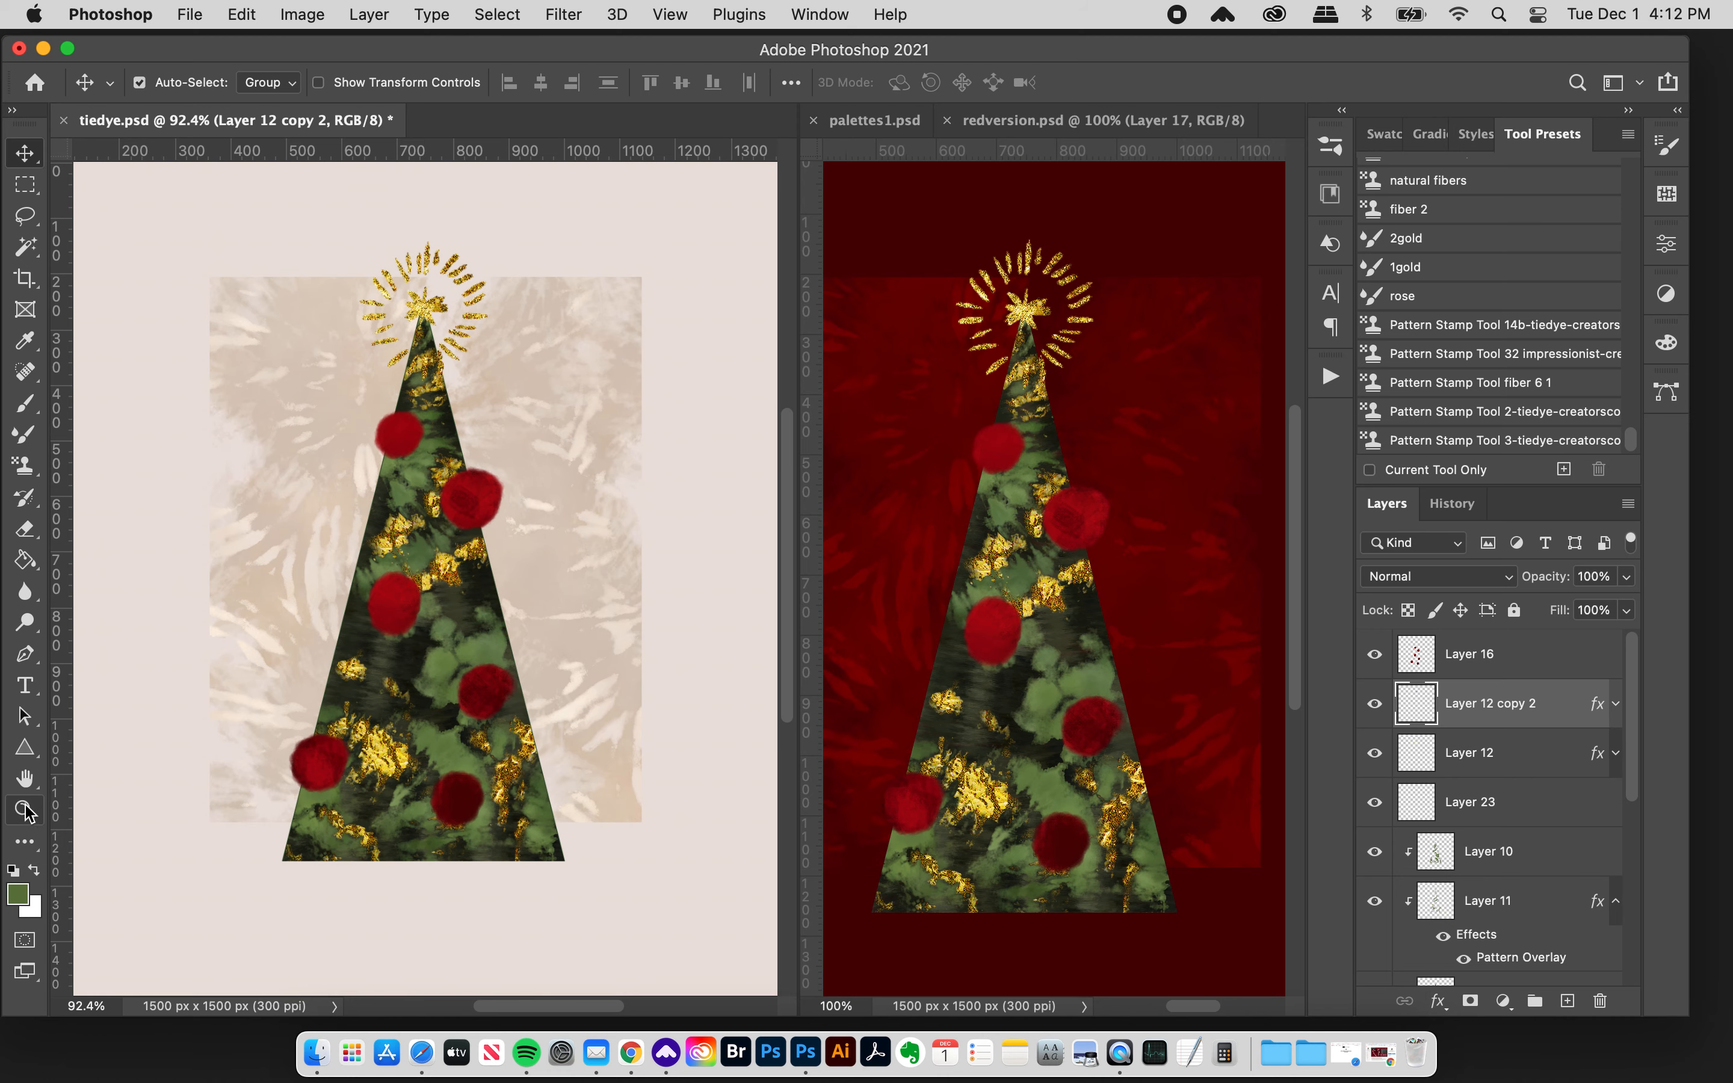
- Hide background texture layers Layer 17, Layer 22 and 21 10, and show the brown Rectangle 1 shape
left_click(25, 810)
left_click_drag(464, 496, 499, 452)
left_click(499, 452)
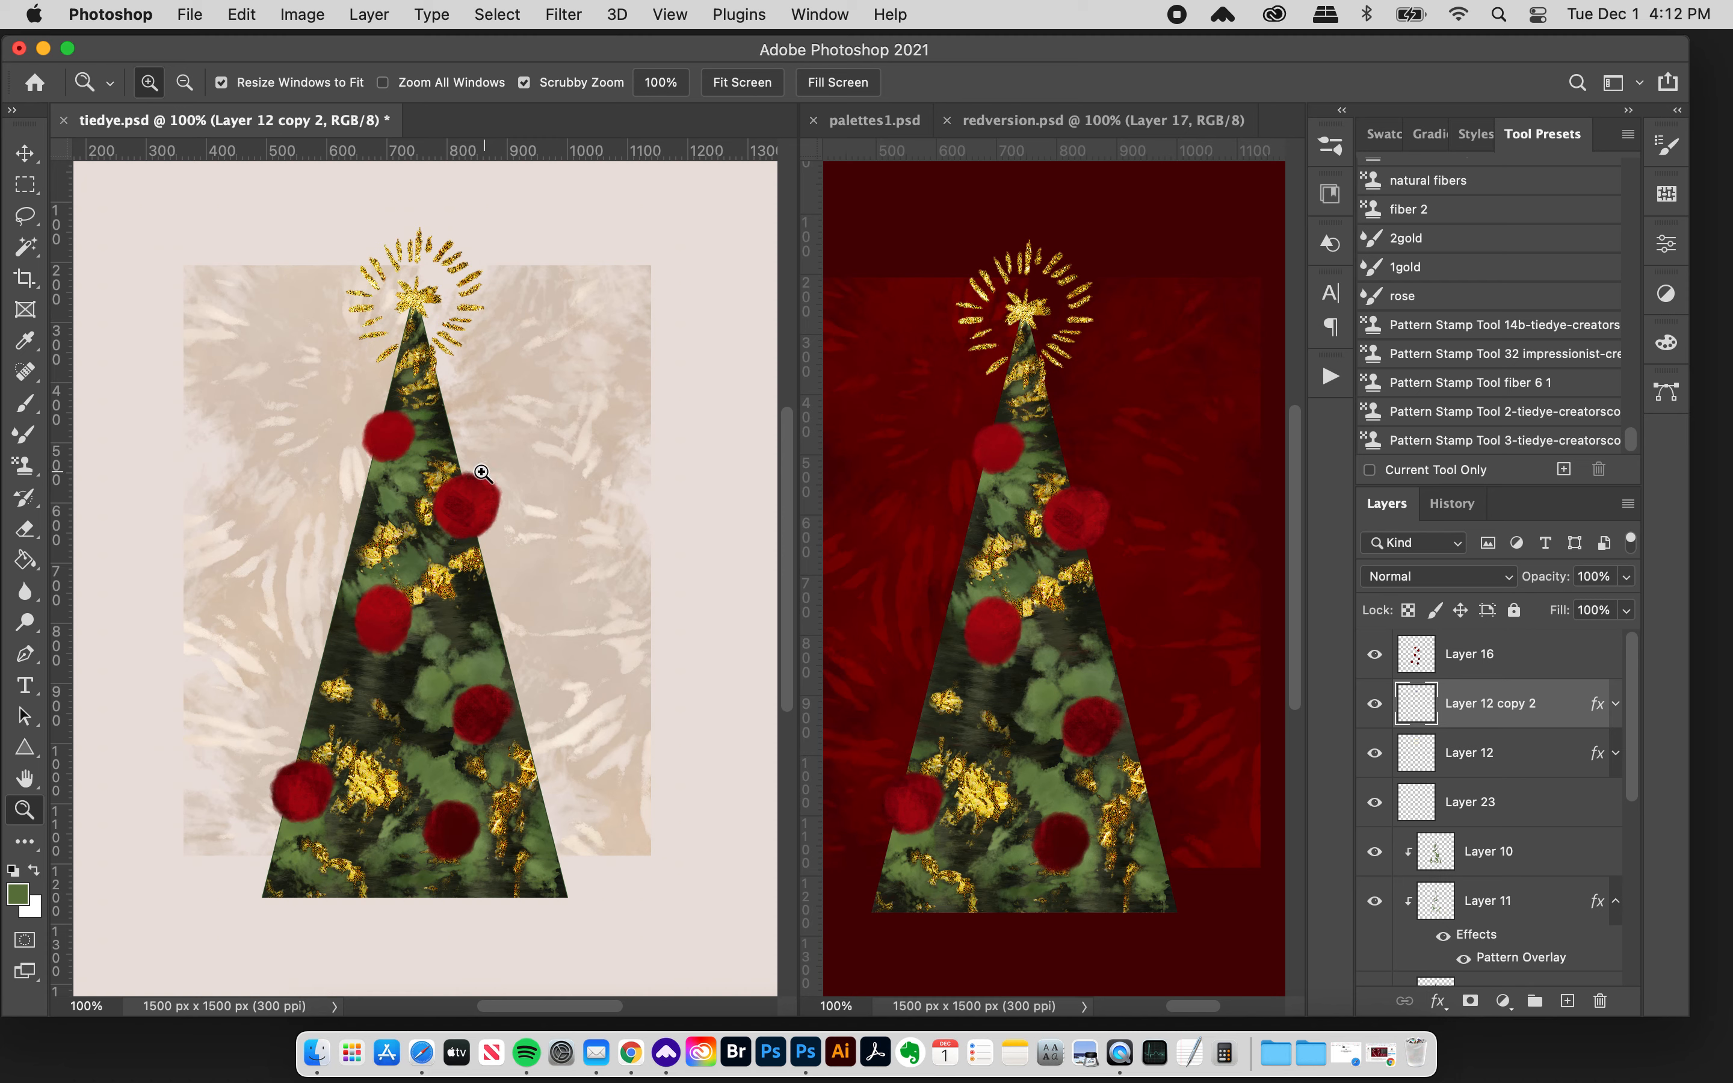
left_click(25, 153)
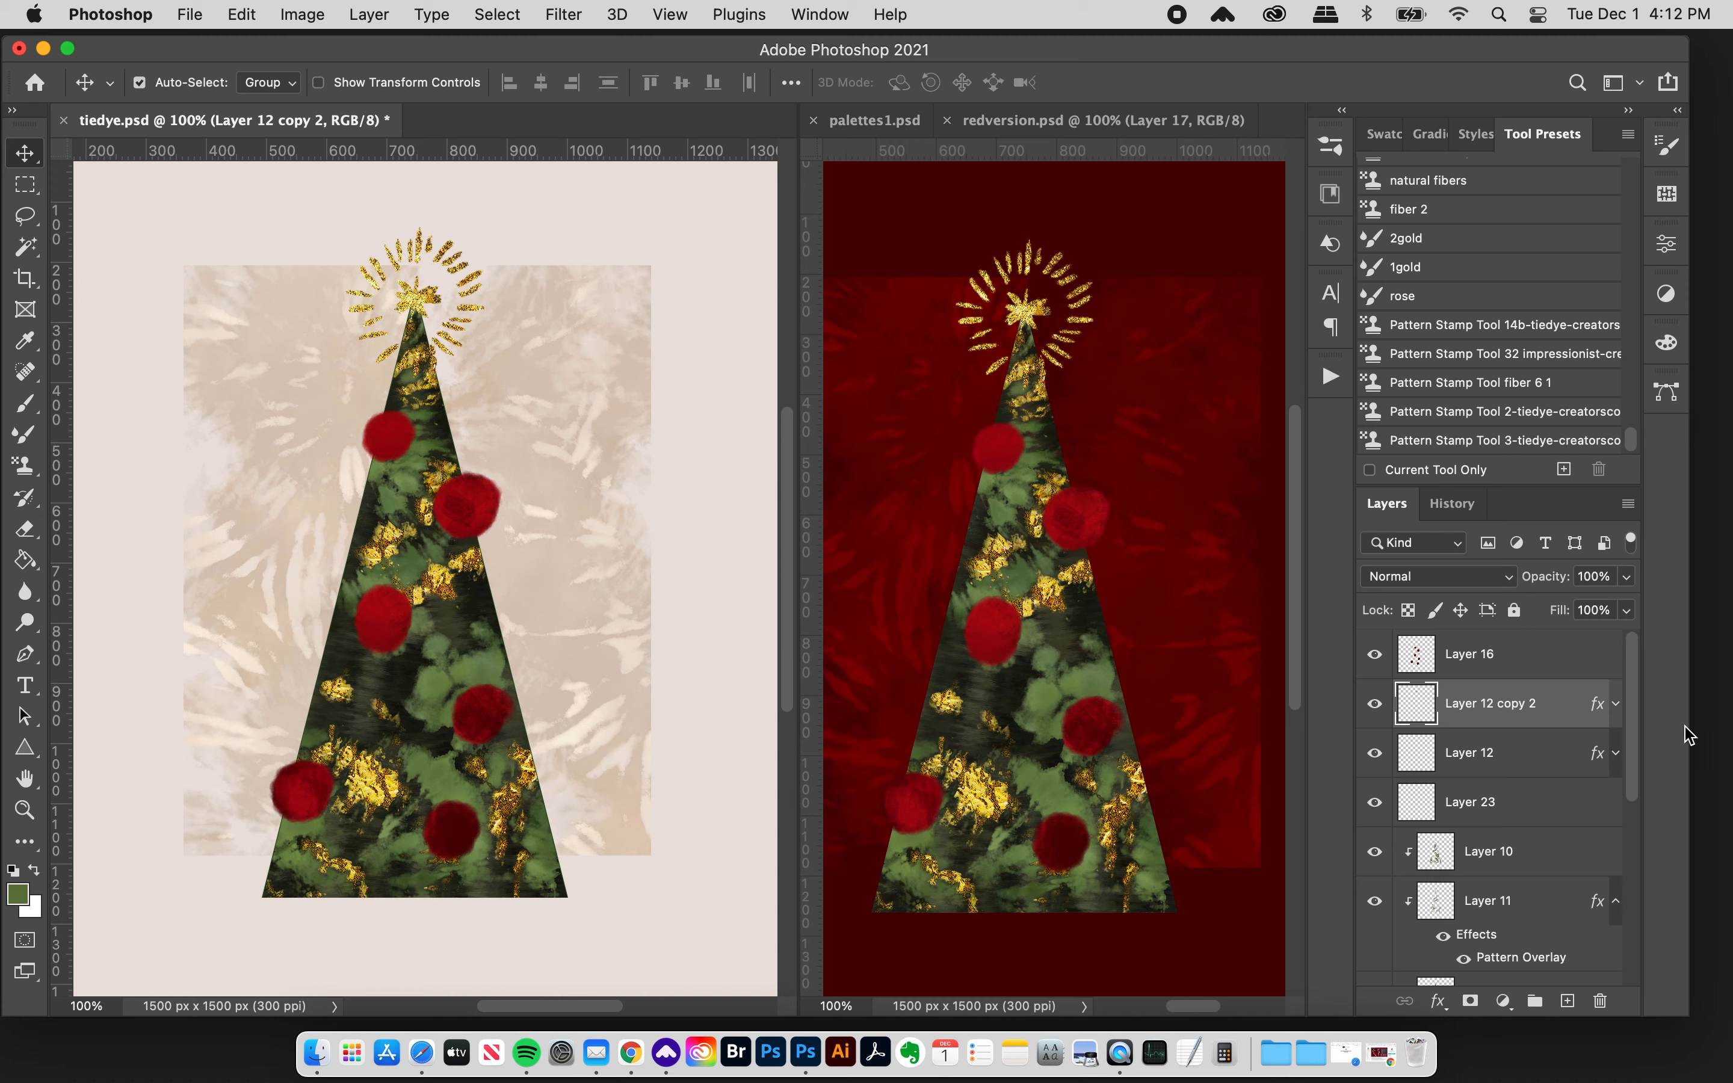
left_click_drag(1634, 759, 1633, 938)
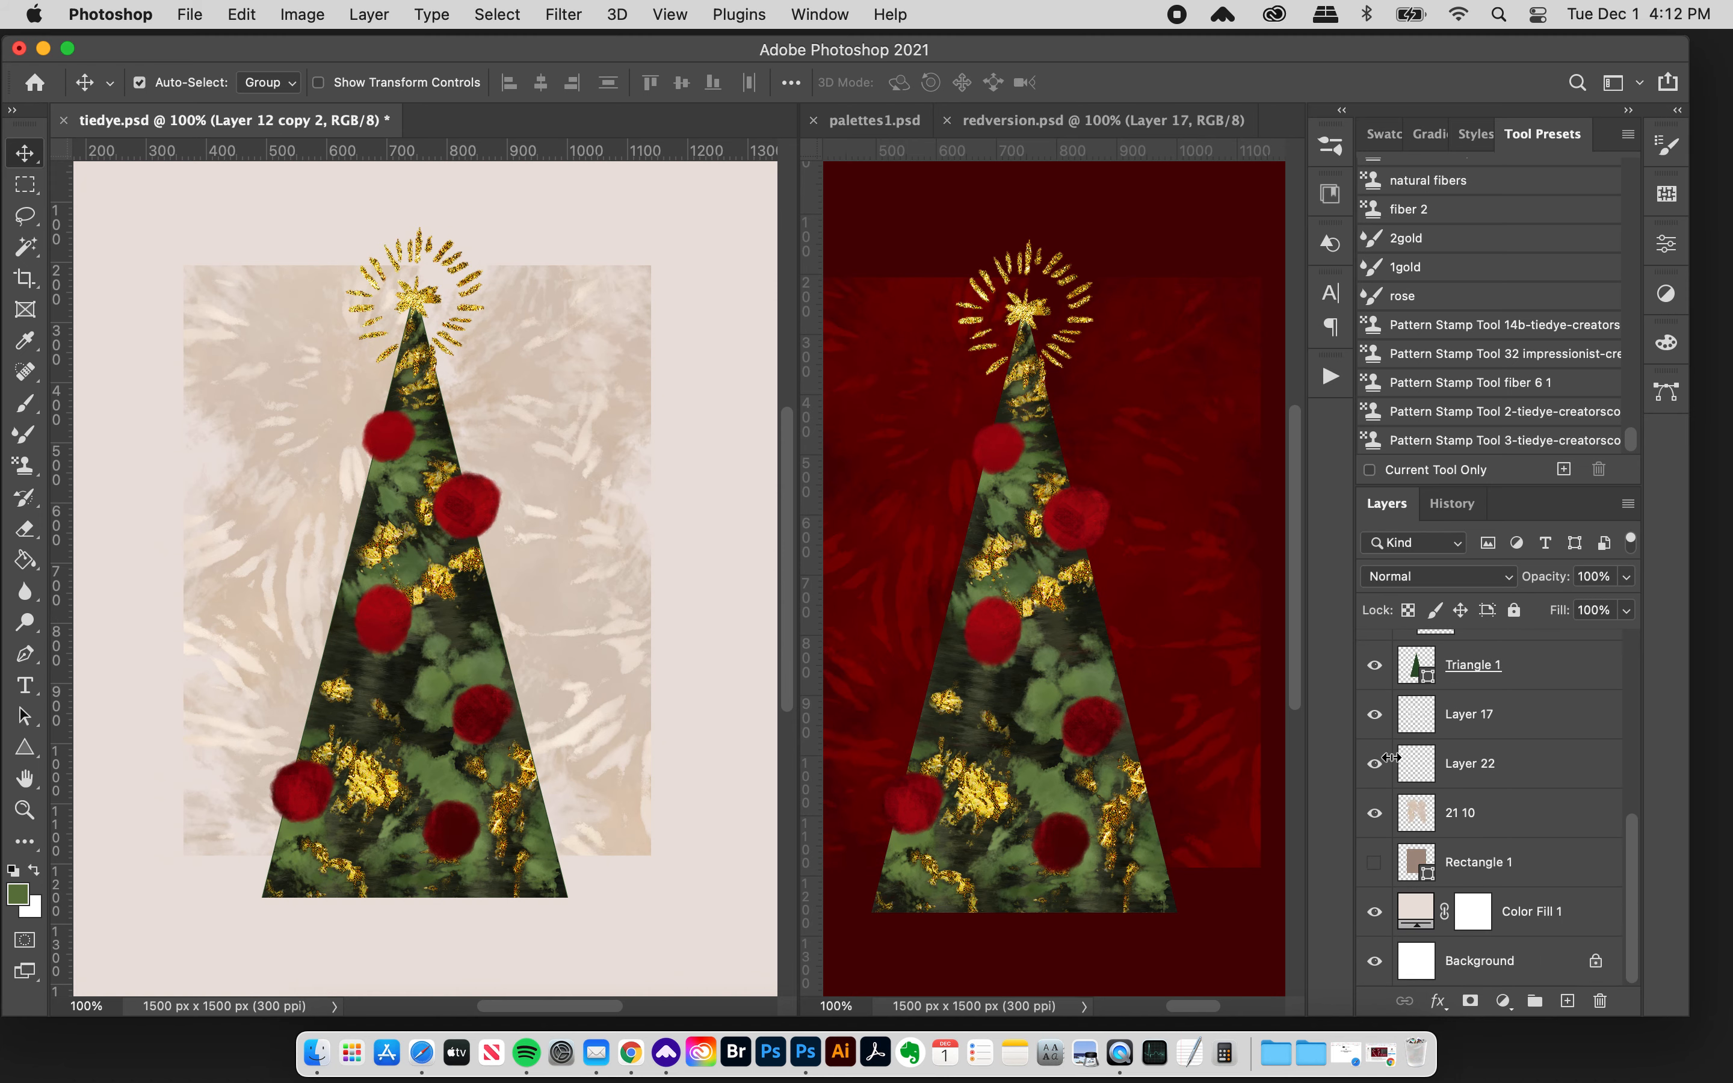
left_click(1375, 714)
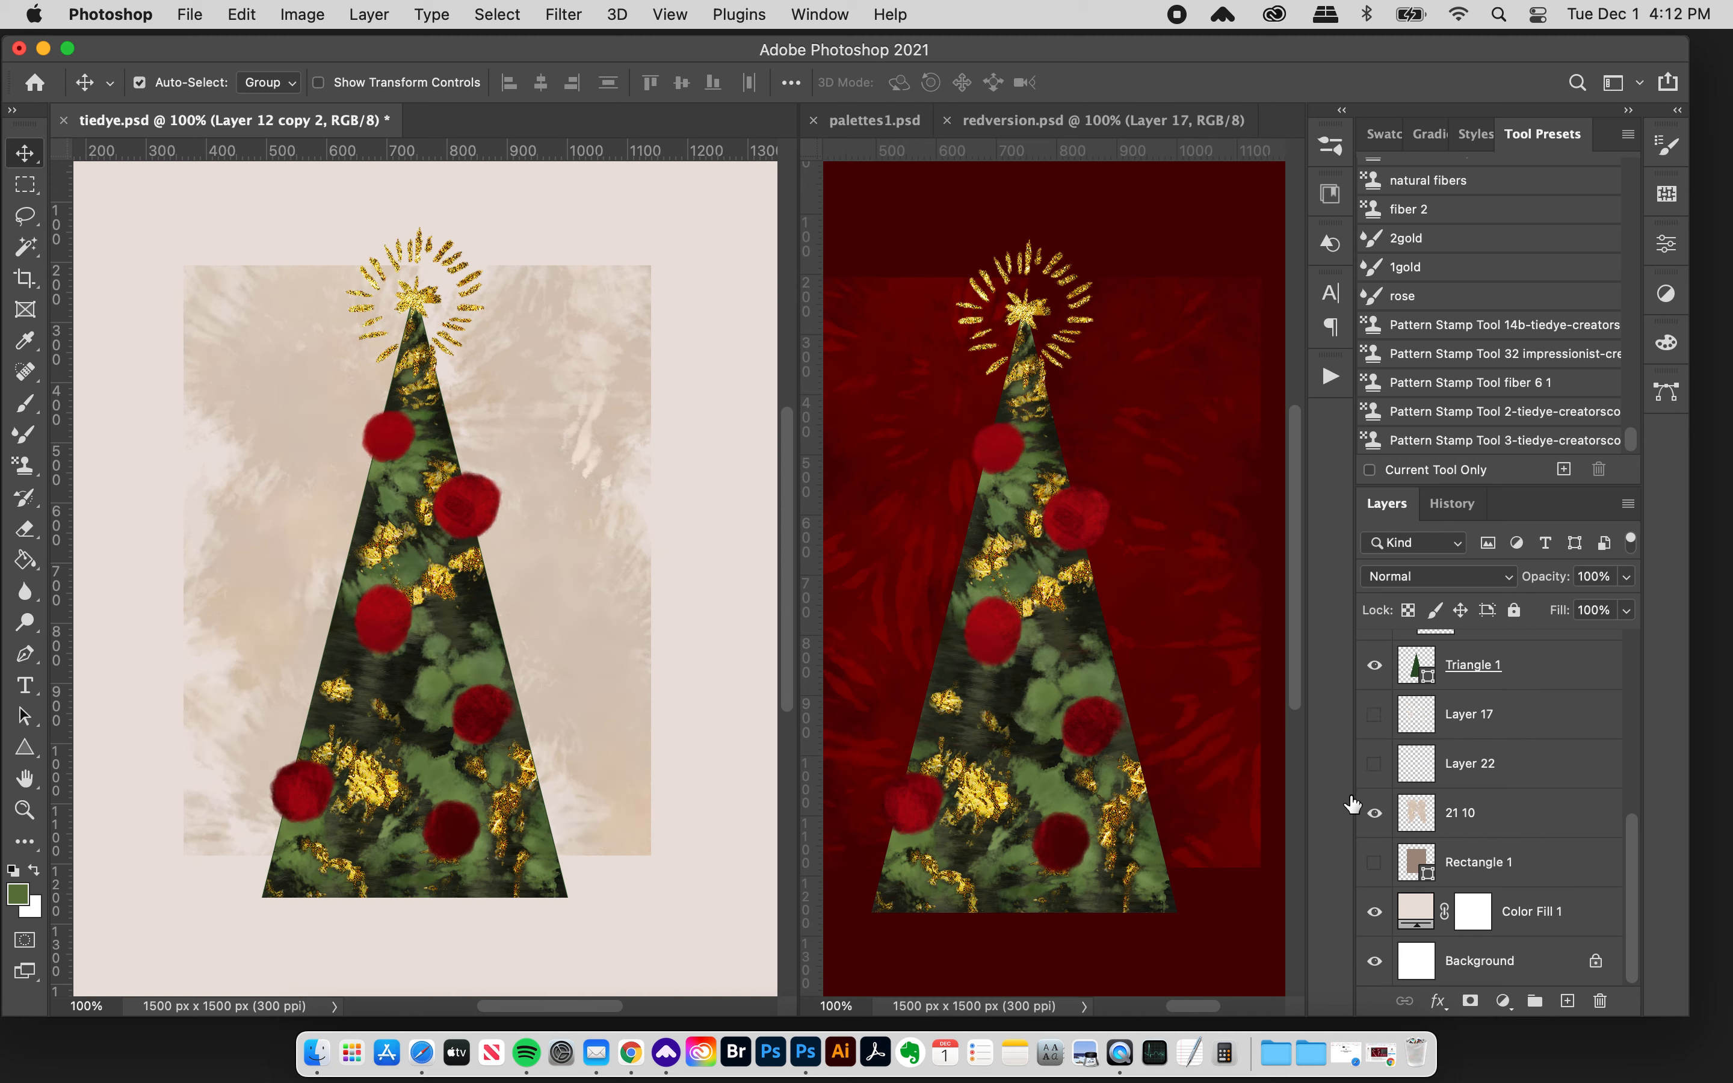
left_click(1375, 764)
left_click(1375, 812)
left_click(1374, 862)
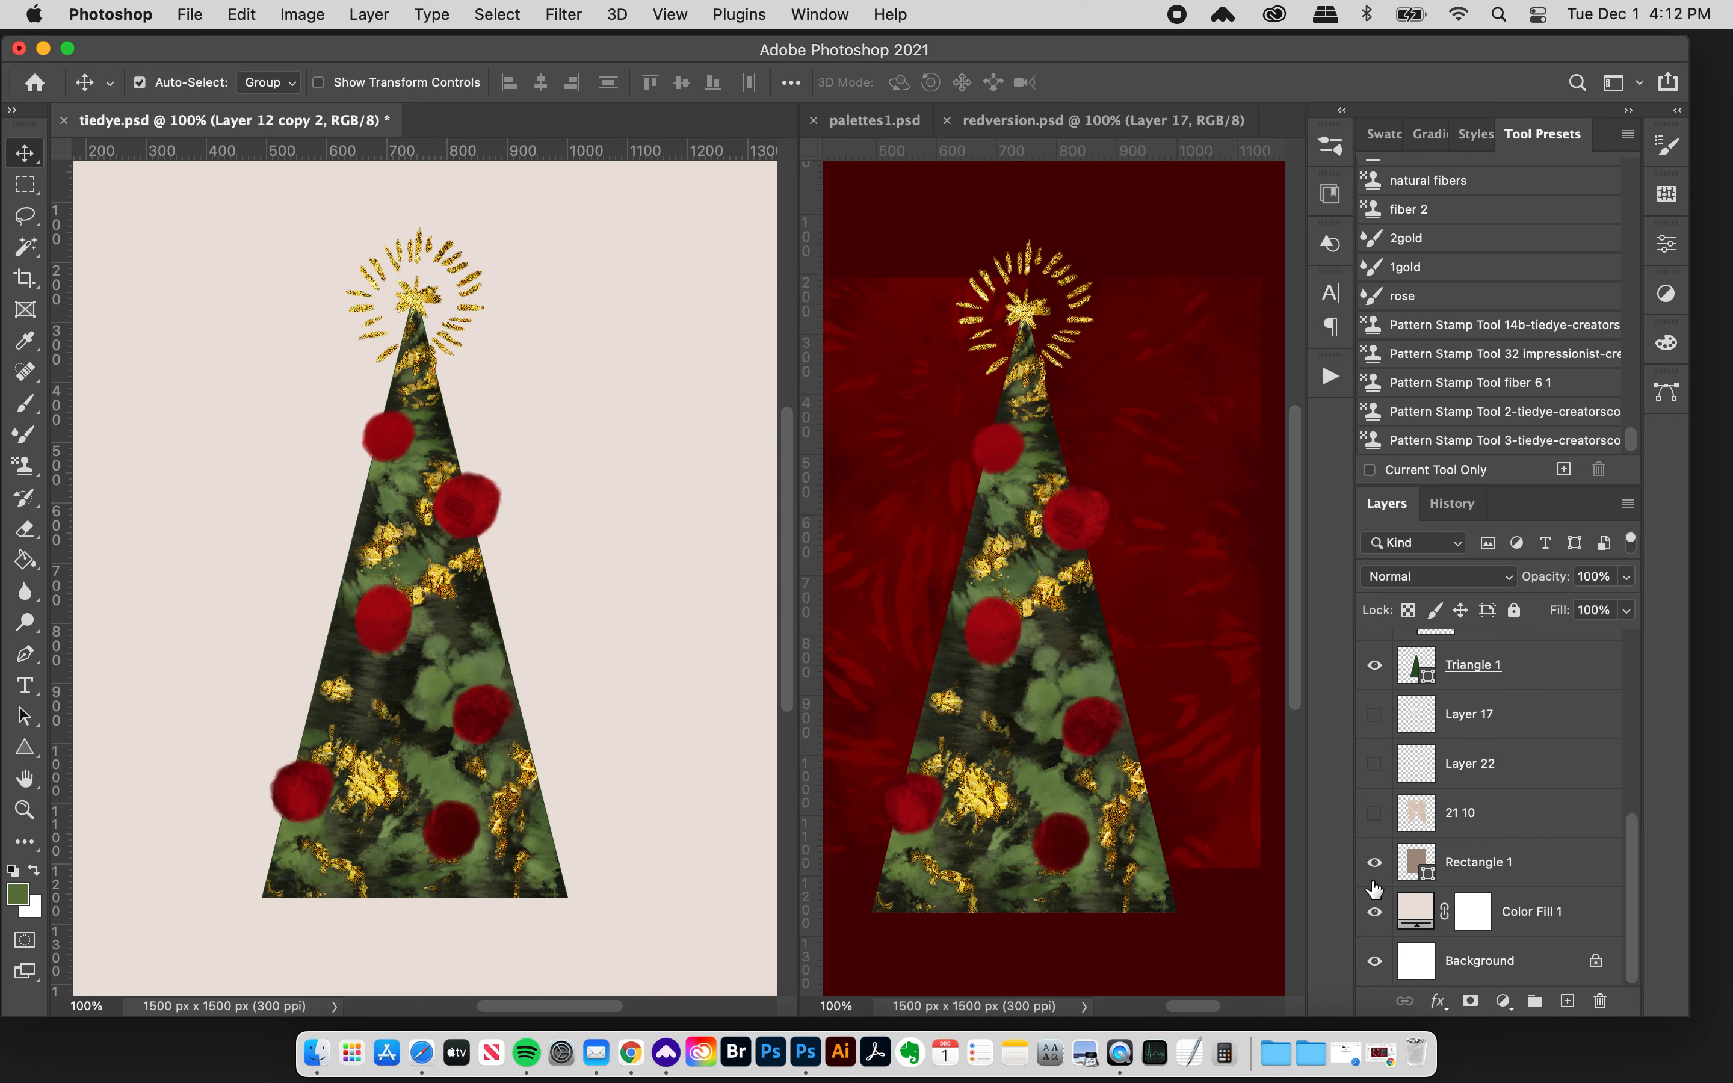
left_click(1377, 866)
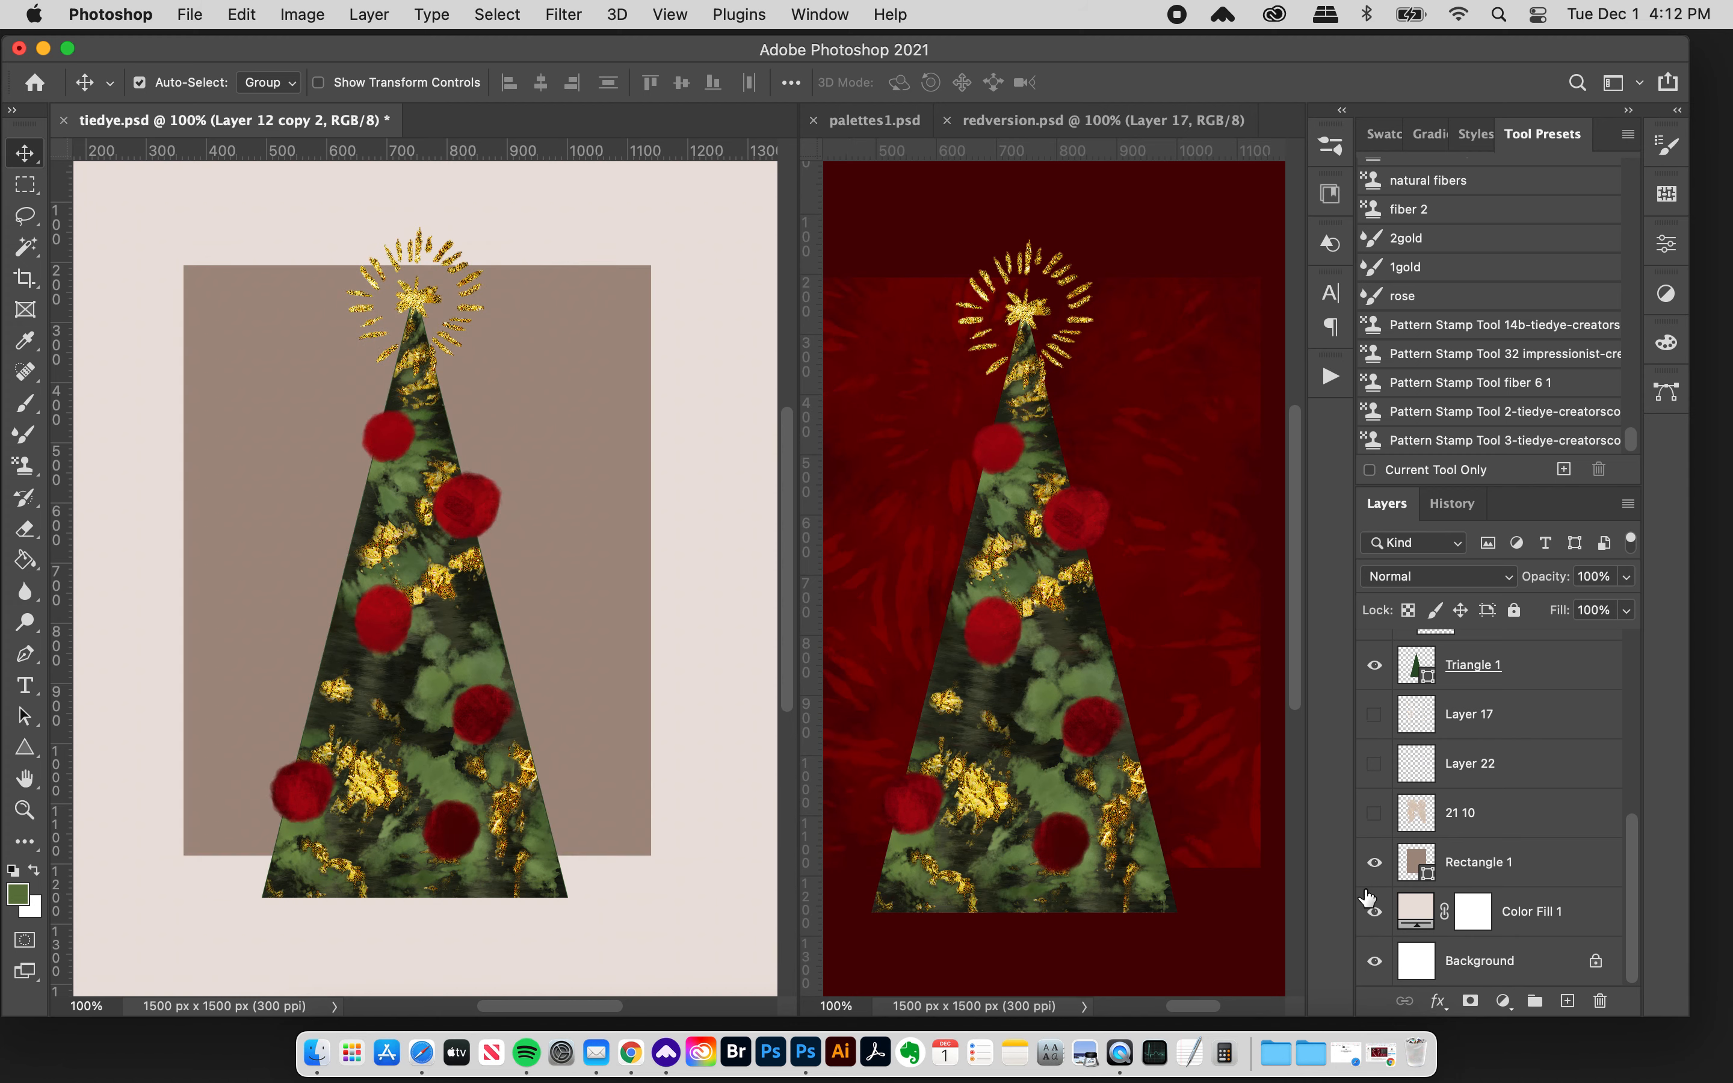
- Load Rectangle 1's outline as a selection, hide the rectangle and add a new layer above it
left_click_drag(1408, 875, 1413, 867)
left_click(1412, 869, "super")
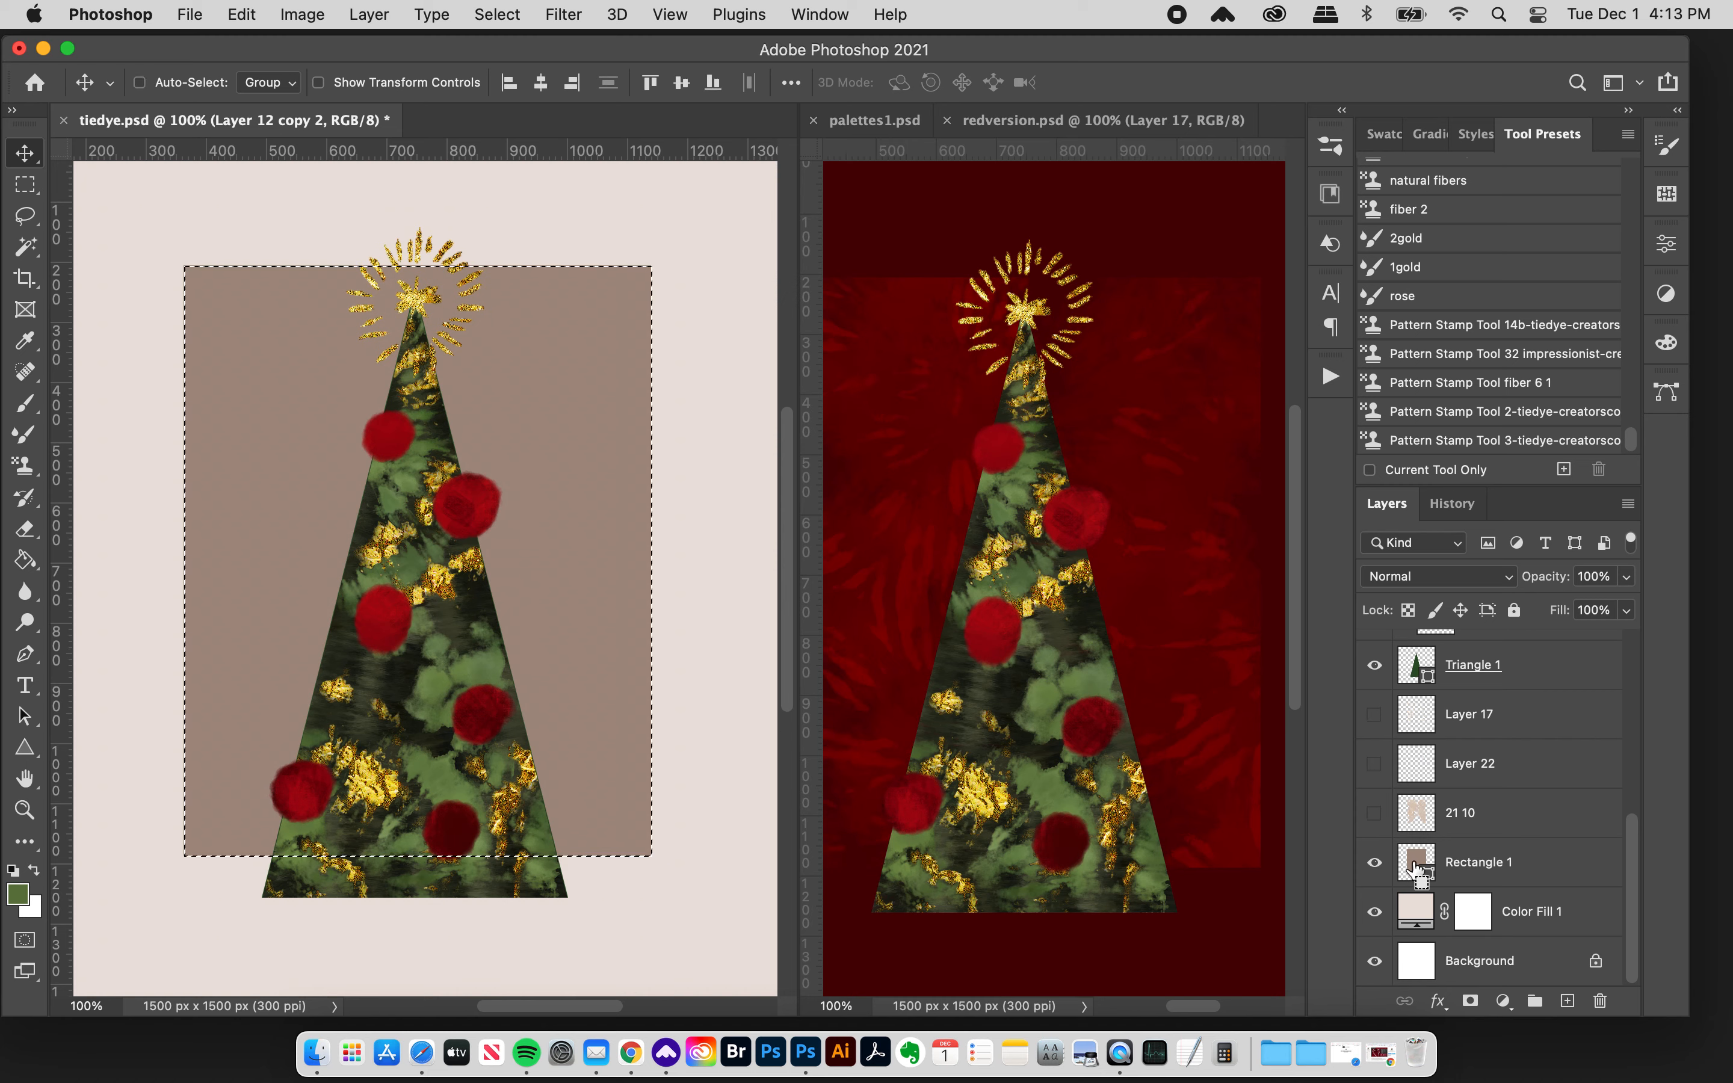
left_click(1489, 873)
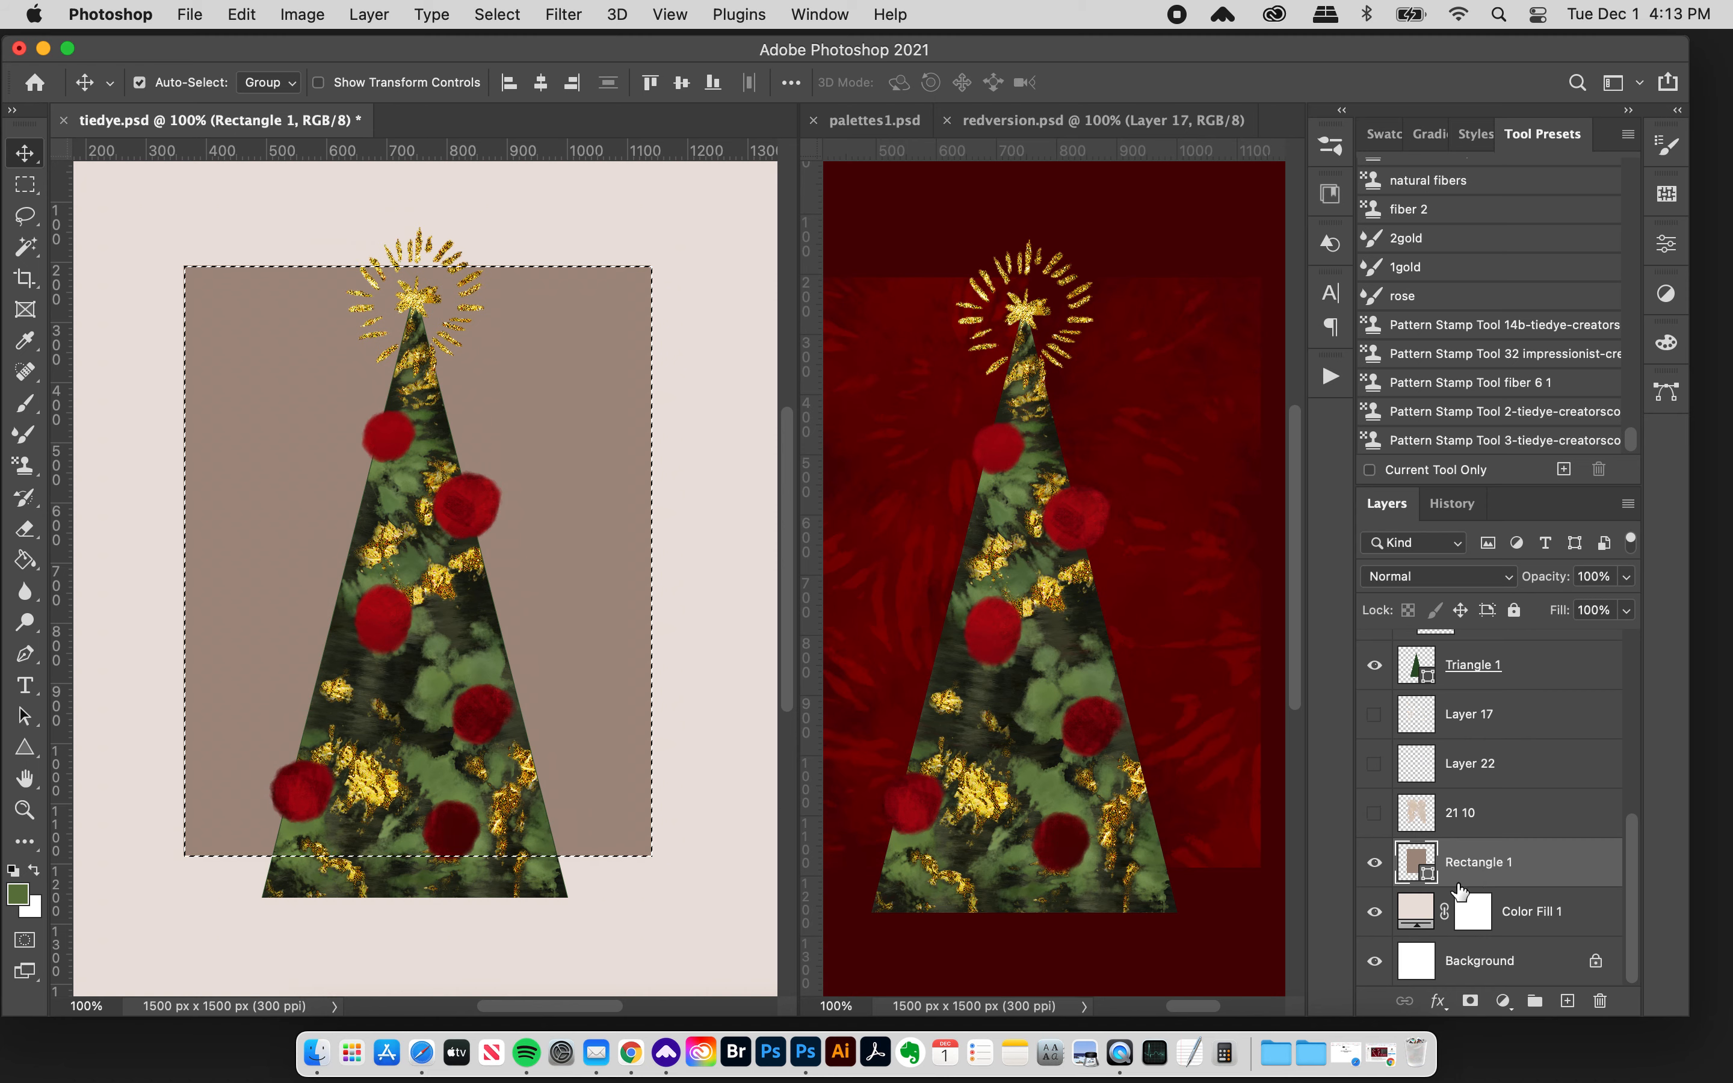
left_click(1375, 865)
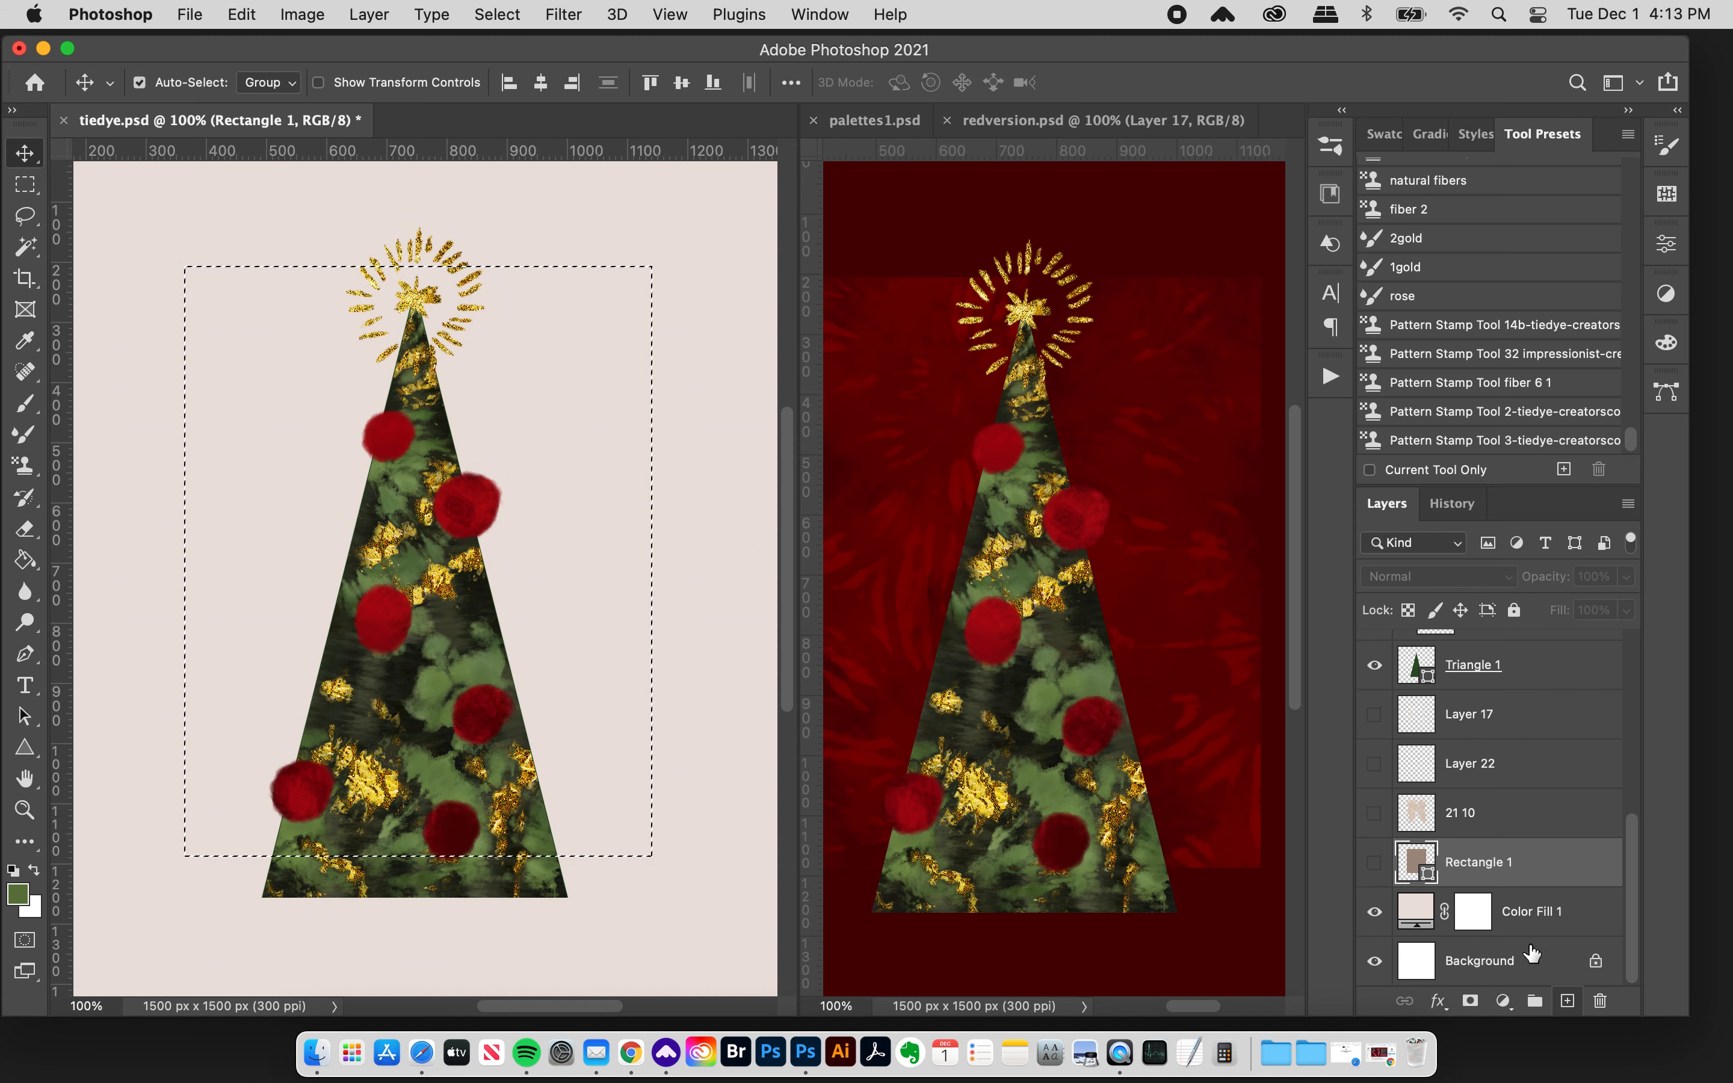
left_click(1567, 1001)
- Show layer 21 10 and brush its beige pattern inside the selection beside the tree with the Pattern Stamp Tool 3-tiedye preset
left_click(1375, 813)
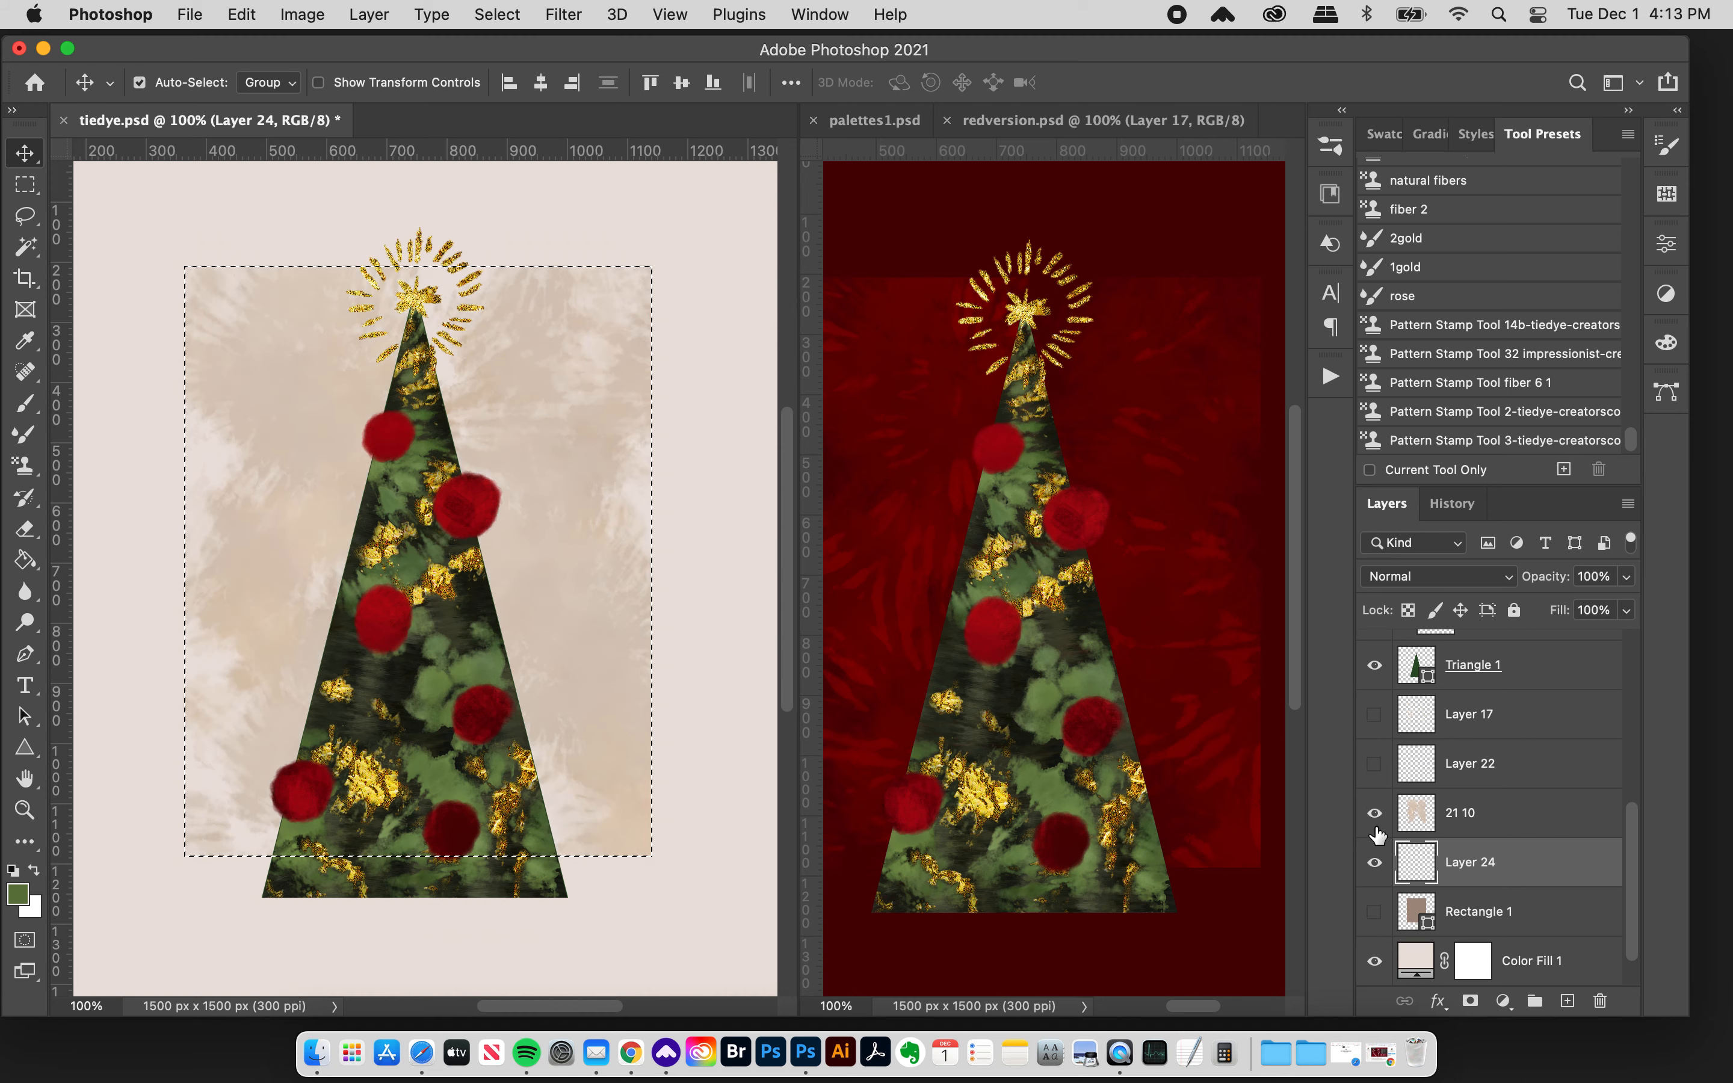
left_click(1458, 831)
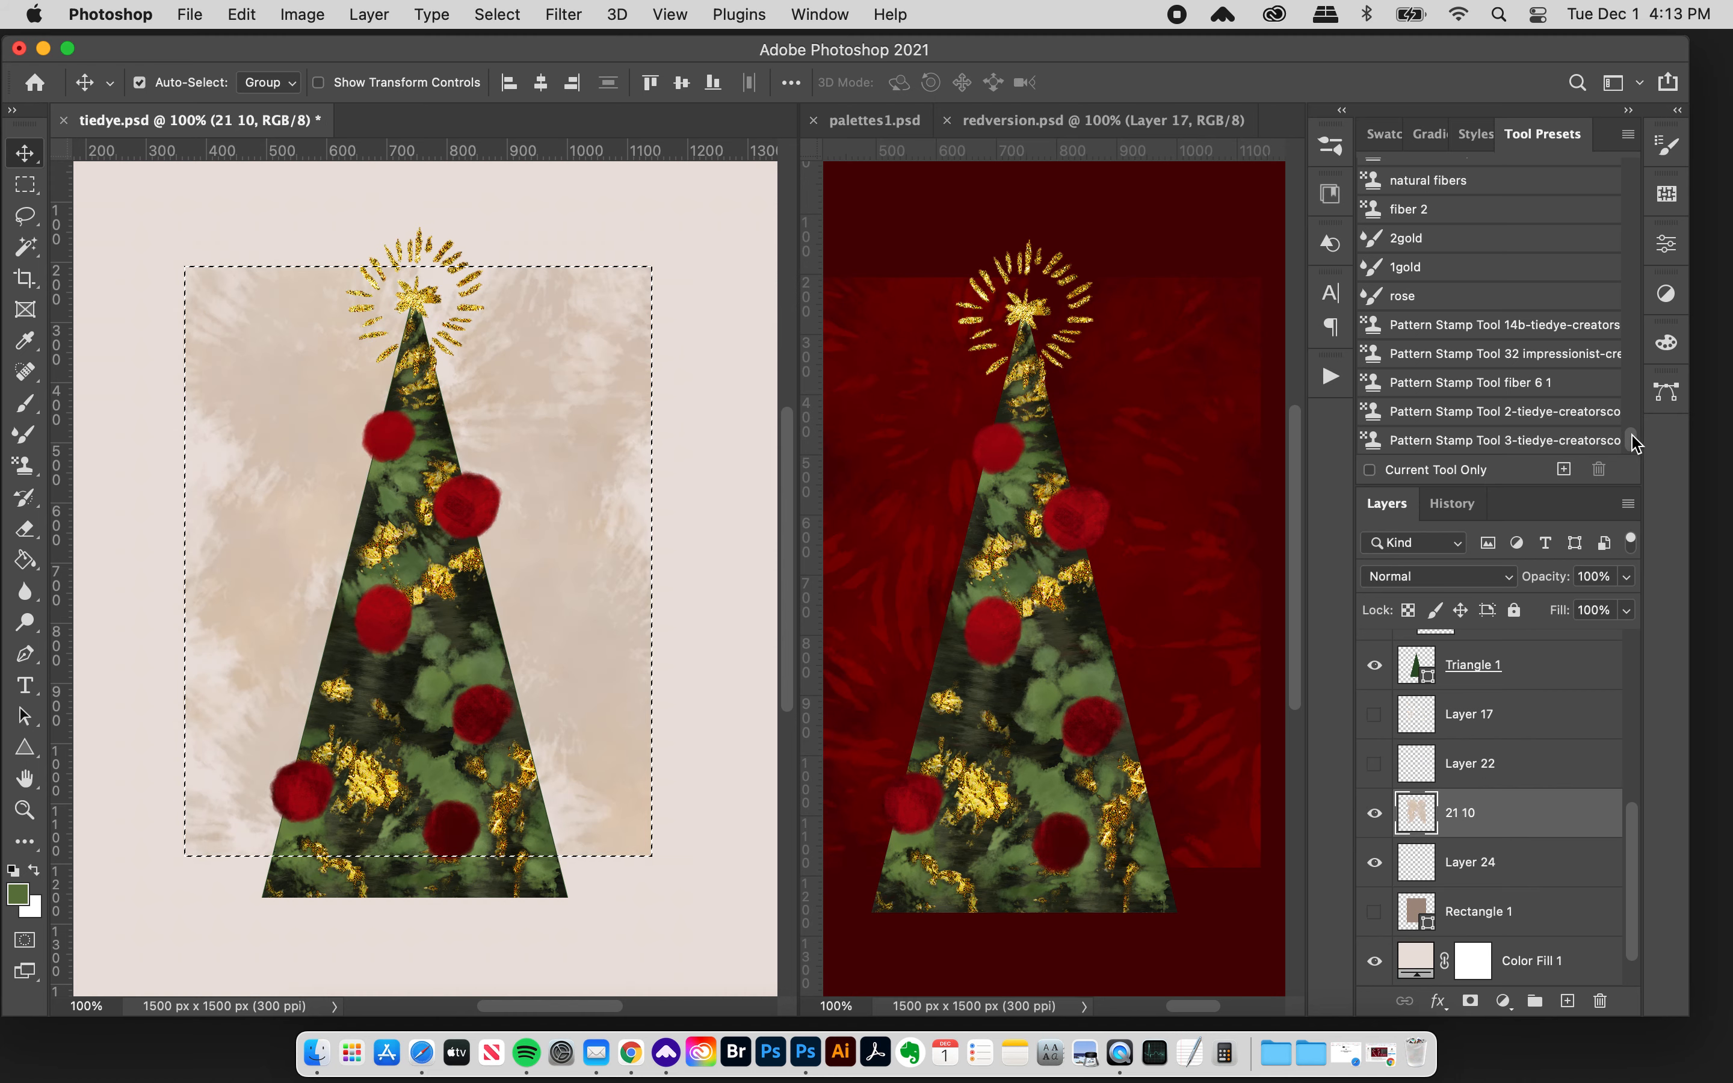
left_click(1518, 439)
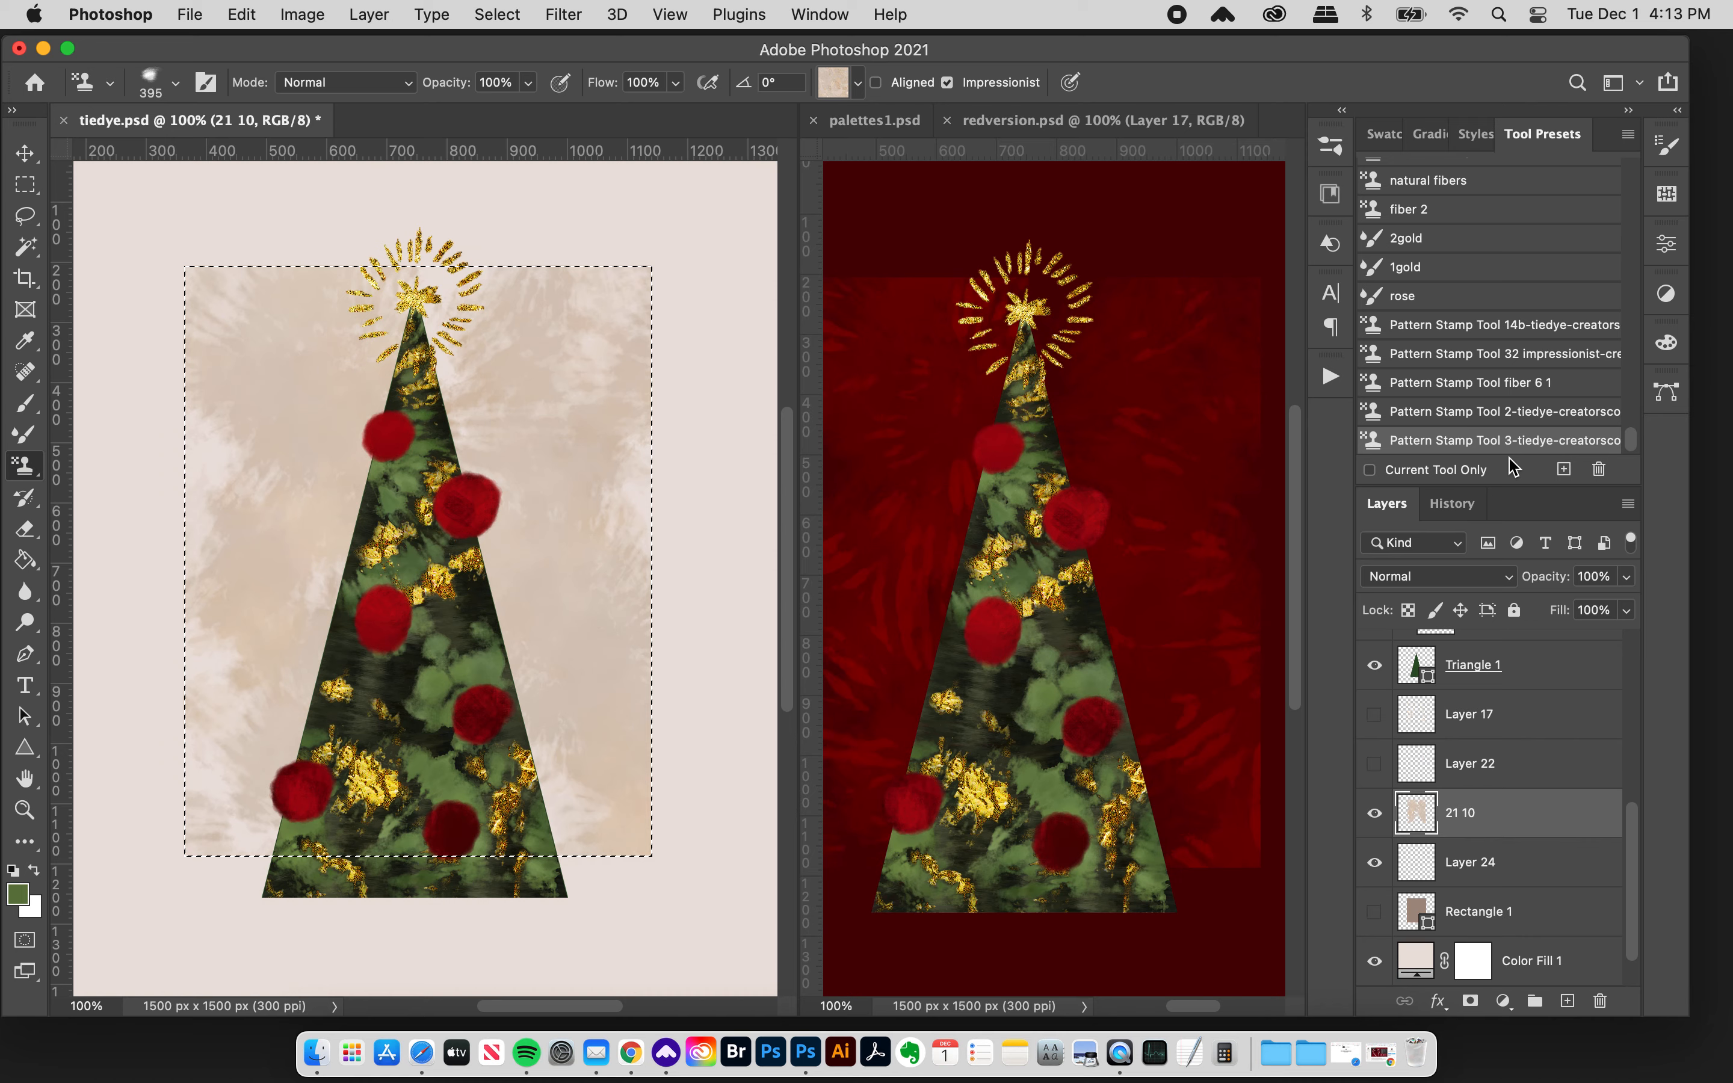
left_click(836, 84)
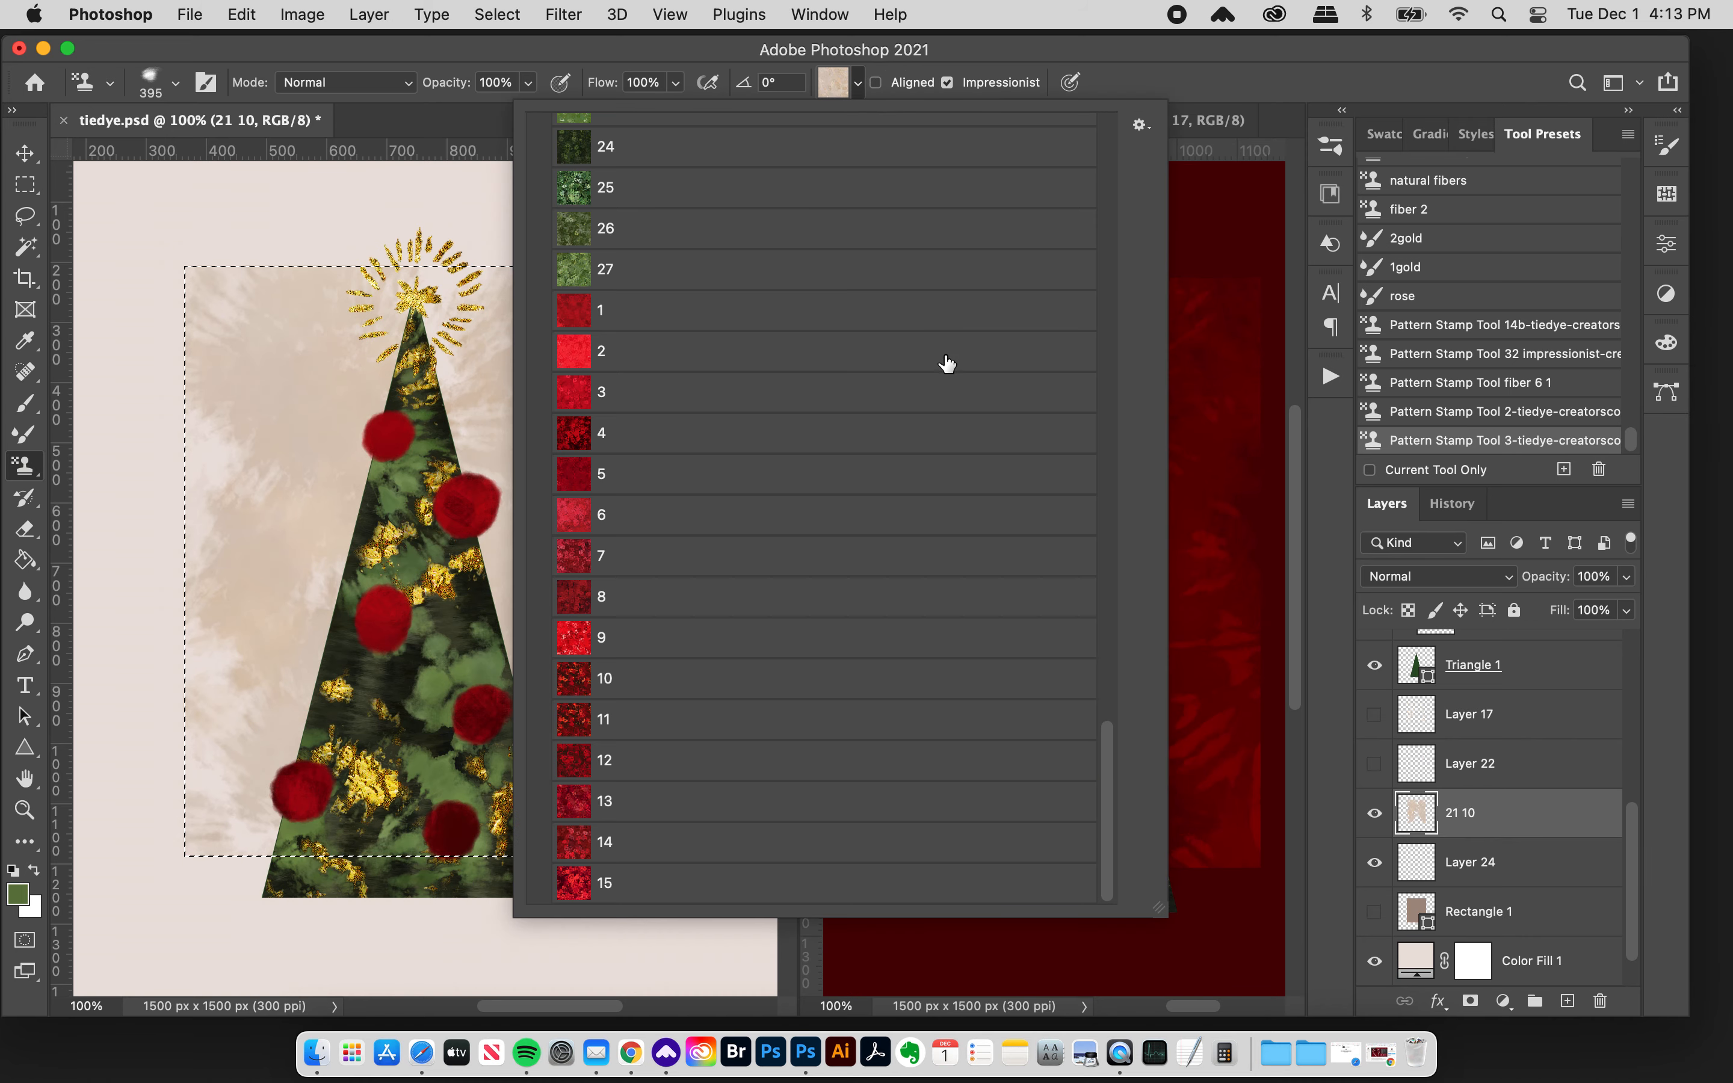
left_click_drag(1111, 759, 1118, 317)
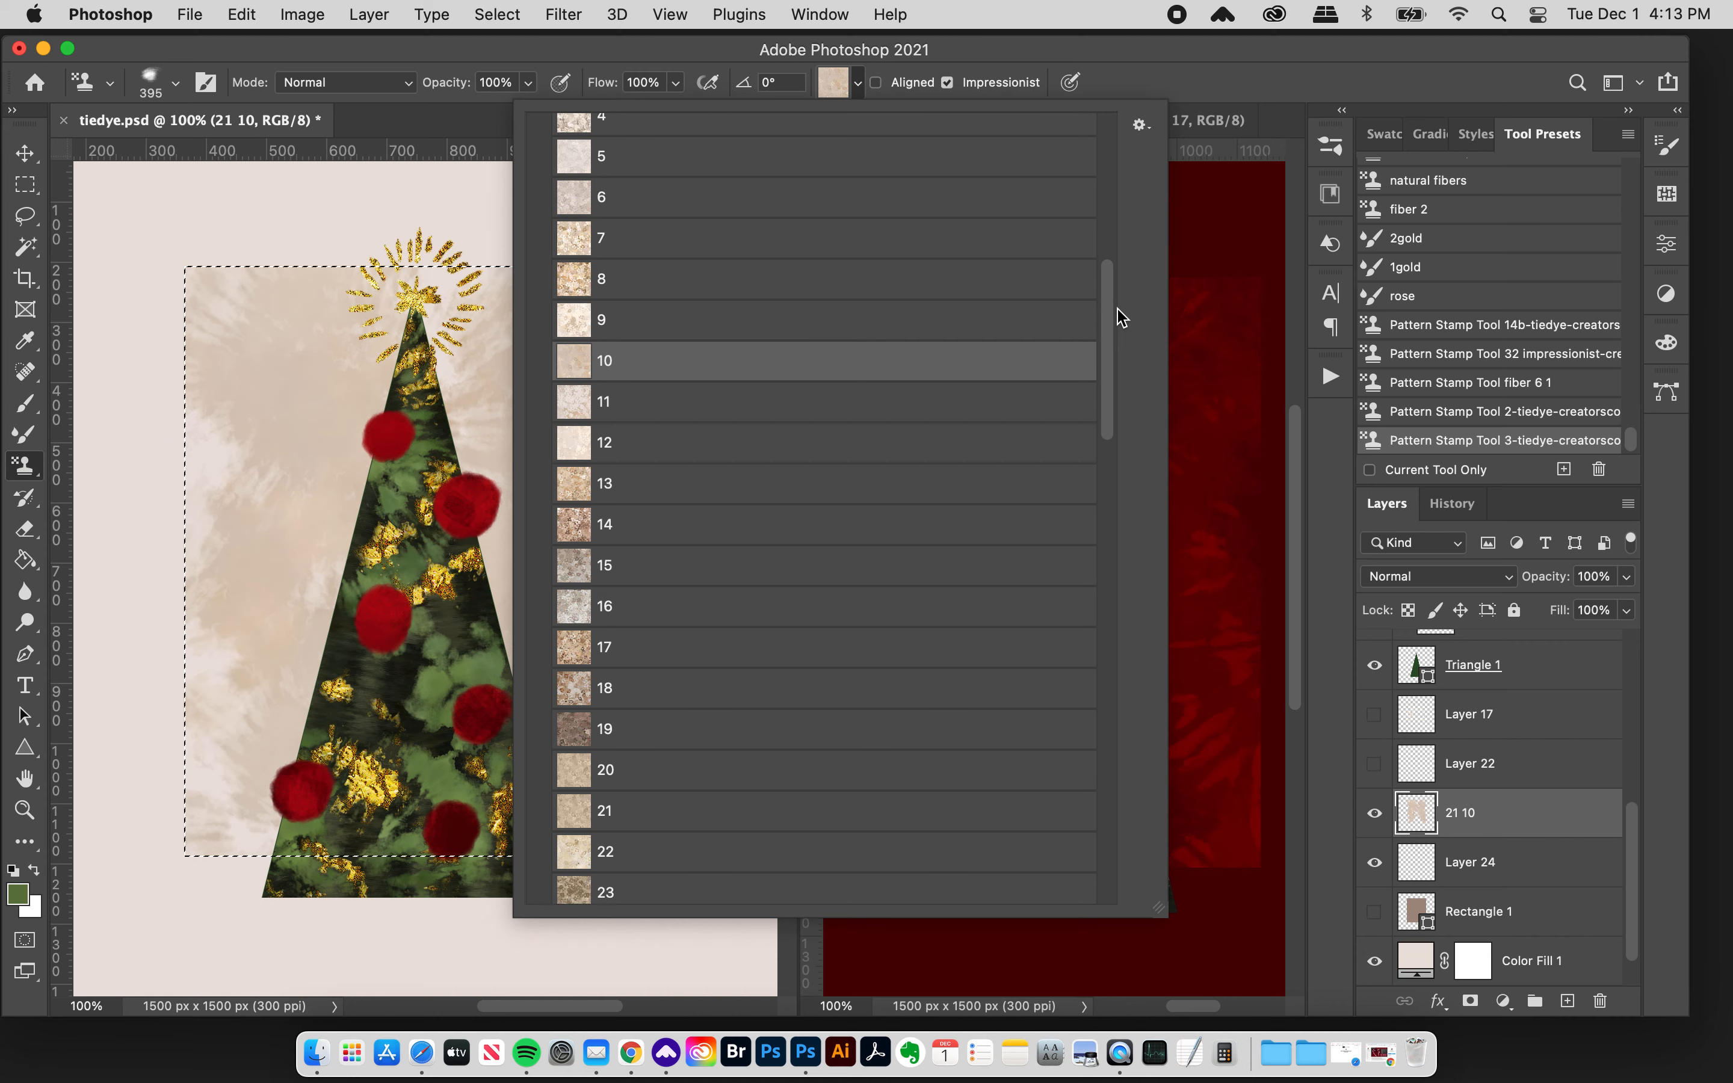
scroll(654, 406, "up", 2)
left_click(1159, 71)
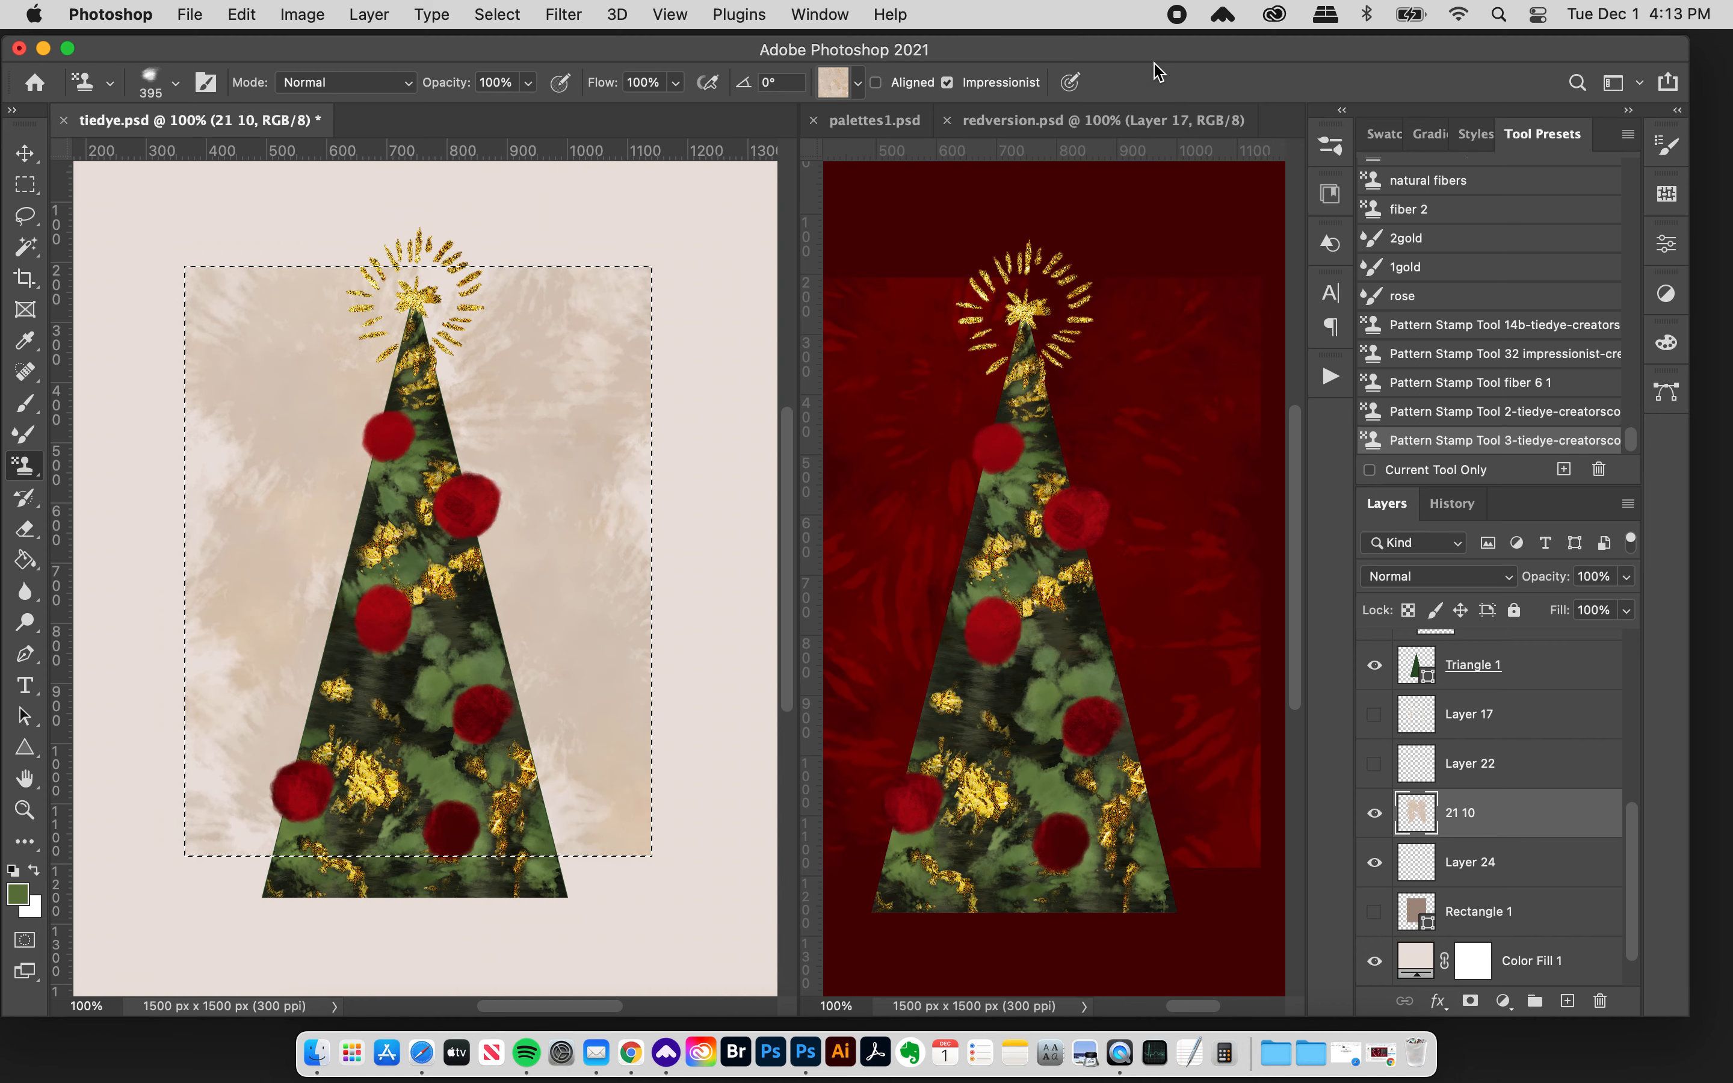
mouse_move(261, 566)
left_mouse_down()
mouse_move(191, 442)
mouse_move(226, 454)
mouse_move(216, 658)
mouse_move(319, 599)
left_mouse_up()
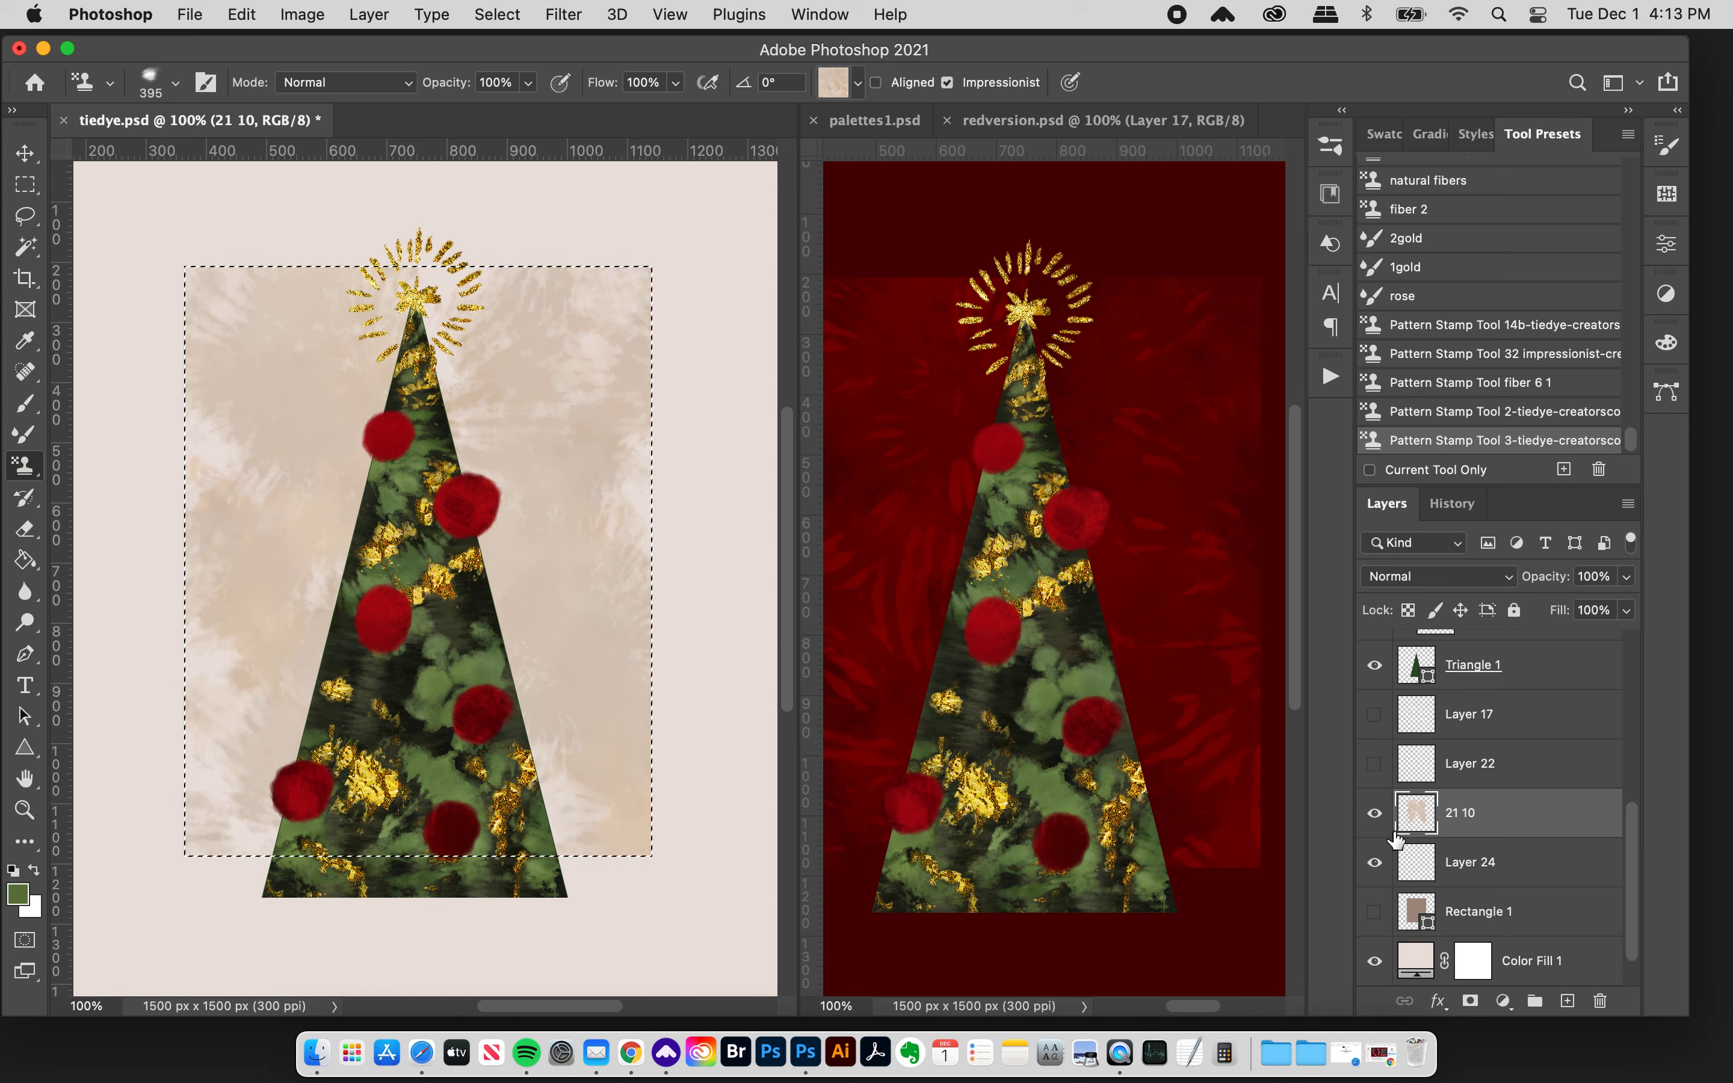
- Clear the selection, toggle Layer 22 on and off, and show and select Layer 17's light tie-dye marks
key("super+d")
left_click(1375, 767)
left_click(1374, 764)
left_click(1377, 726)
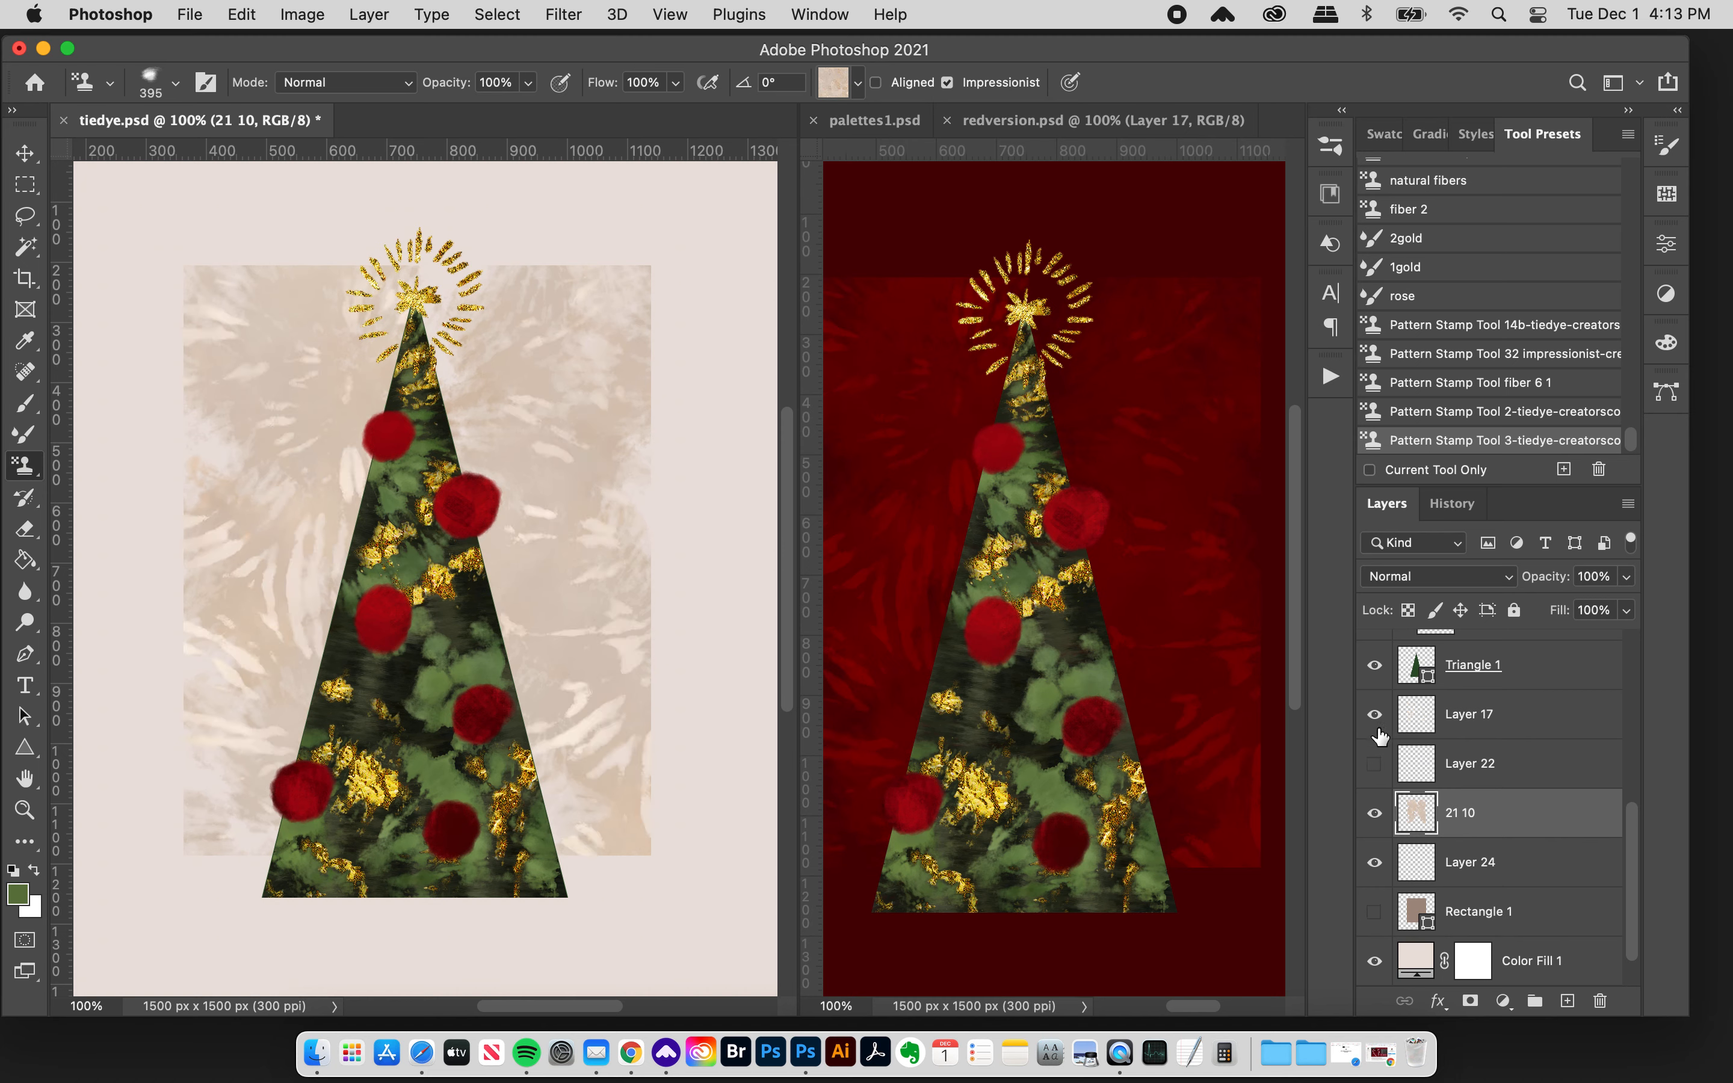
left_click(1477, 733)
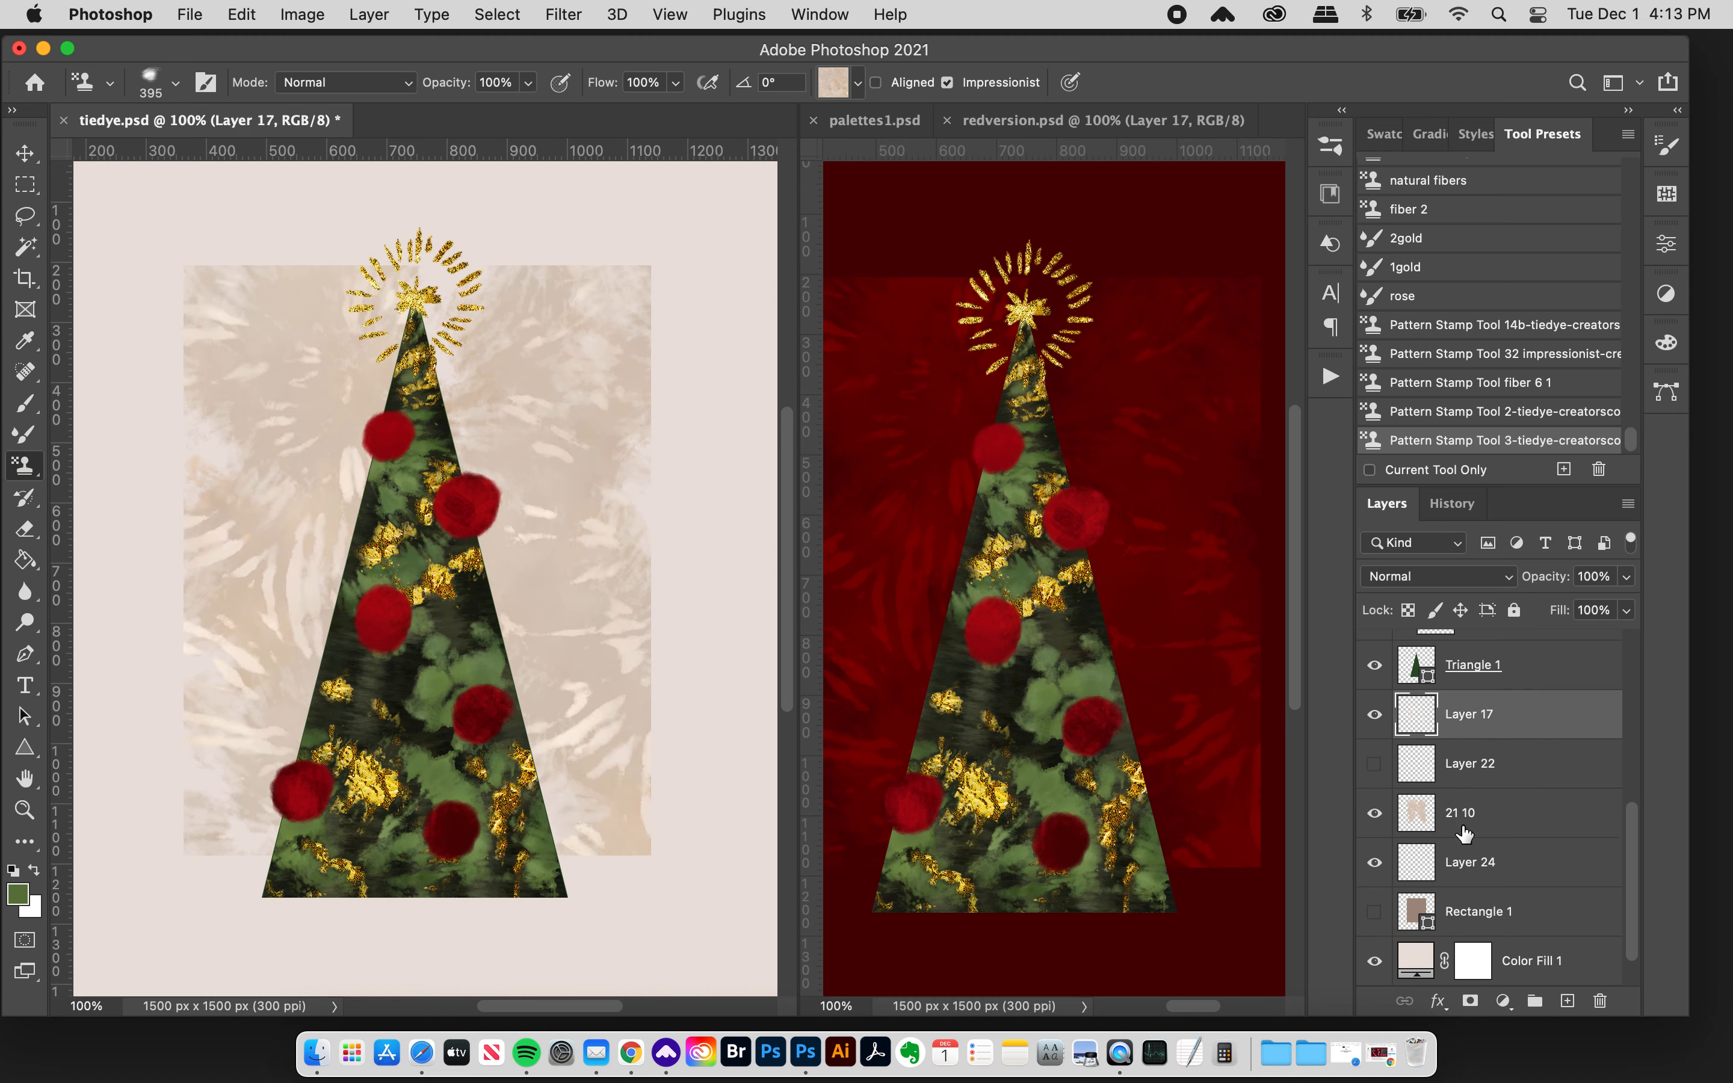
- Load the Pattern Stamp Tool 14b-tiedye preset for Layer 17 with Rectangle 1's outline selected, and clear the selection
double_click(1416, 918)
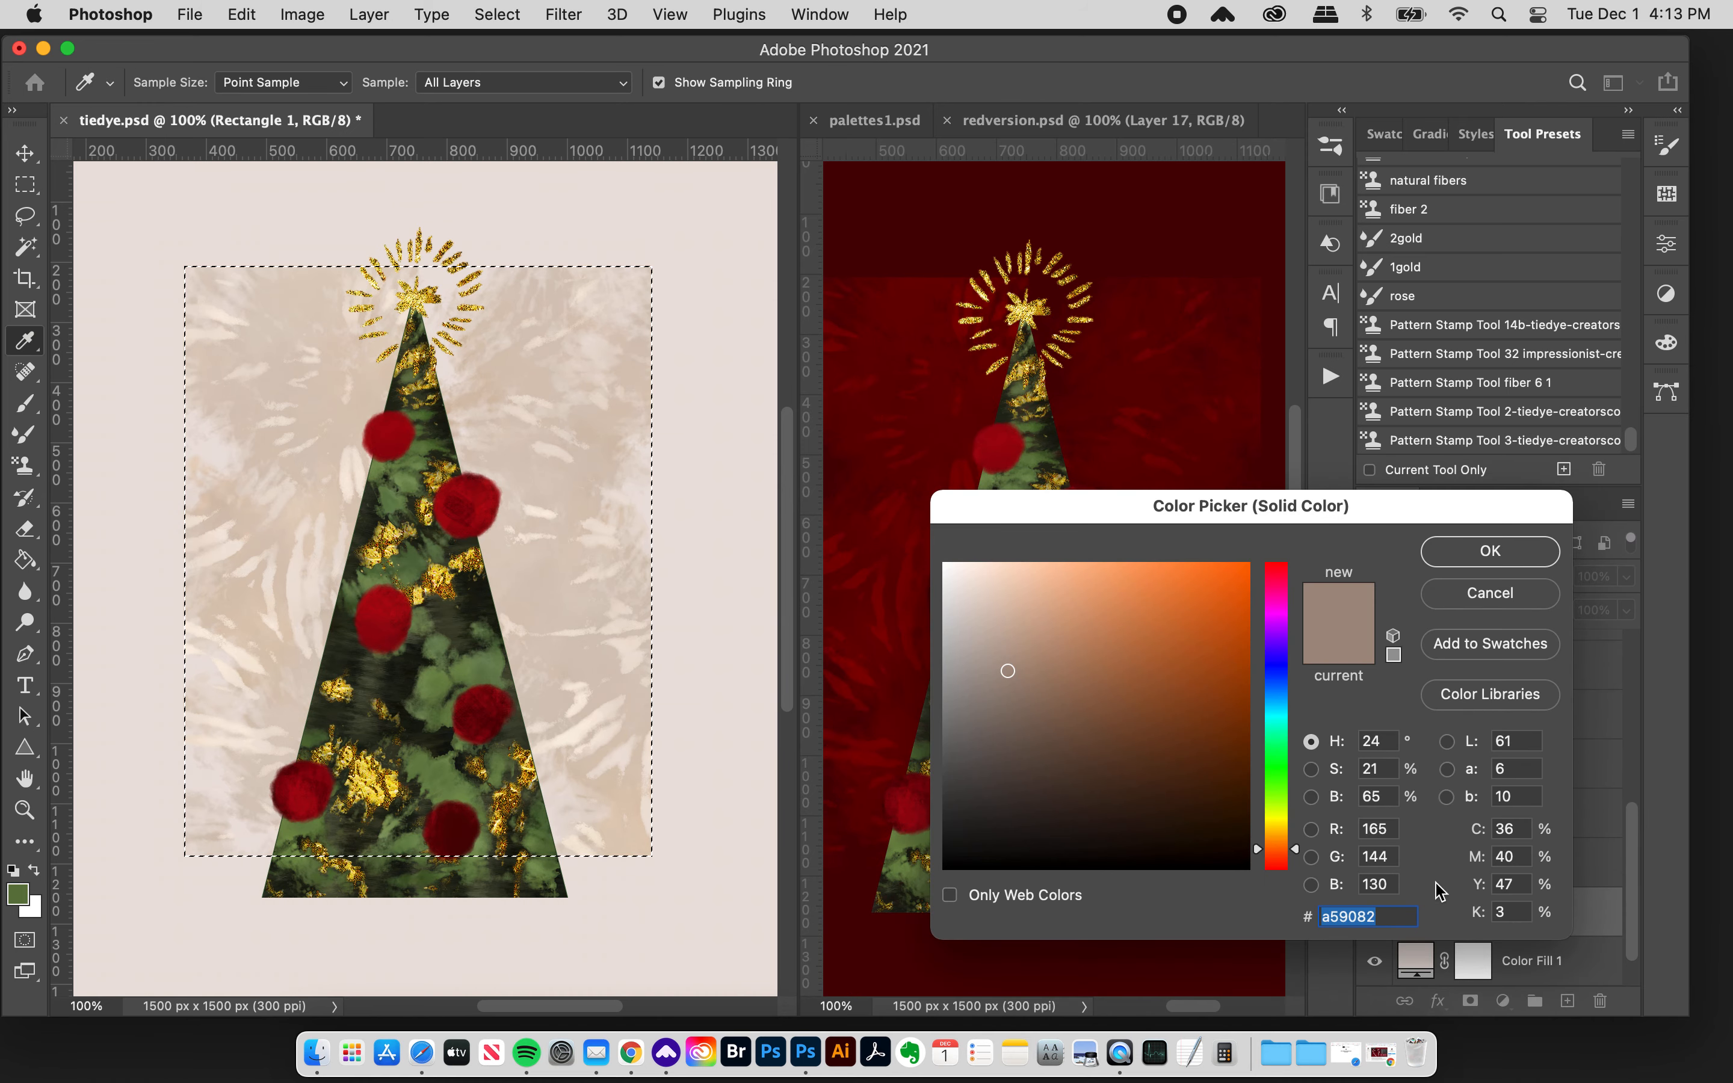
left_click(1489, 552)
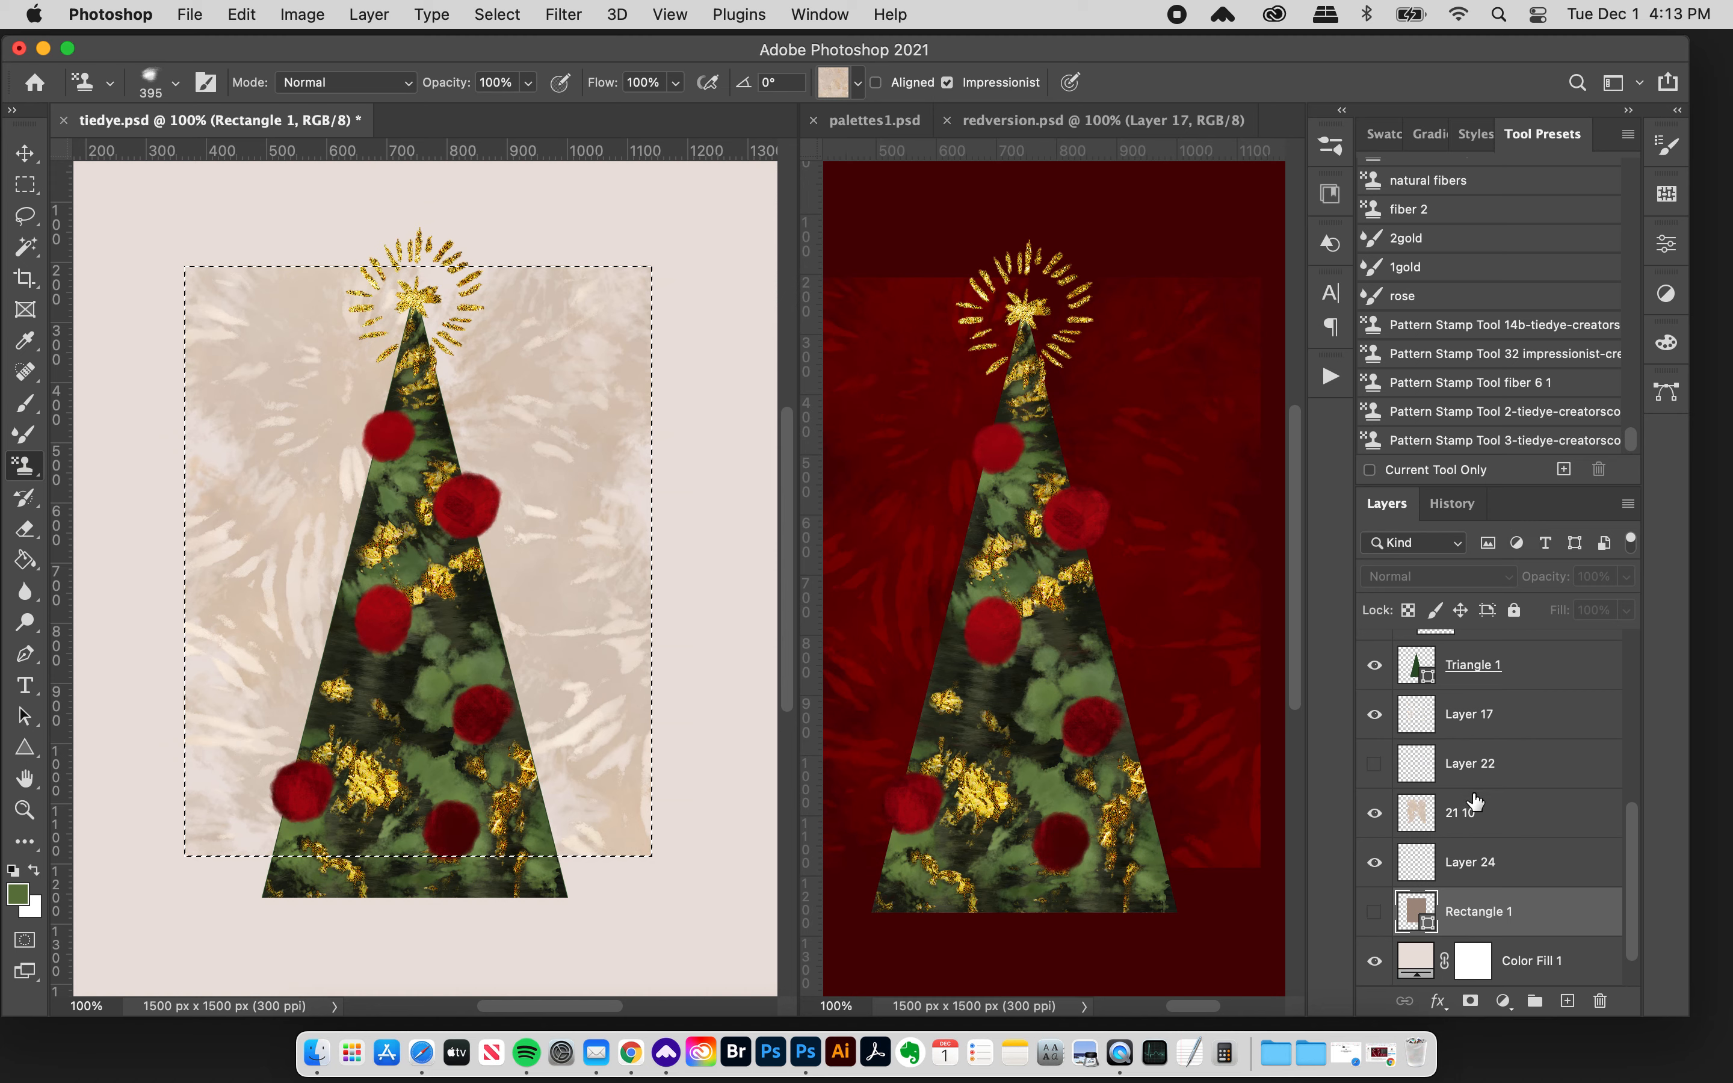
left_click(1472, 719)
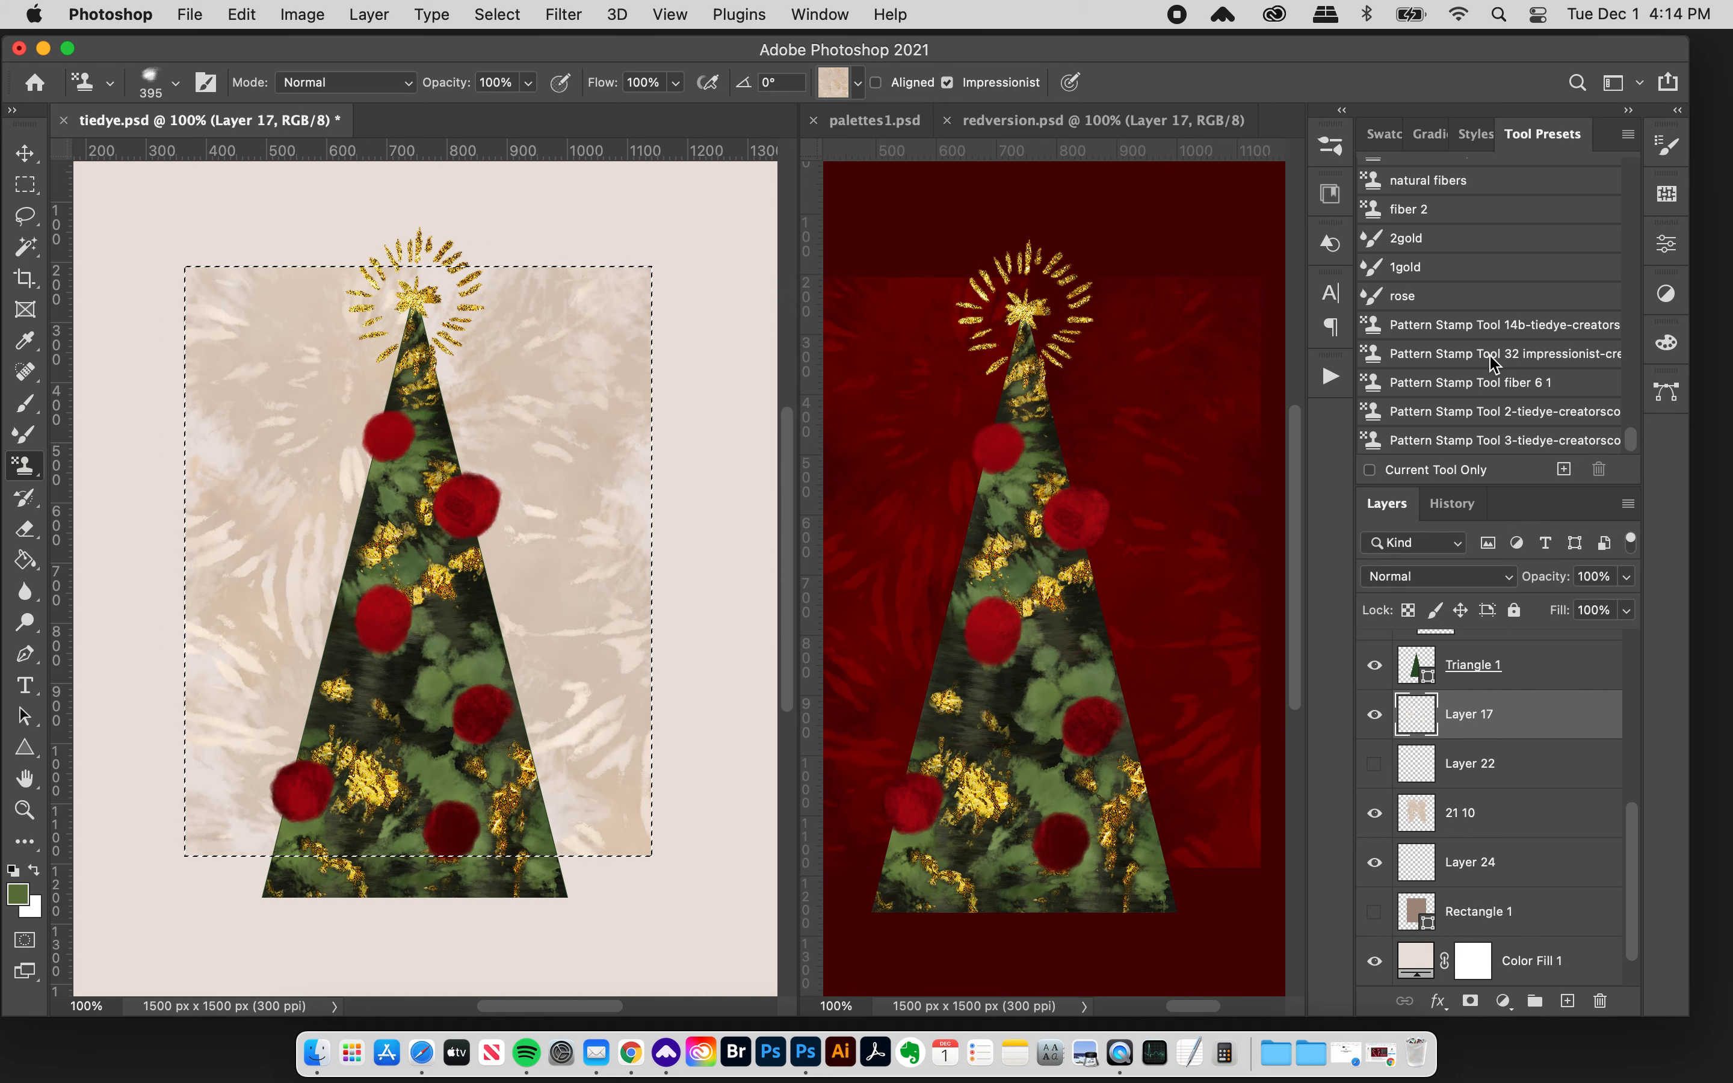
scroll(1521, 333, "up", 5)
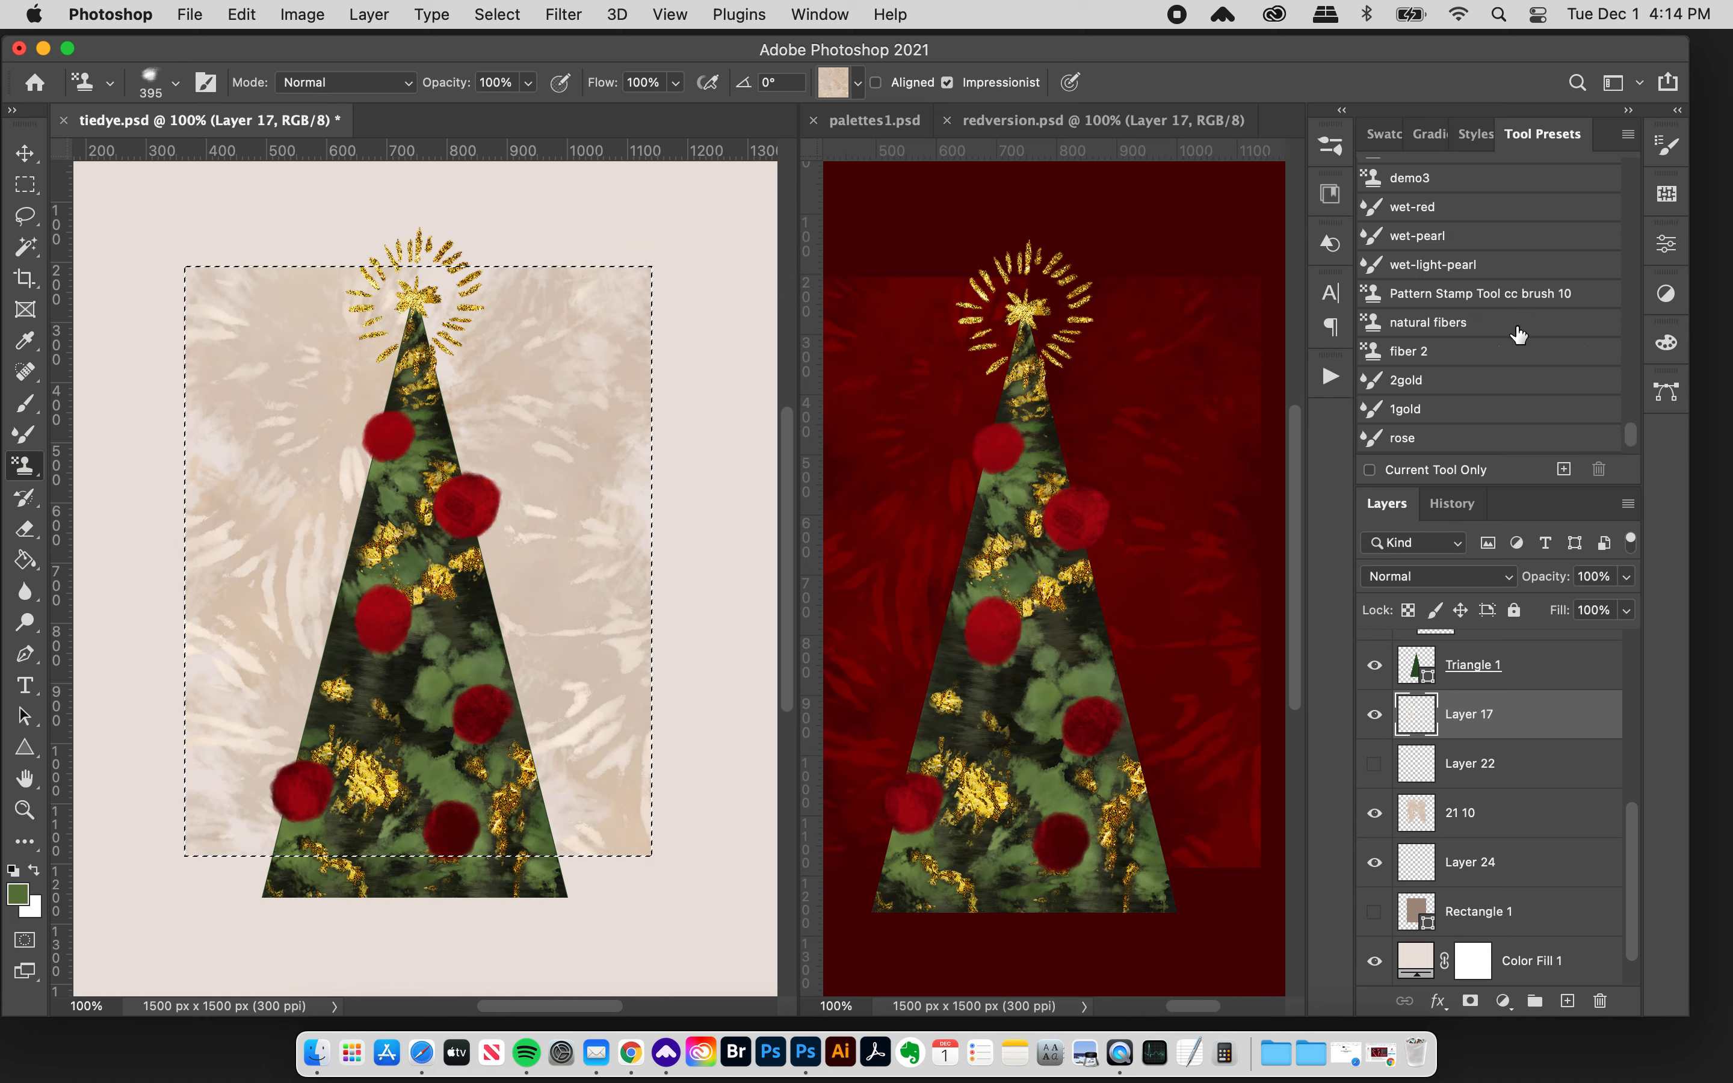
scroll(1521, 337, "down", 5)
left_click(1518, 329)
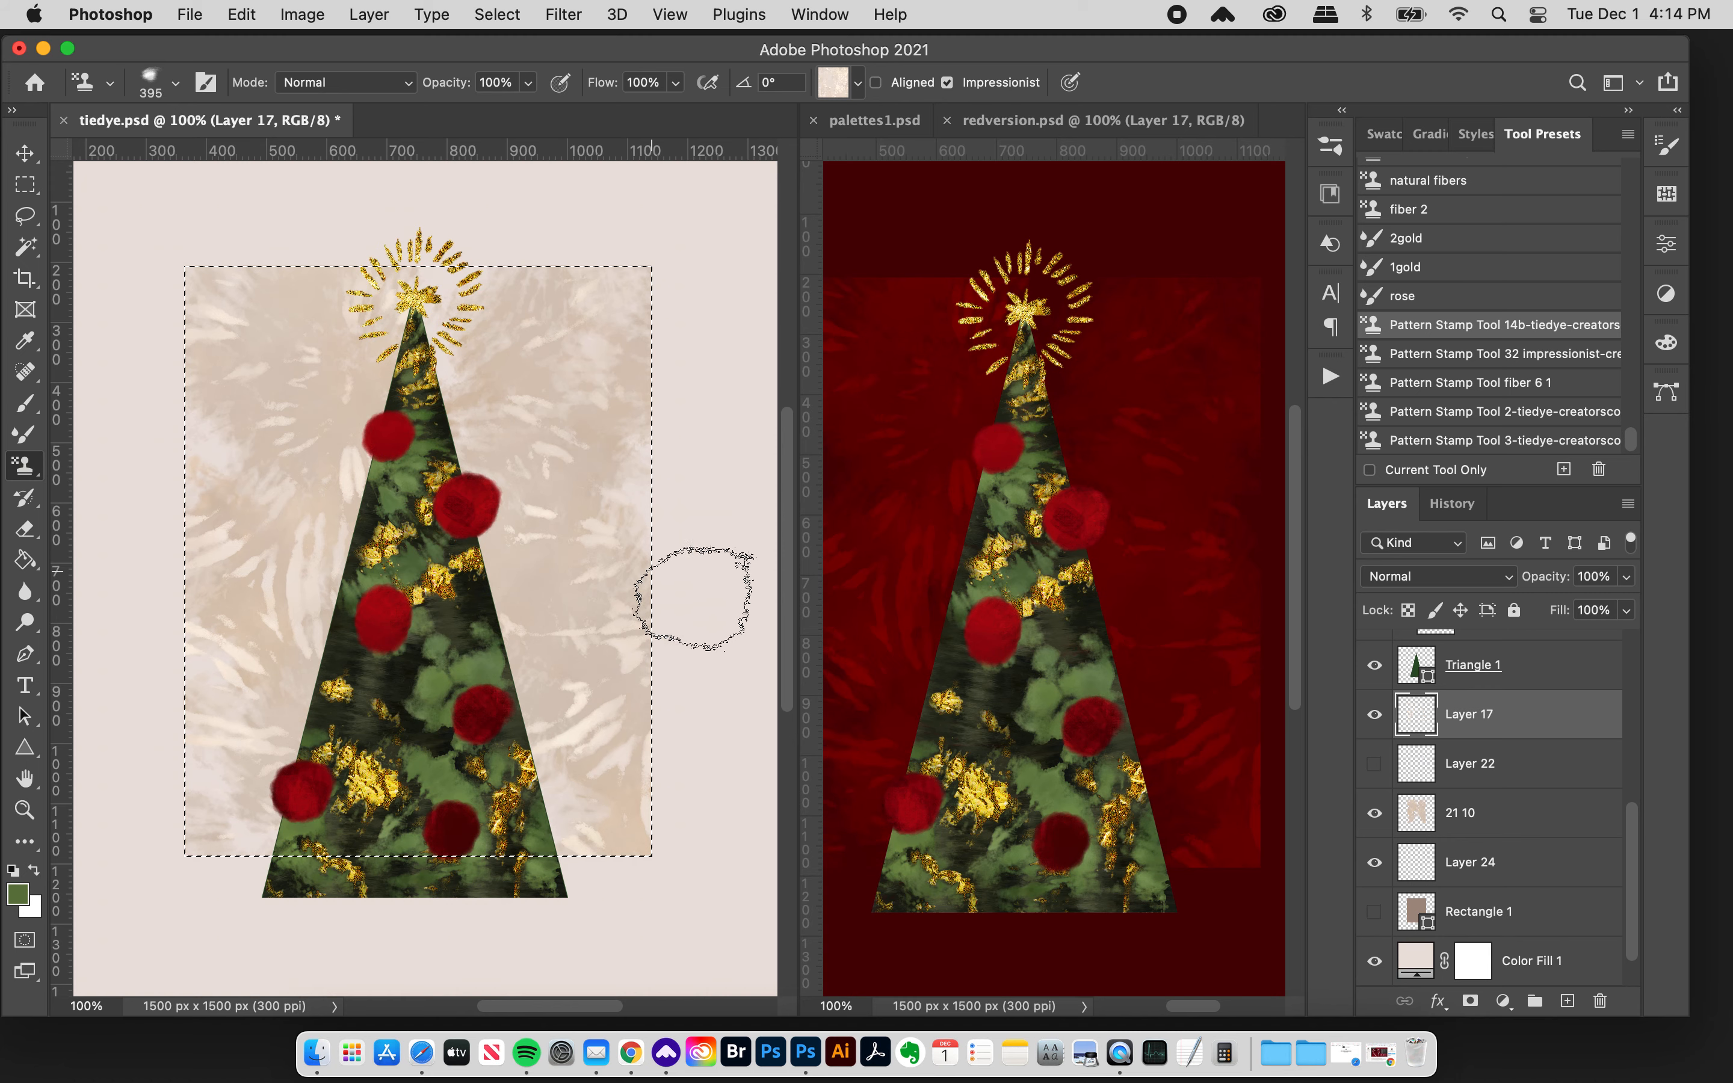
key("super+d")
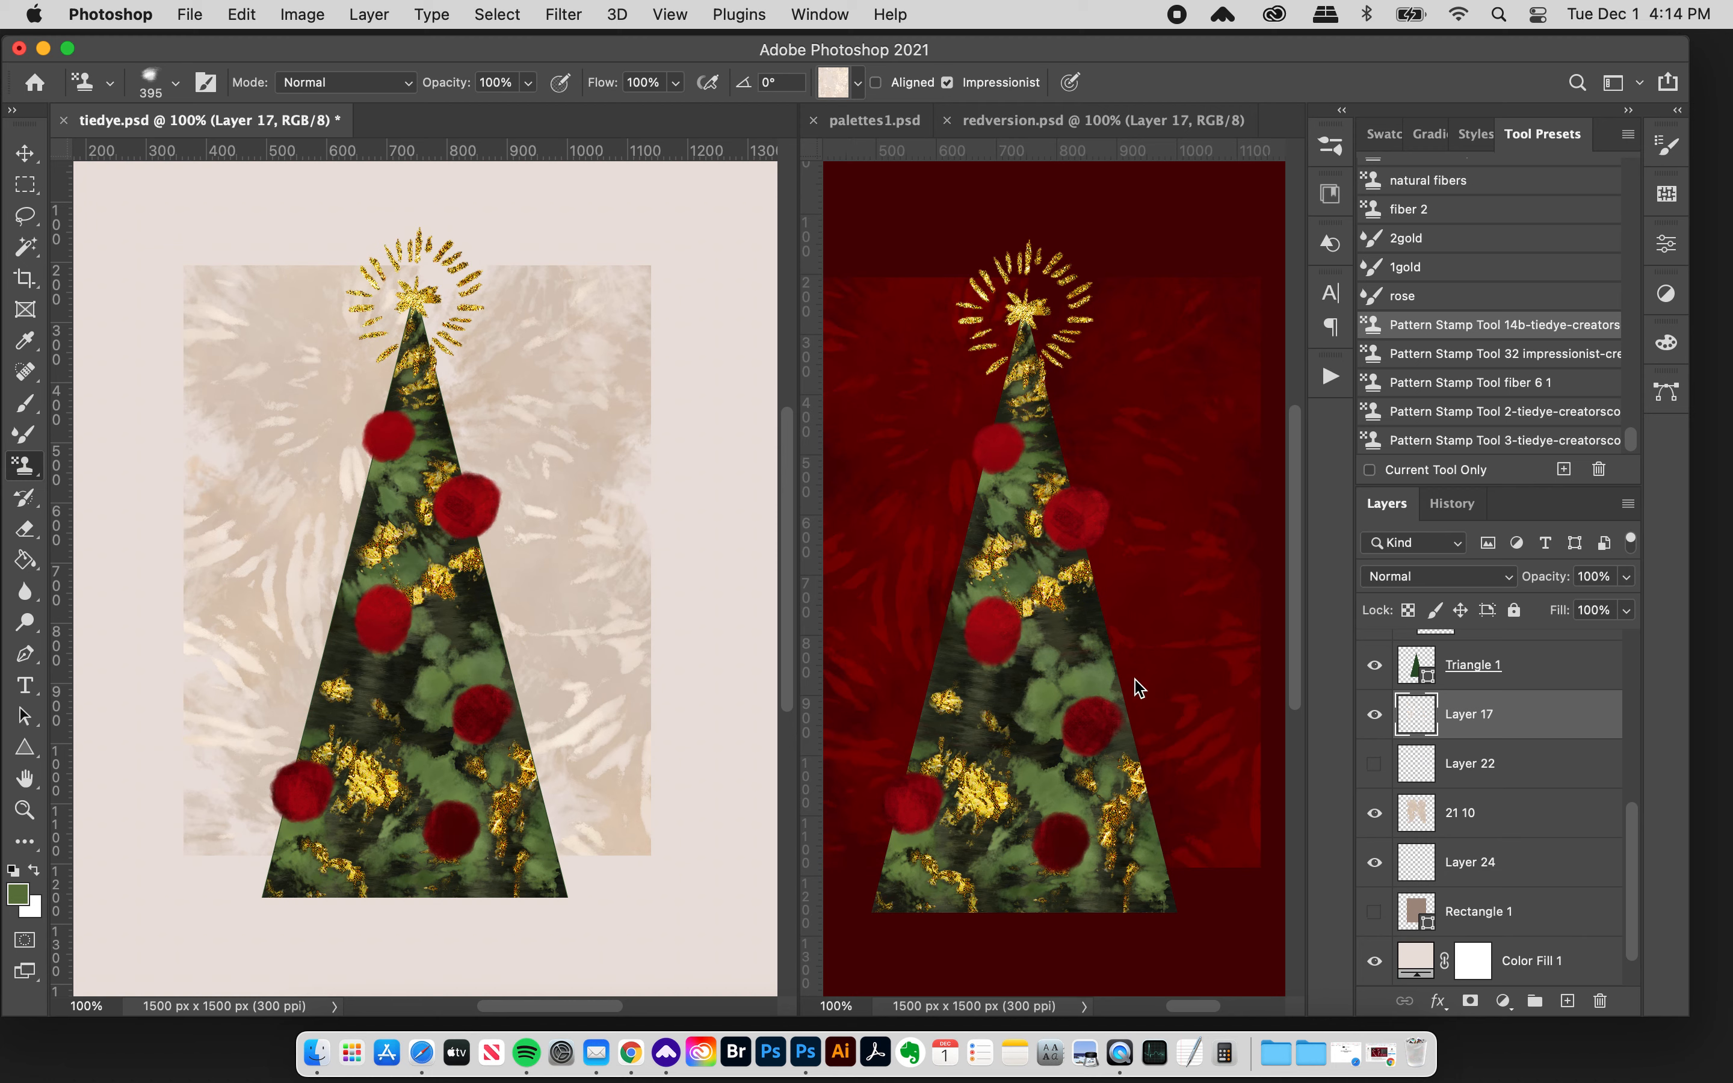
- Widen the redversion.psd pane to view more of its red tie-dye background
left_click_drag(787, 881, 716, 892)
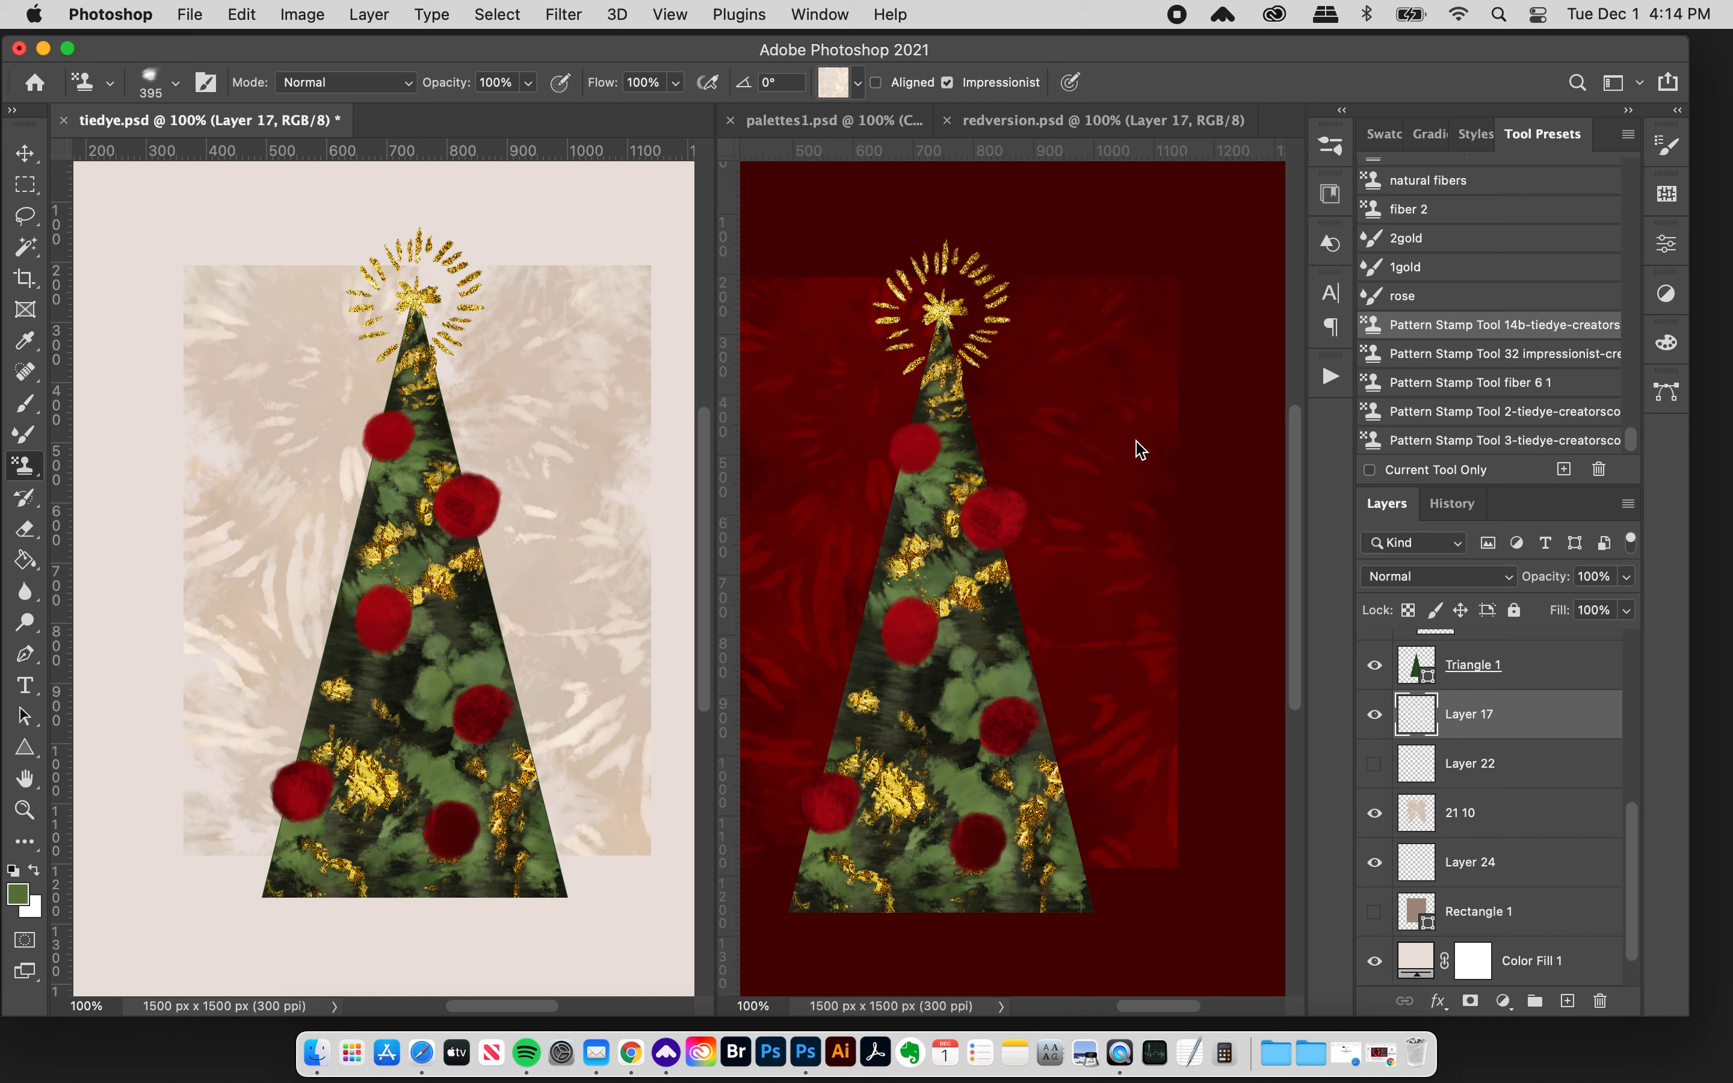
scroll(1096, 410, "left", 3)
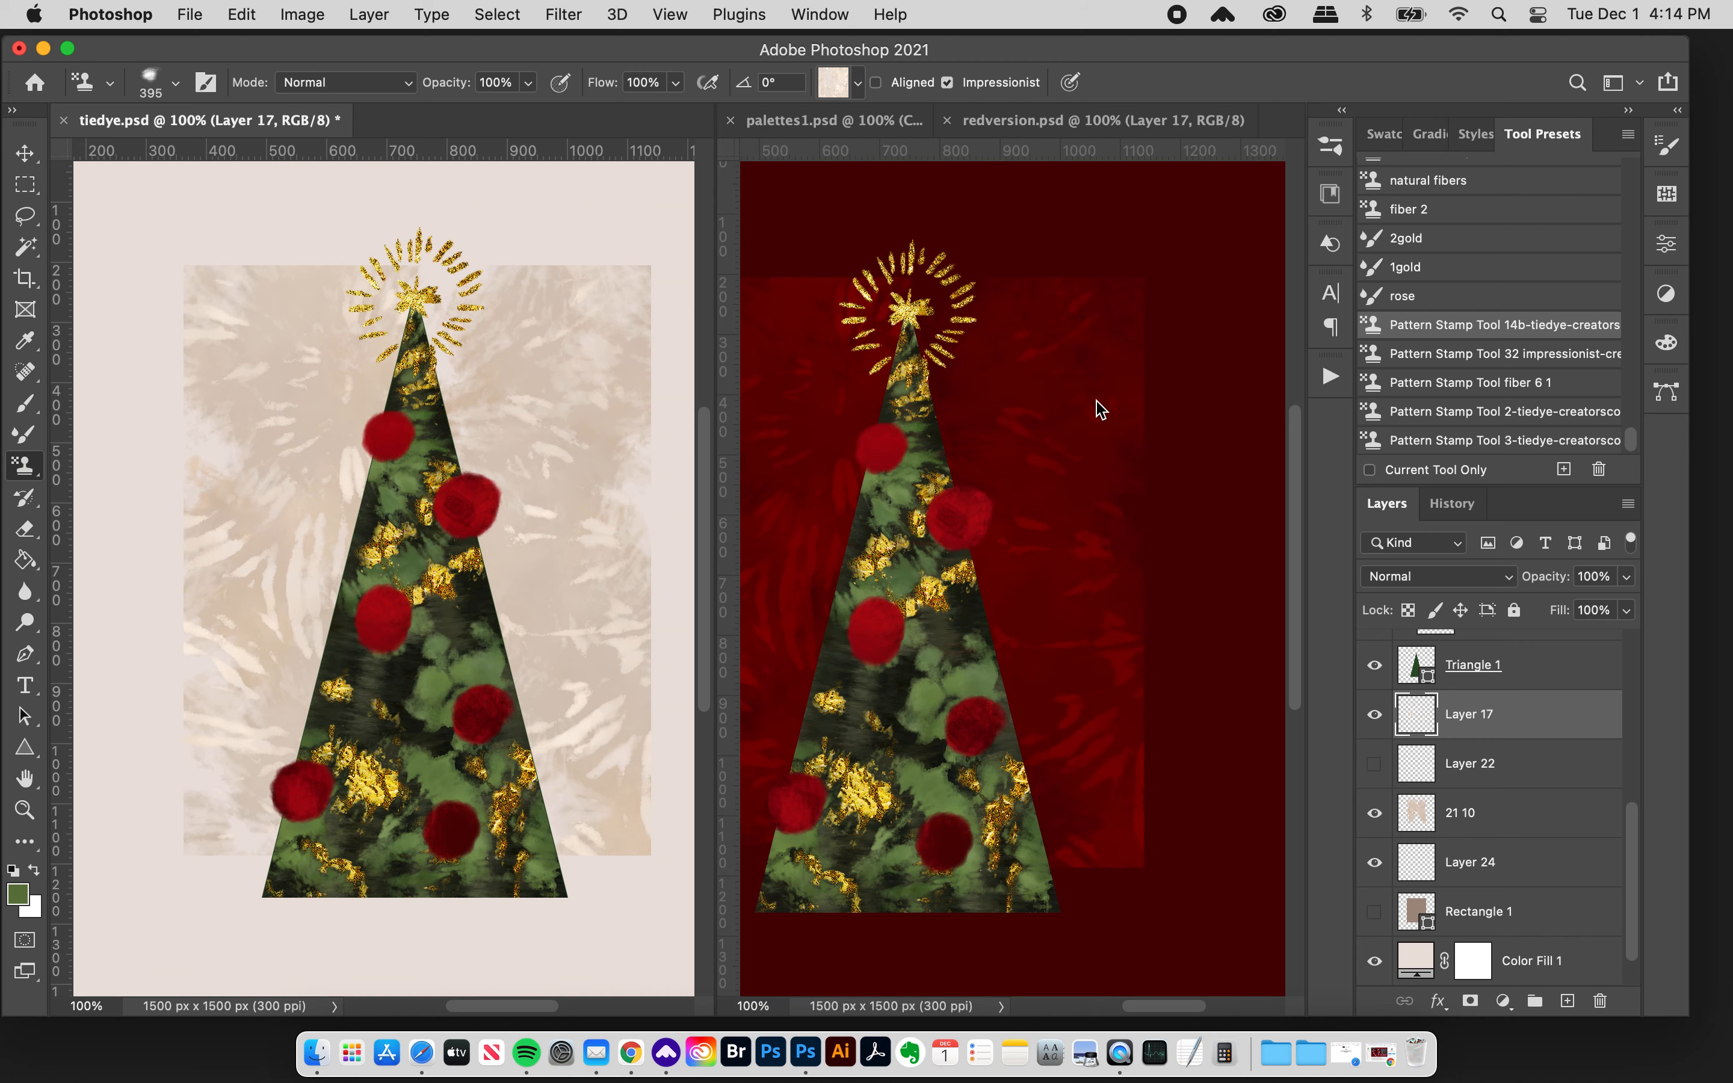